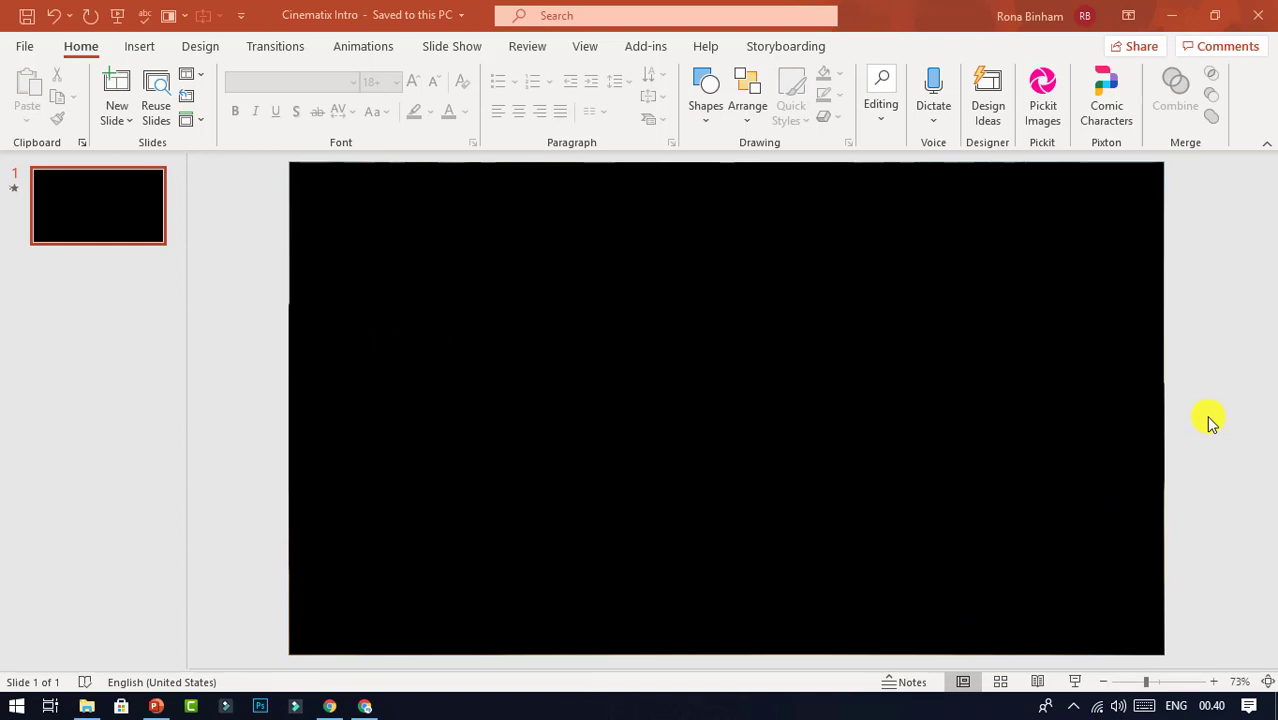
Step: Insert a second Title and Content slide after the black opening slide
key("ctrl+m")
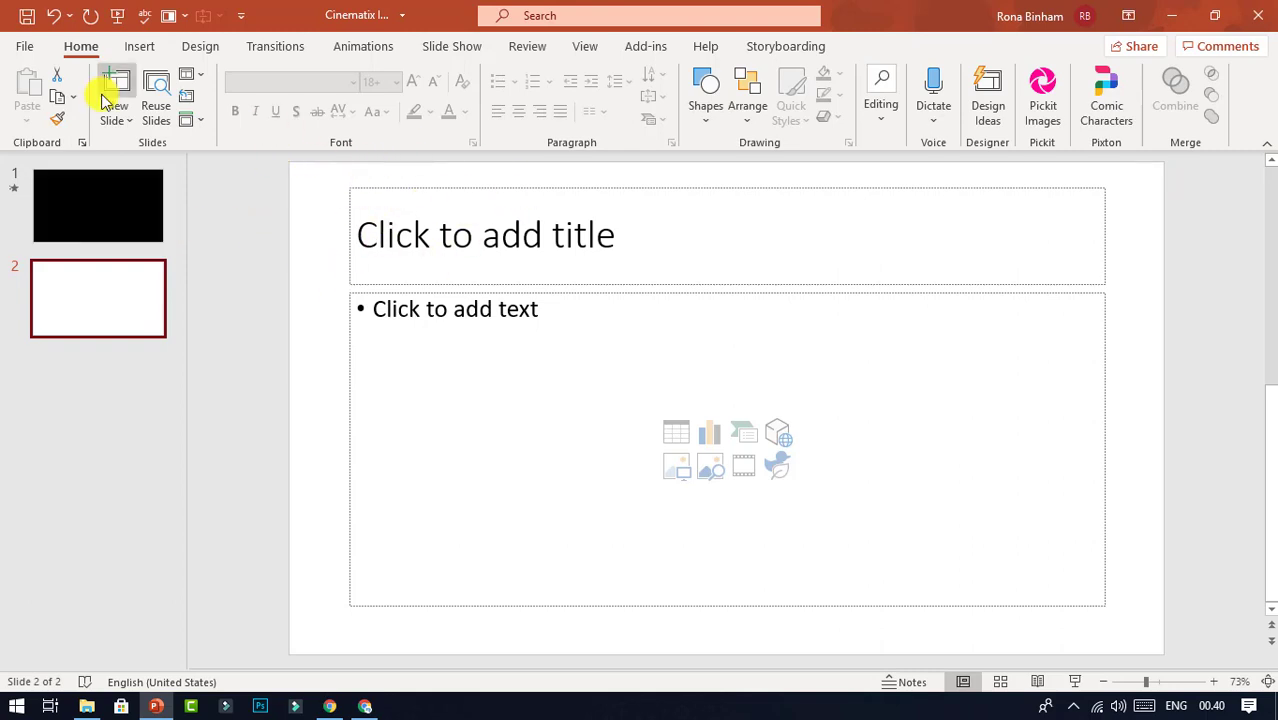
Step: Switch slide 2 to the Blank layout and insert the 'Ijen - 37079' video from this PC
left_click(198, 83)
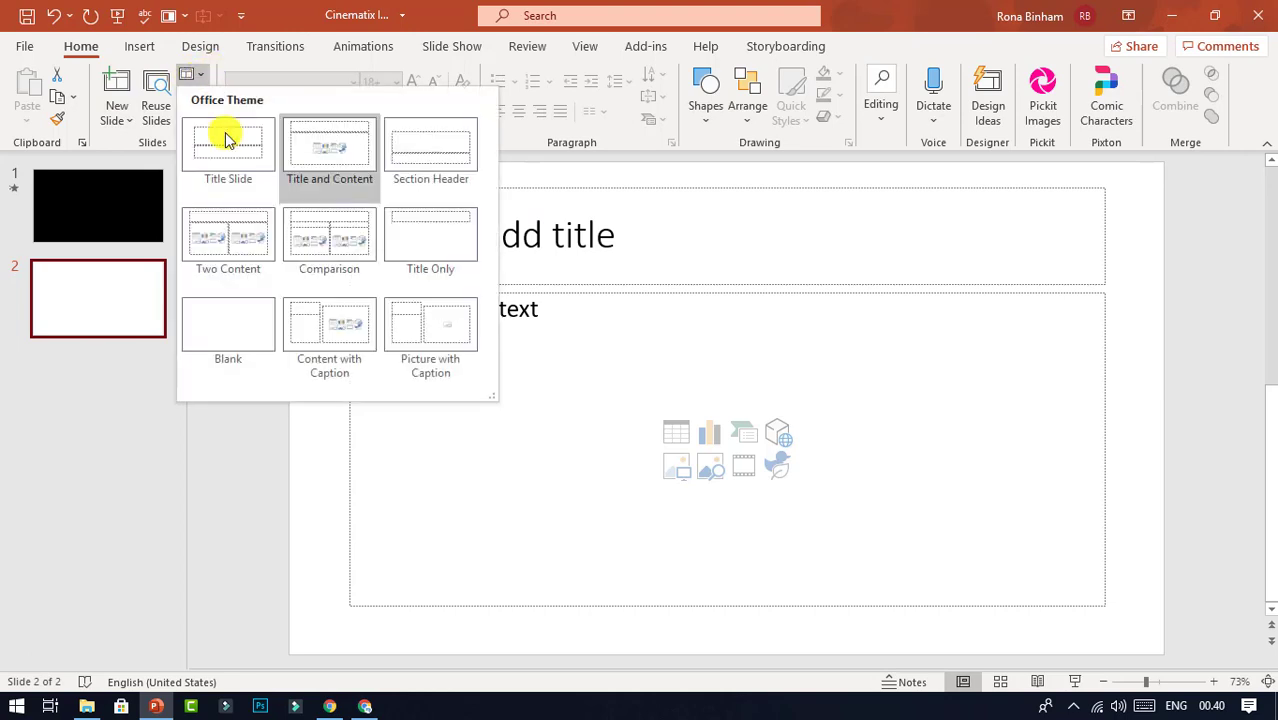
left_click(222, 308)
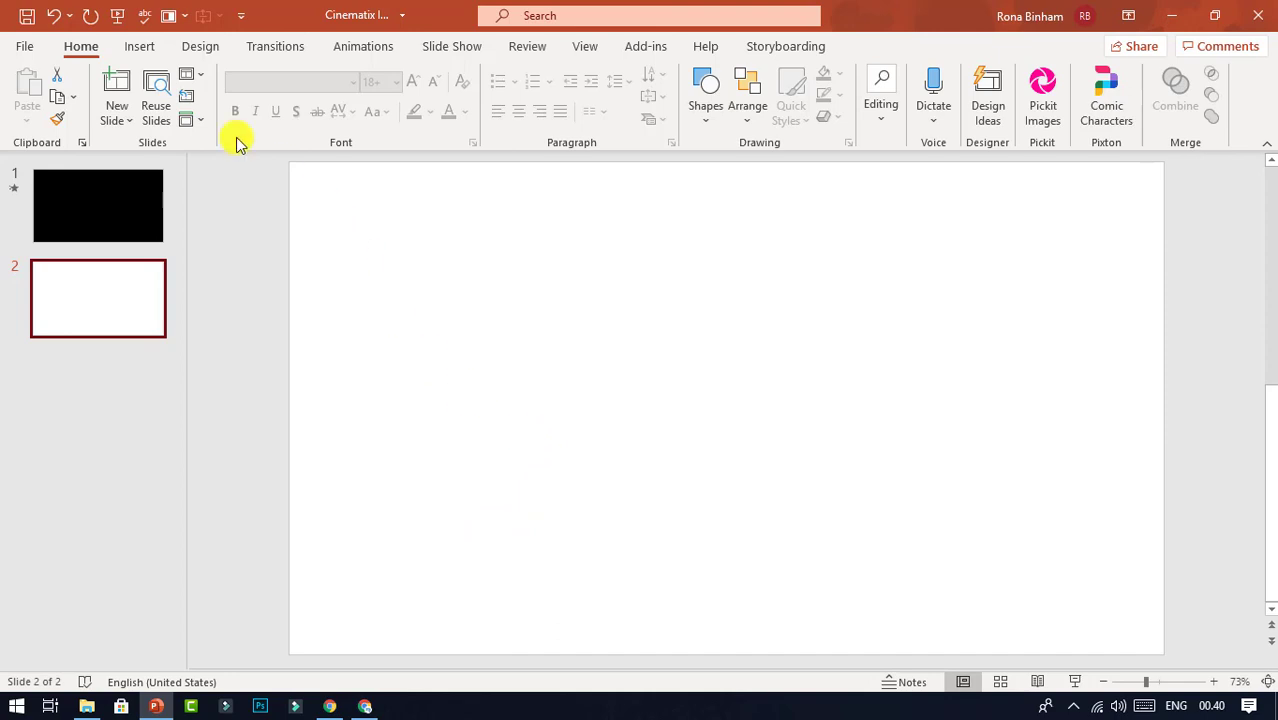
left_click(139, 47)
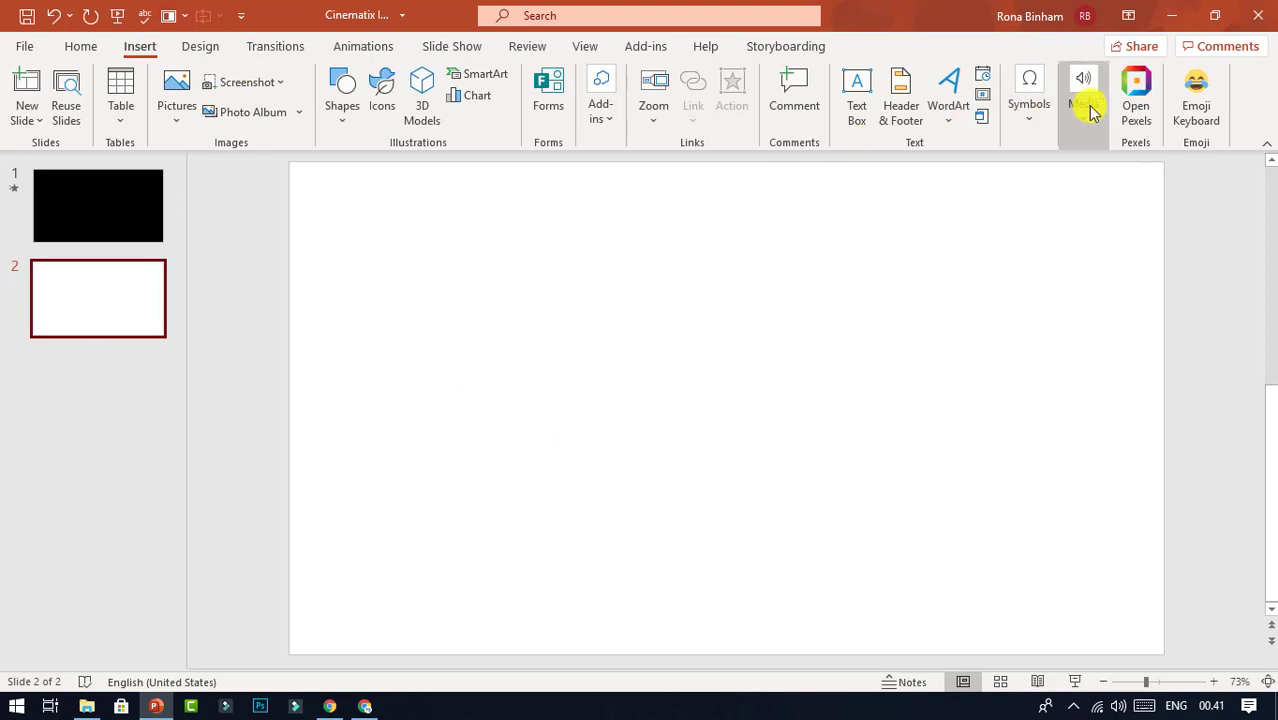
left_click(1095, 122)
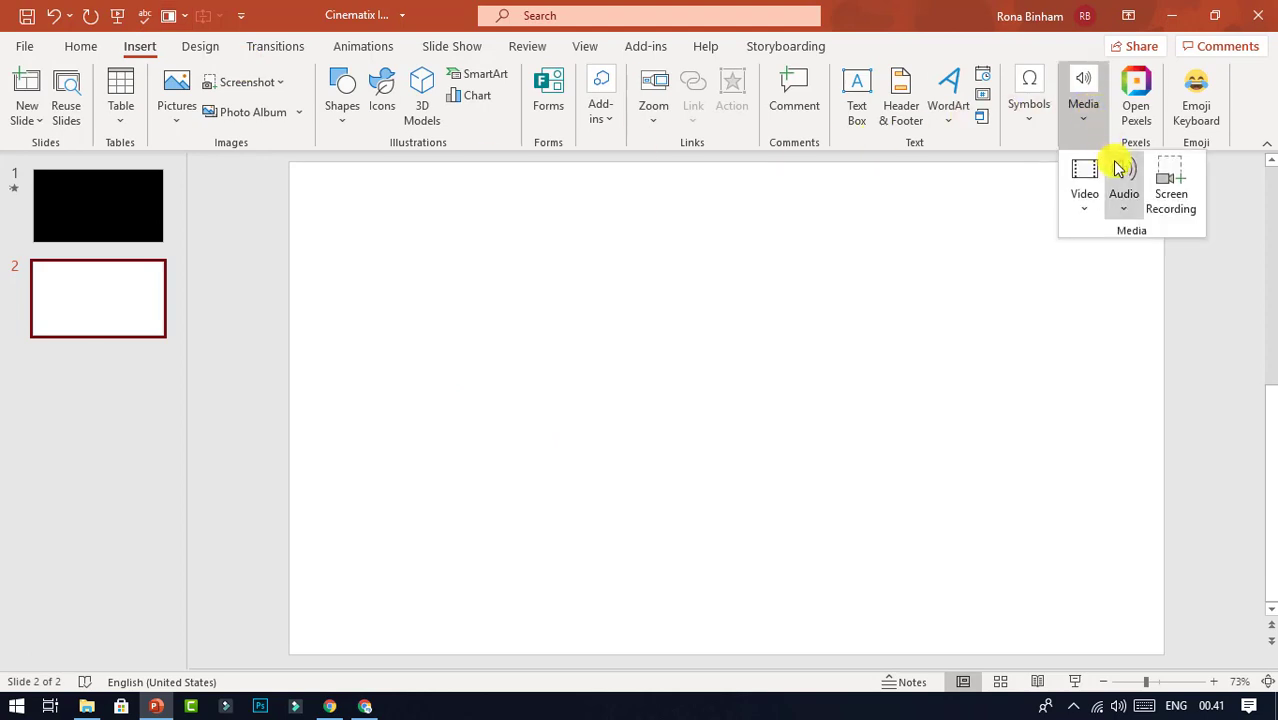
left_click(1084, 200)
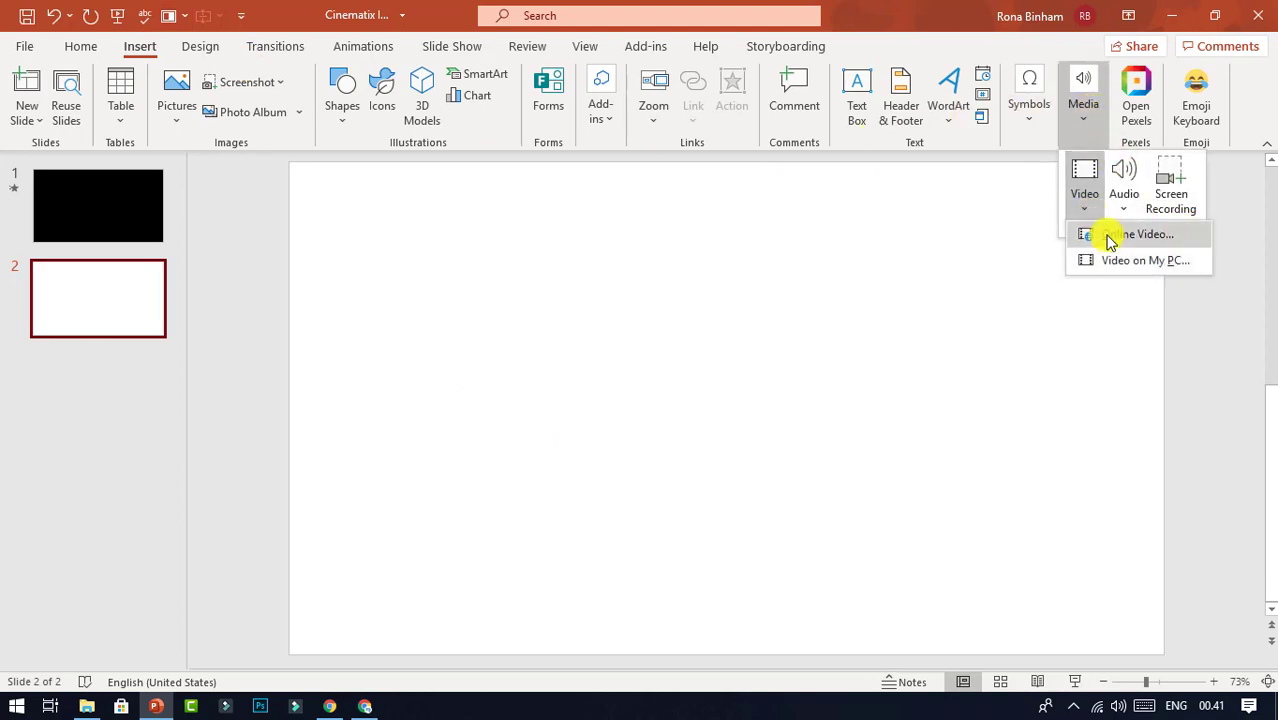
left_click(1128, 265)
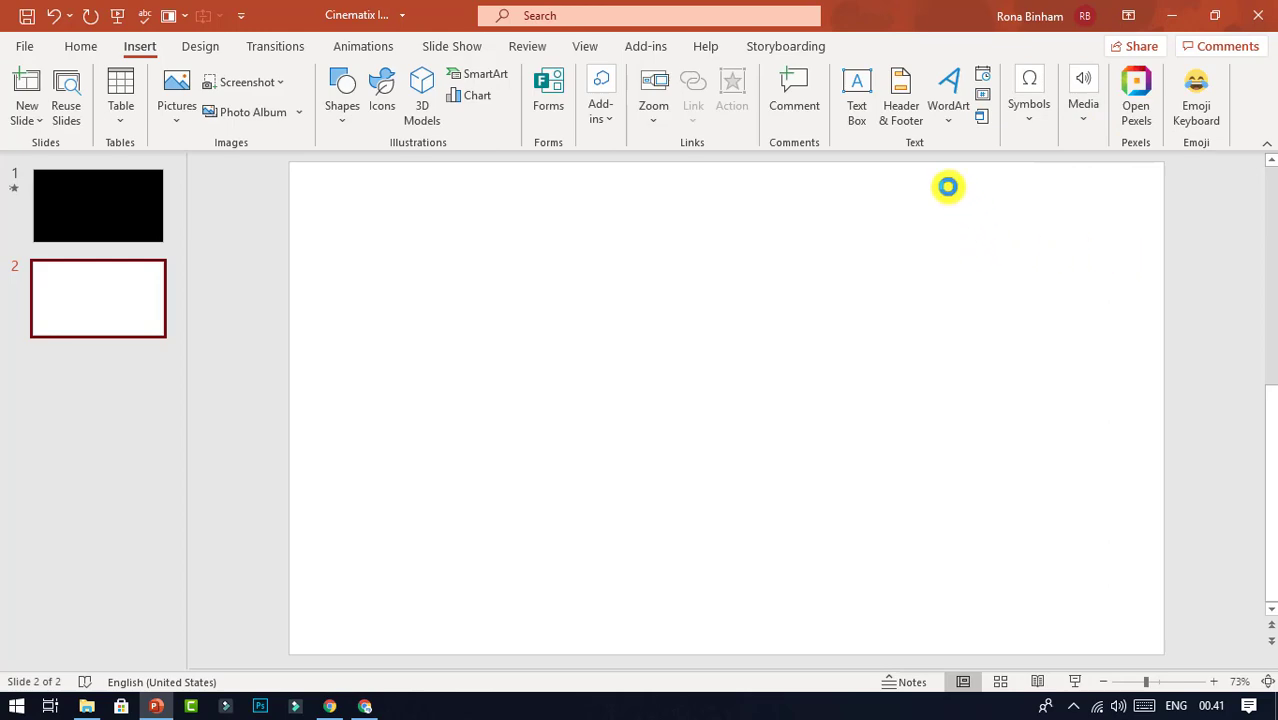
left_click(390, 145)
left_click(474, 418)
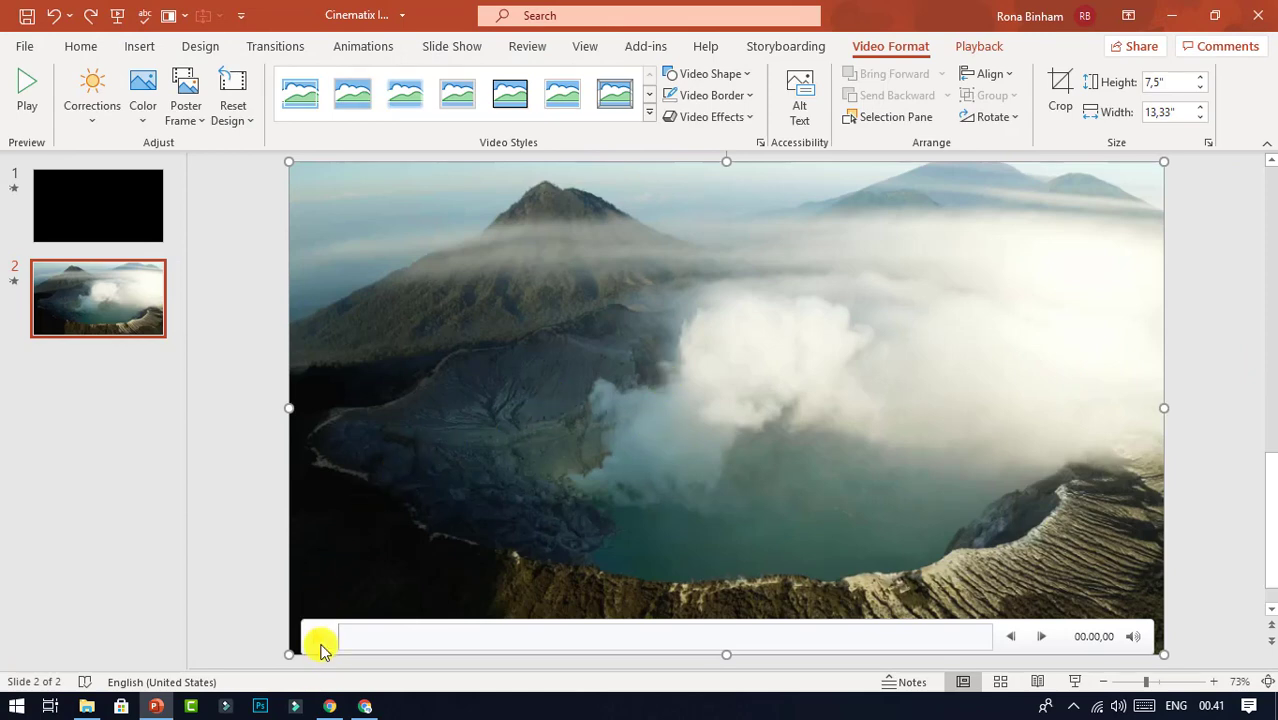
Step: Preview the Ijen volcano clip playing, then reselect the video
left_click(318, 641)
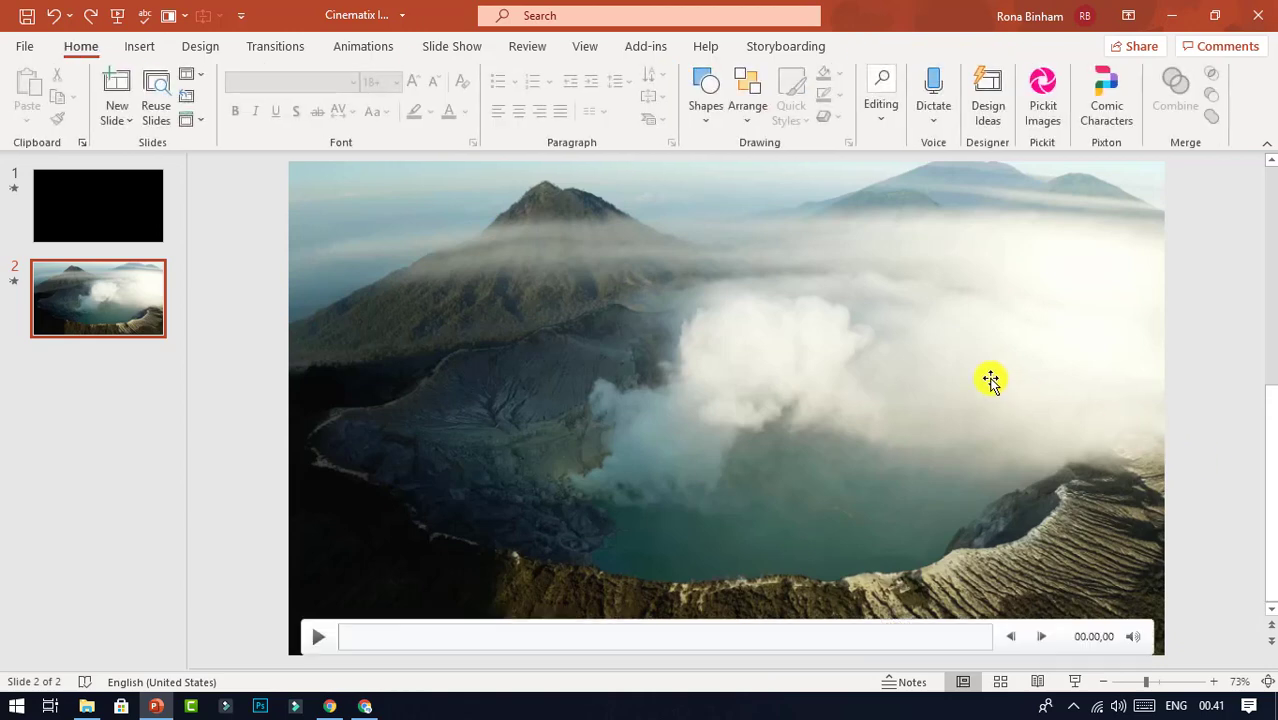
left_click(968, 367)
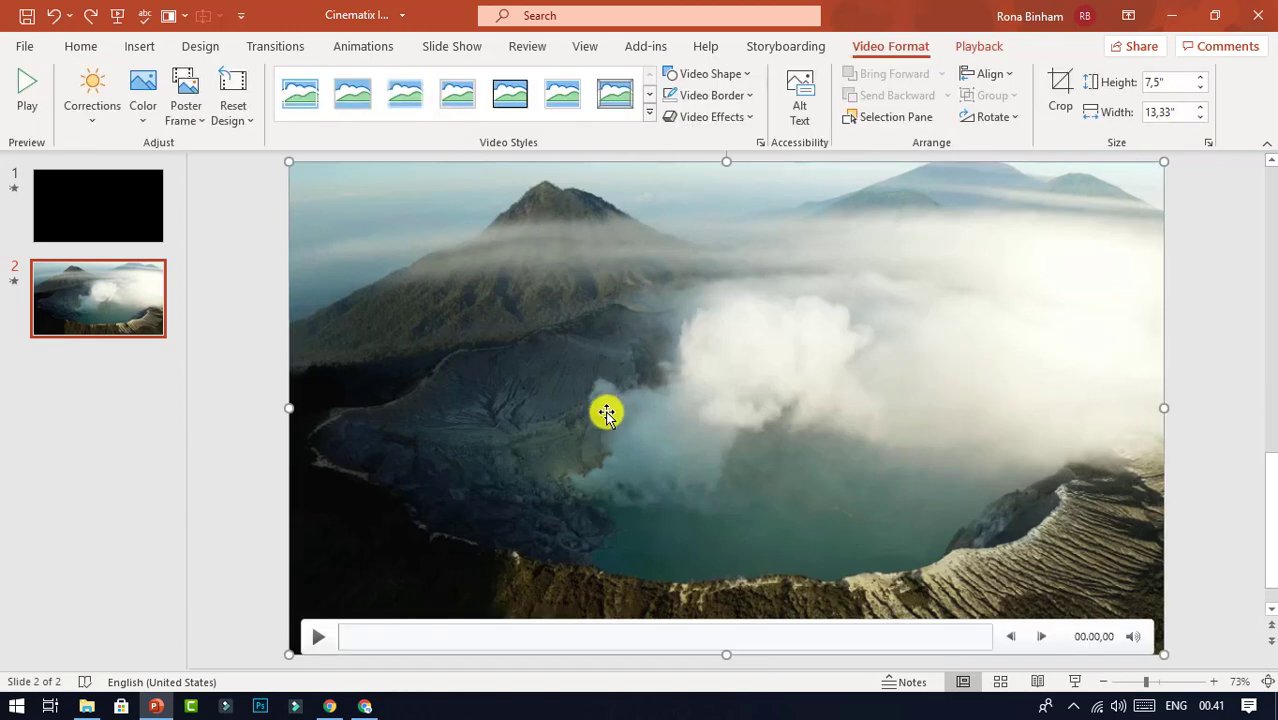
Step: Trim the Ijen video so its End Time is 00.10, a 10-second clip
left_click(980, 47)
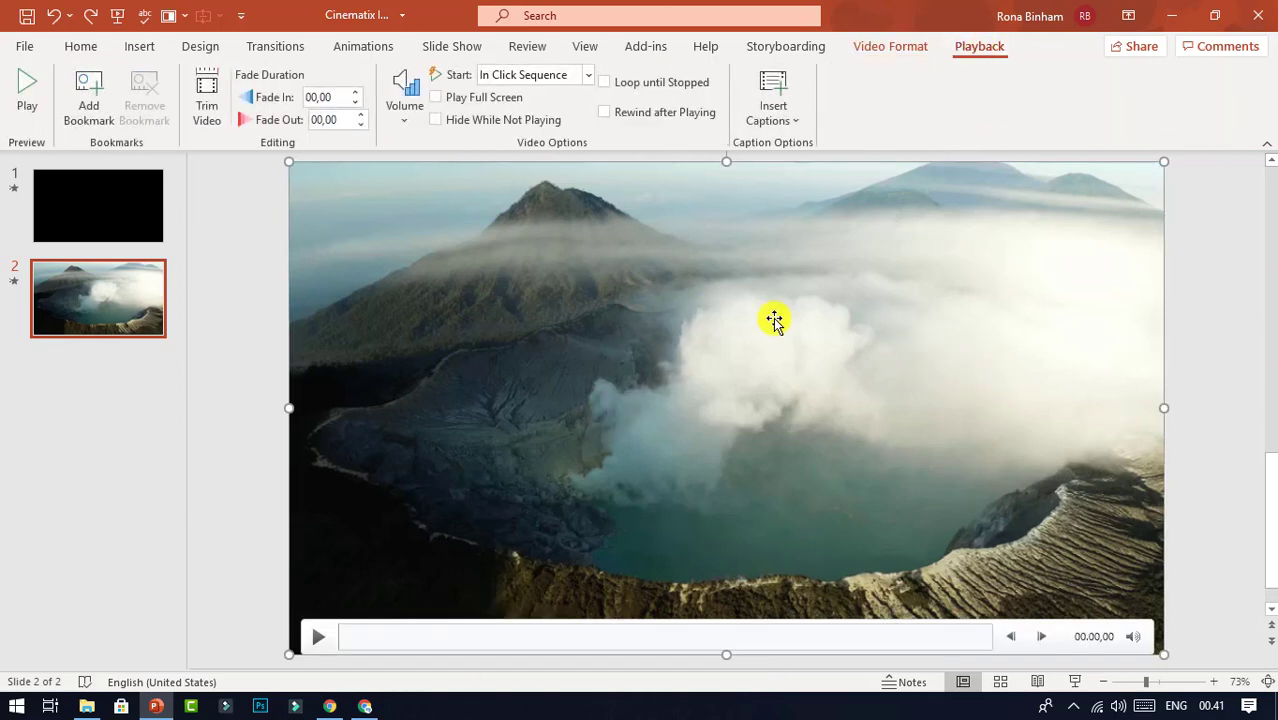
left_click(206, 108)
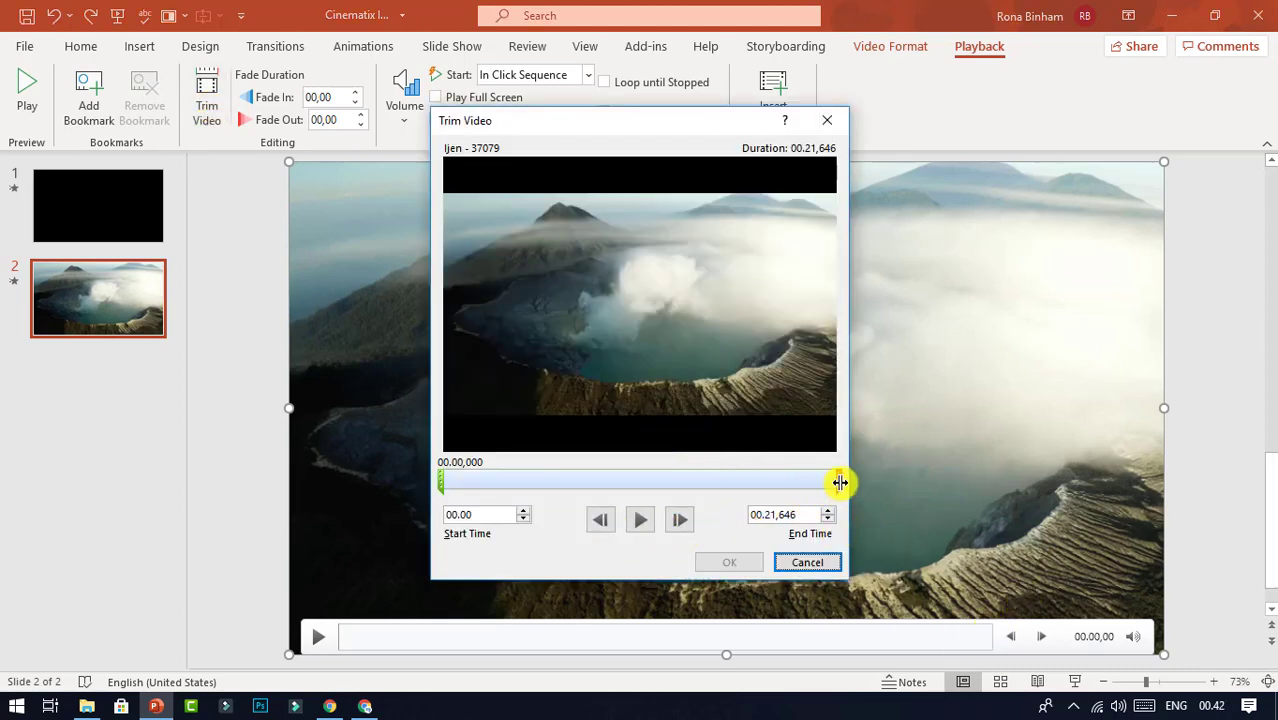
left_click_drag(838, 481, 681, 481)
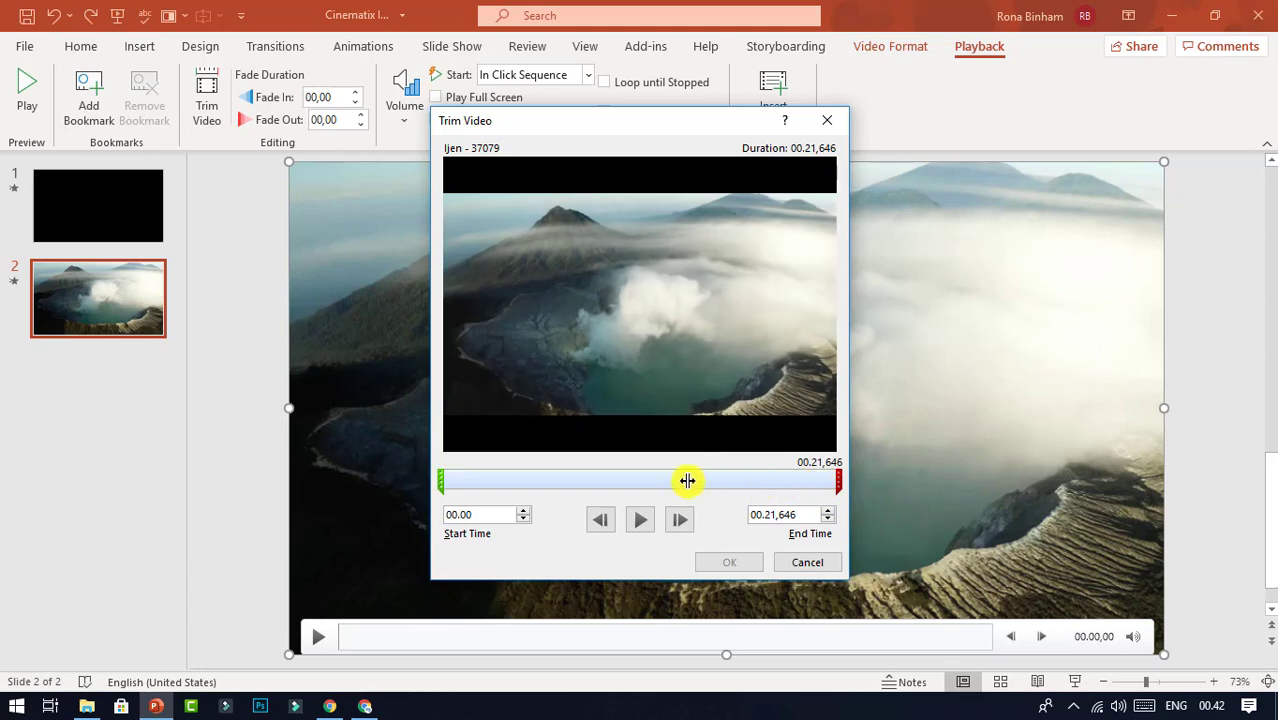
left_click(828, 520)
left_click(828, 520)
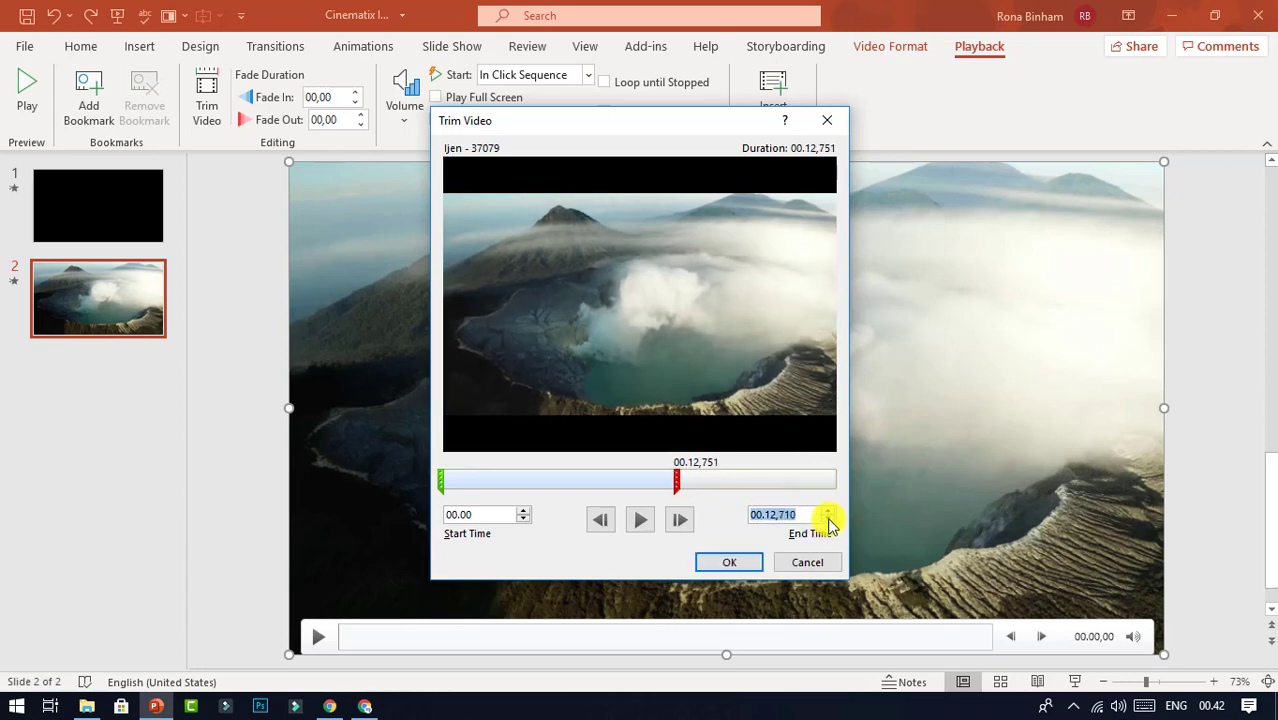
left_click(828, 520)
left_click_drag(669, 487, 621, 481)
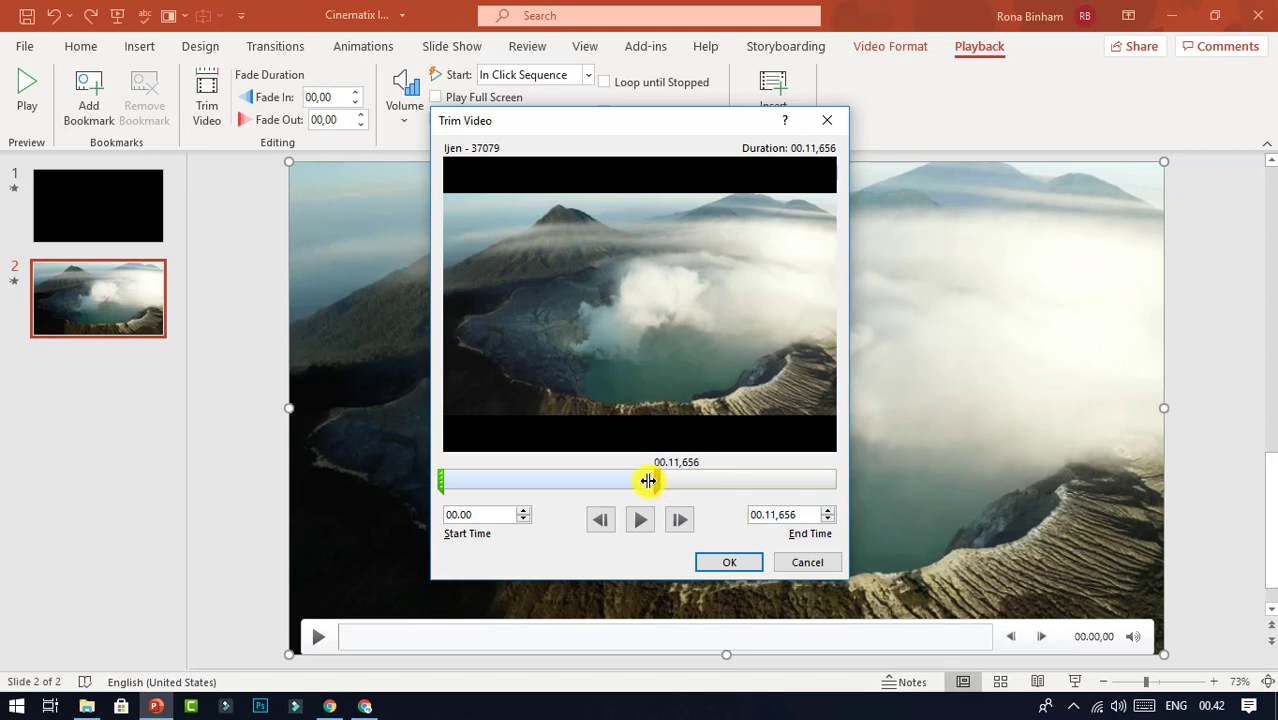
left_click(827, 510)
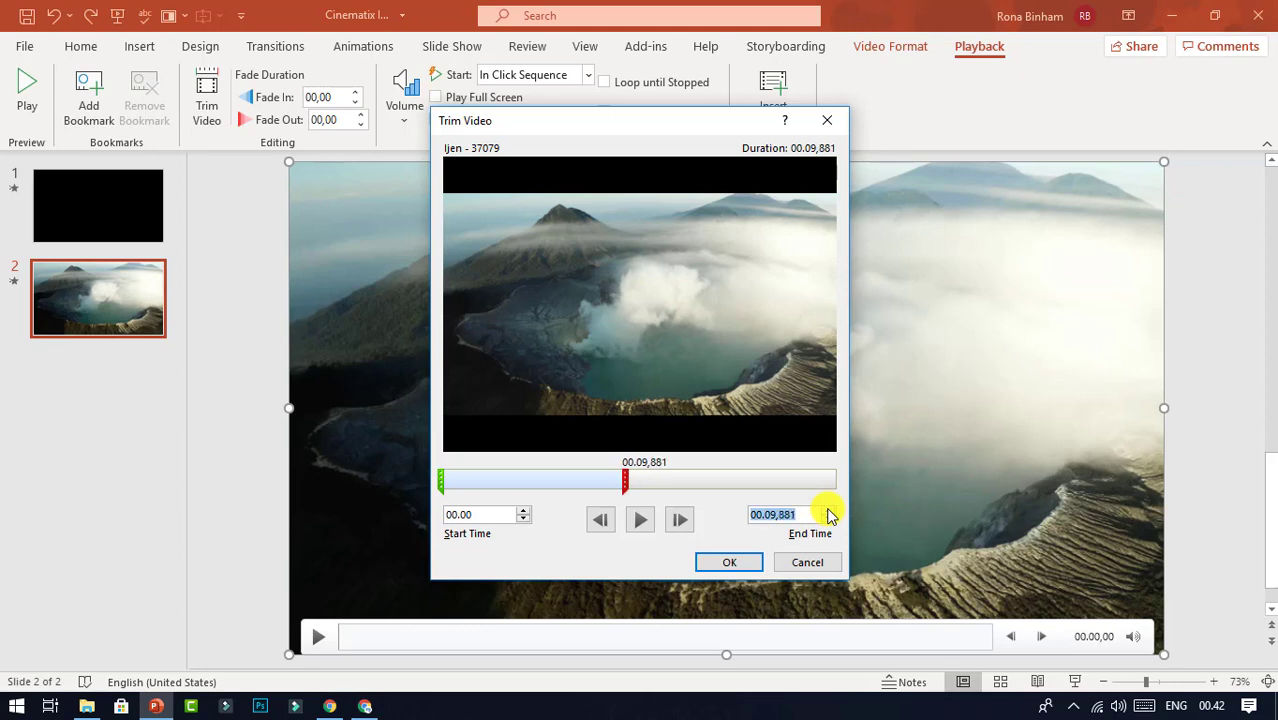
left_click(827, 511)
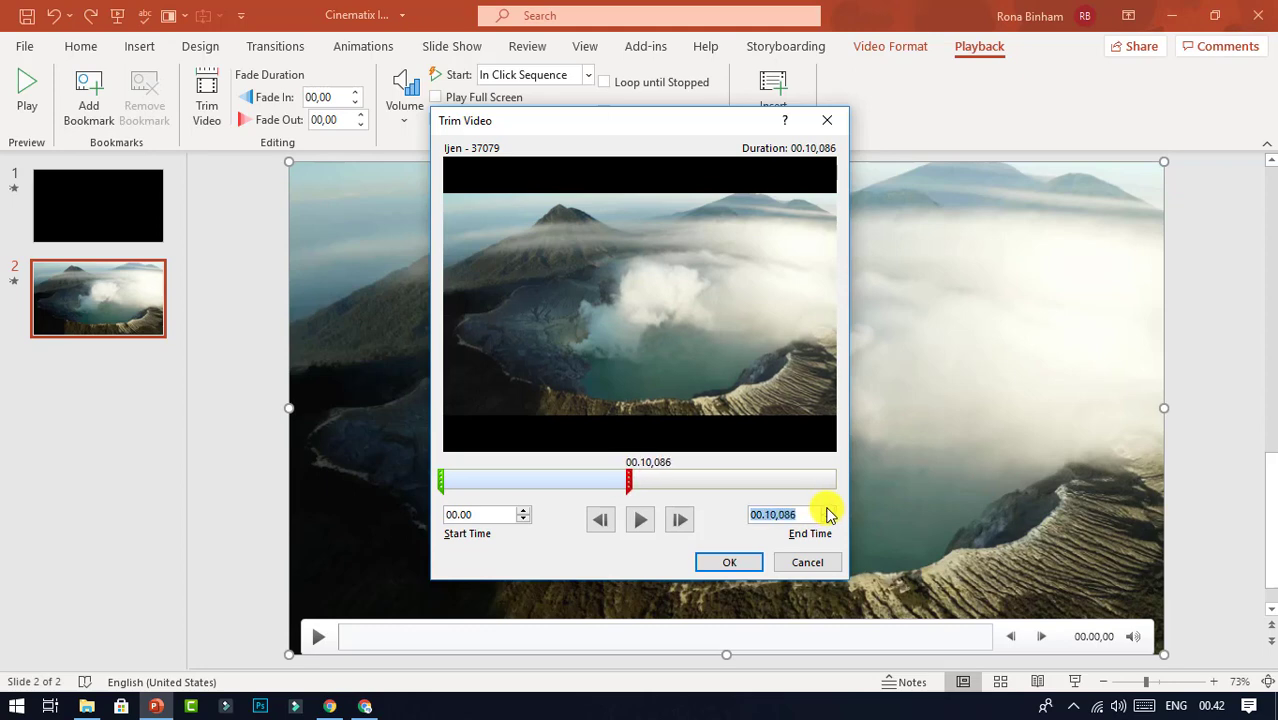
left_click(827, 521)
left_click(807, 514)
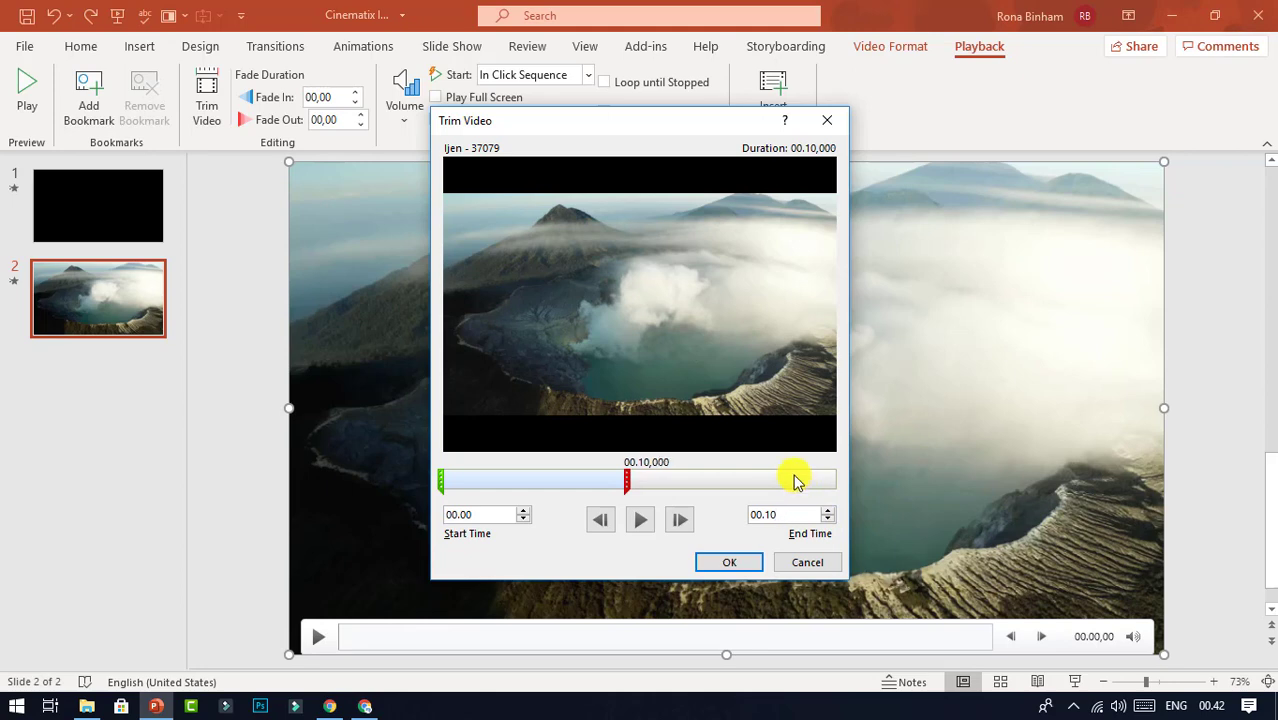
left_click(731, 566)
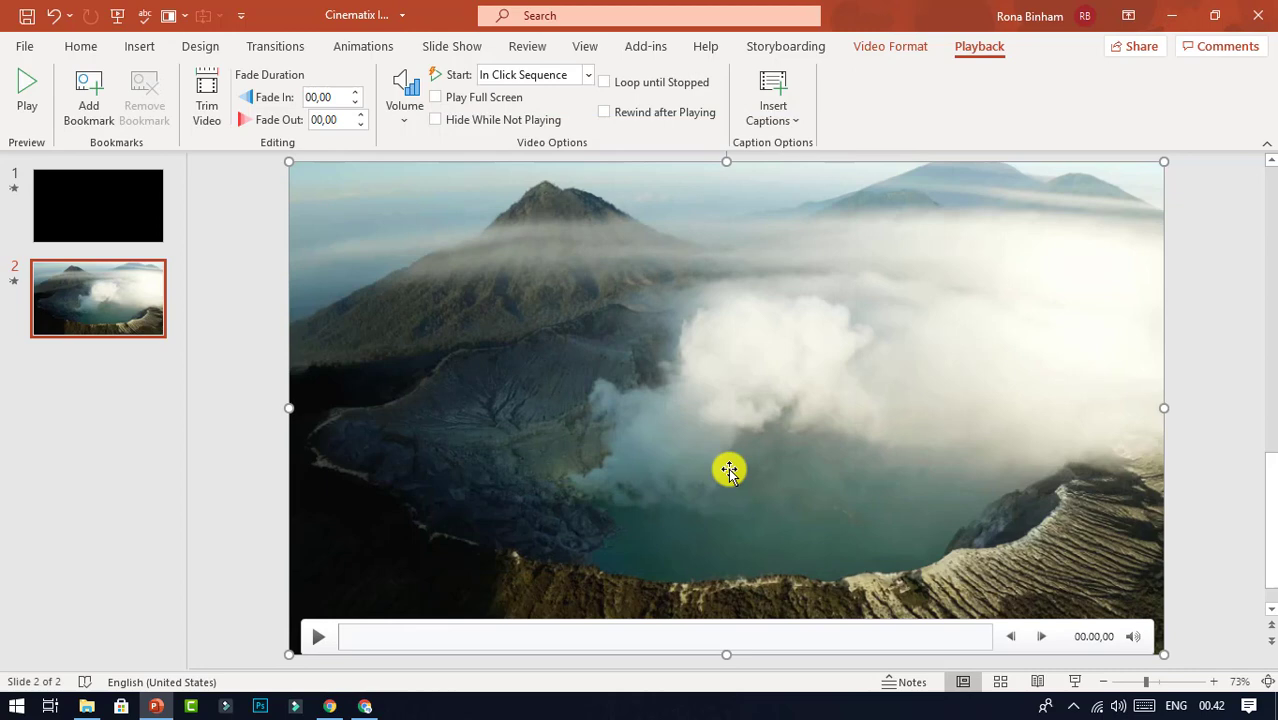
Step: Give the Ijen video a Play animation starting With Previous and preview it in a slide show
left_click(1205, 341)
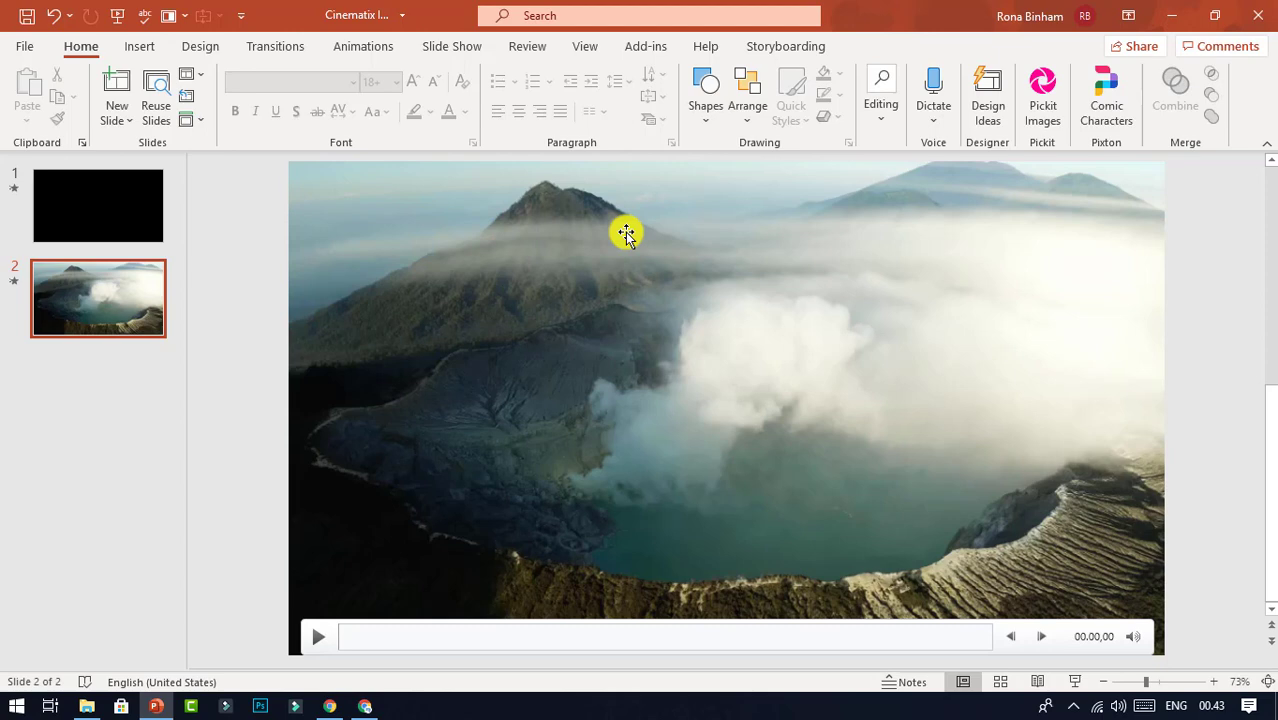
left_click(625, 232)
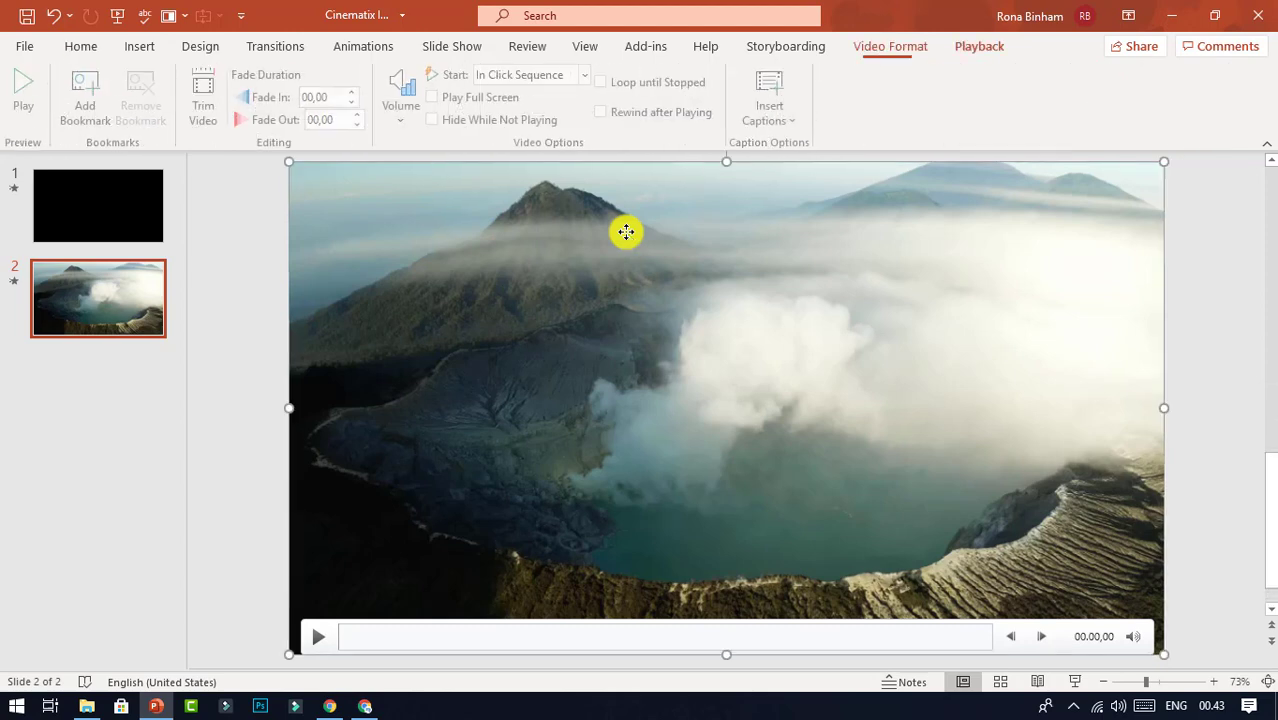
left_click(358, 46)
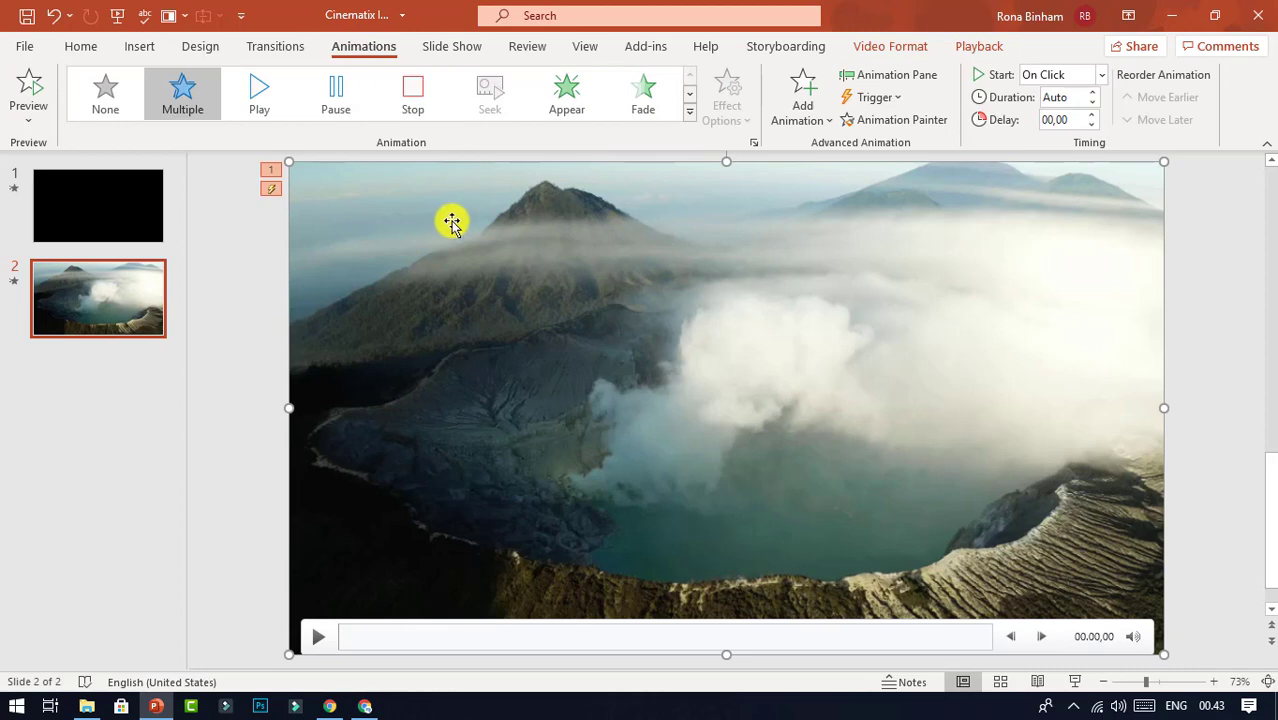
left_click(275, 106)
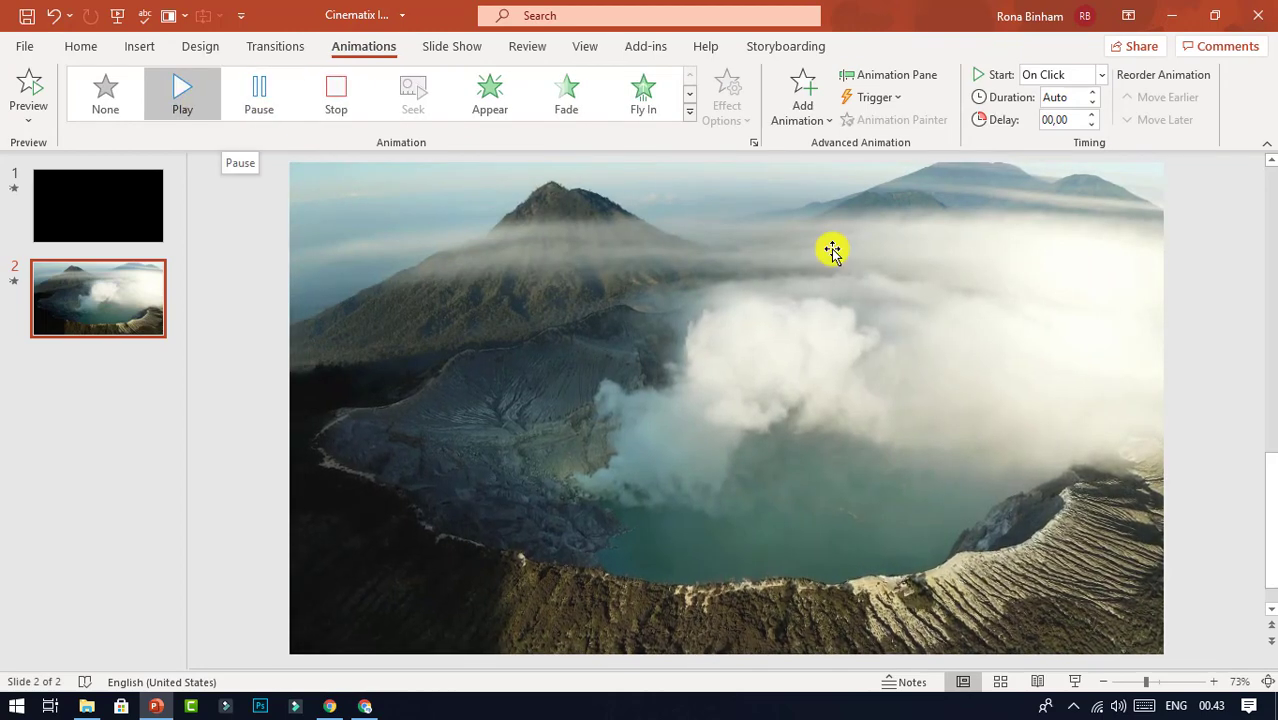
left_click(1100, 75)
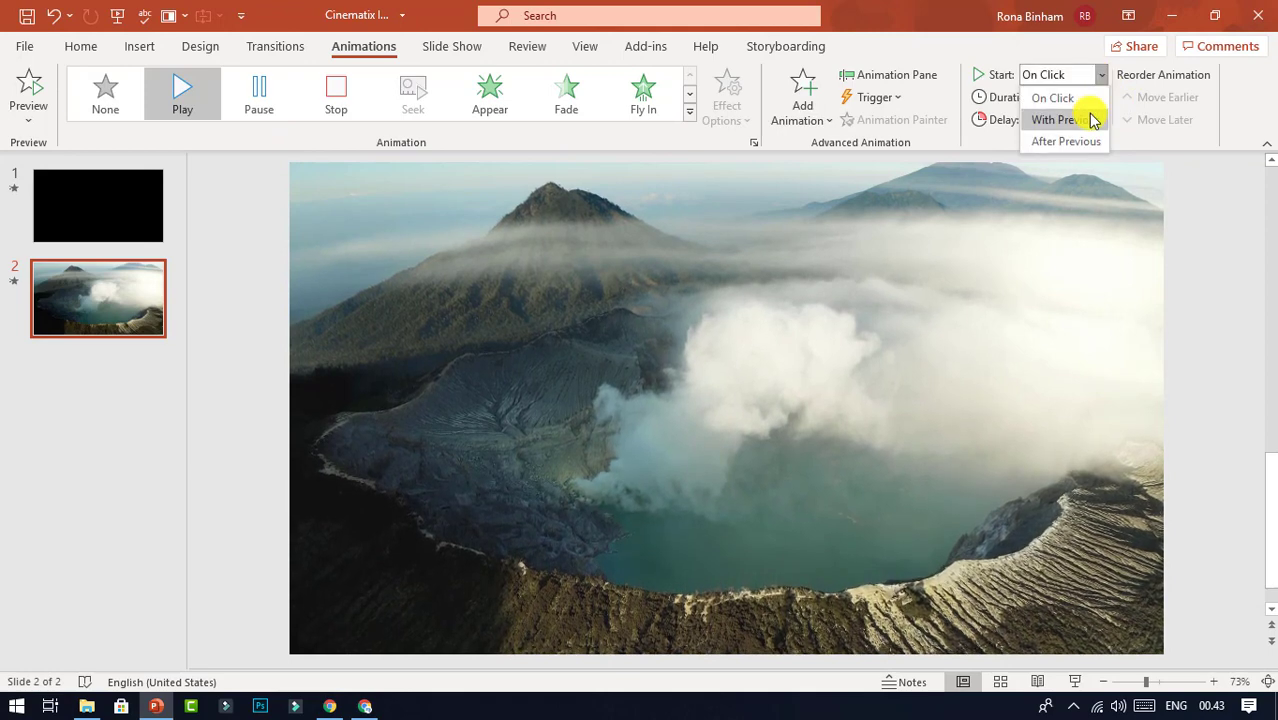
left_click(1092, 120)
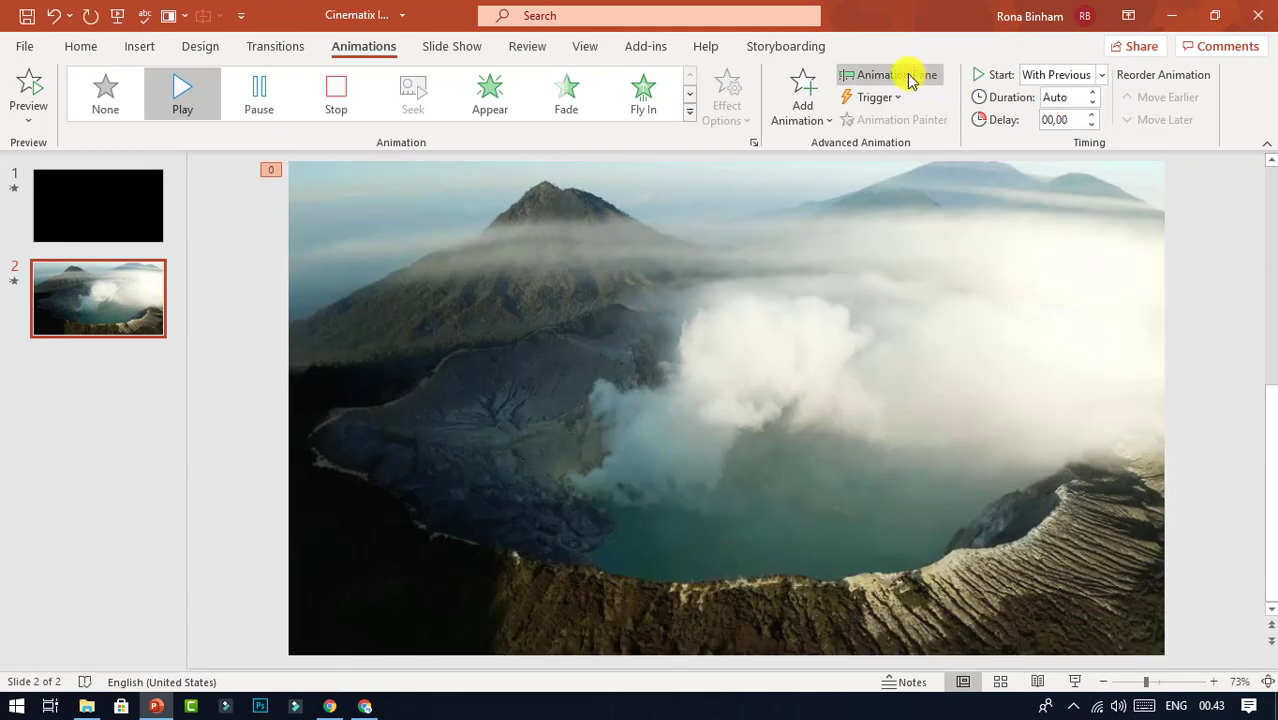
left_click(910, 78)
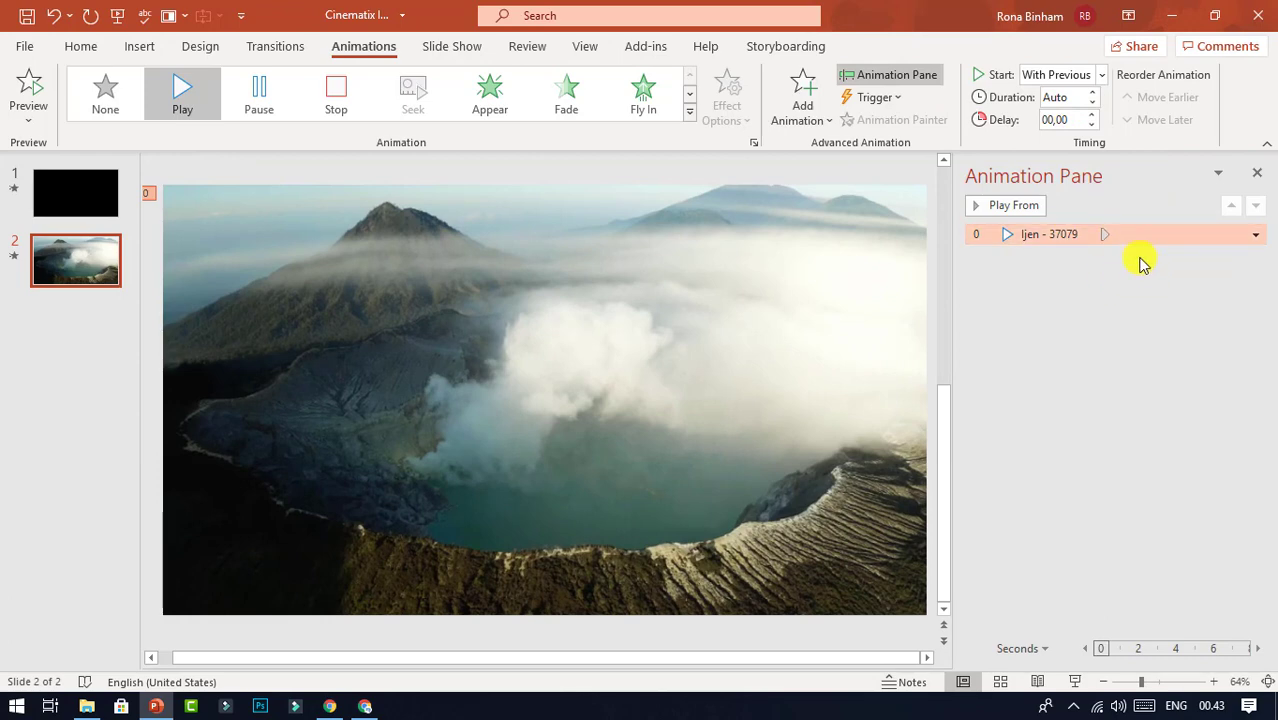
left_click(1077, 681)
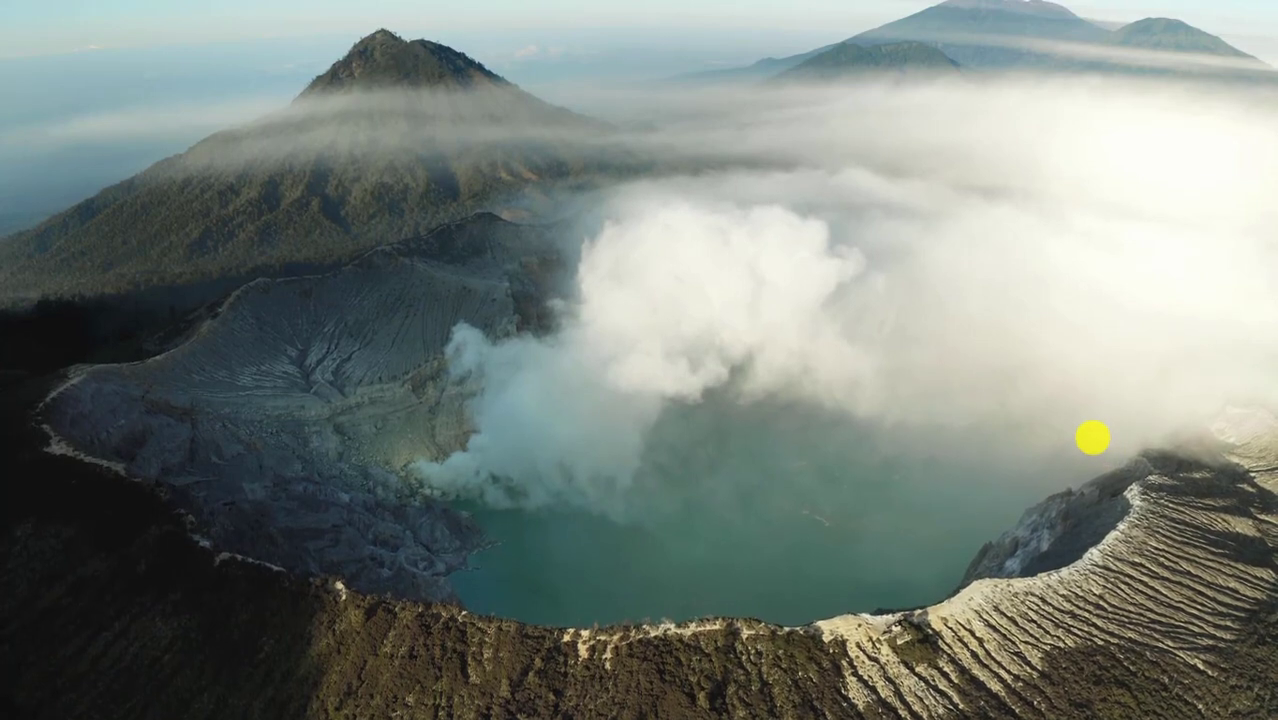
mouse_move(946, 418)
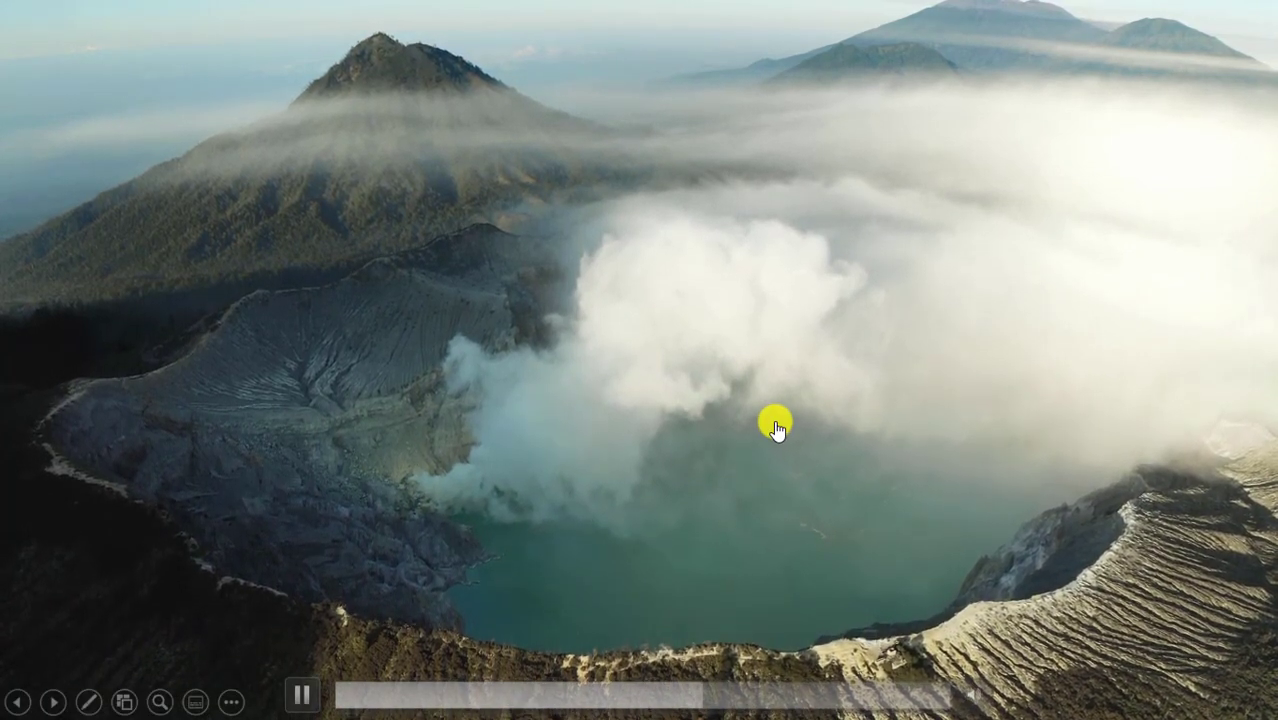
right_click(777, 428)
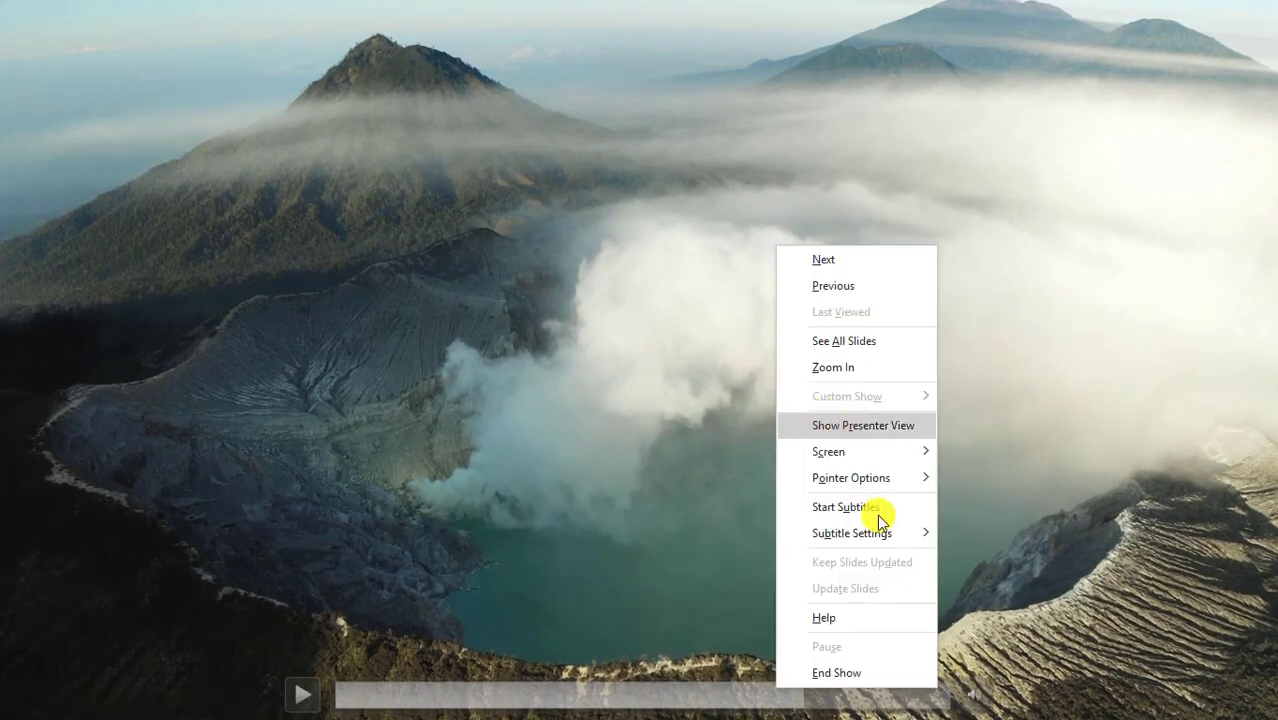
left_click(880, 670)
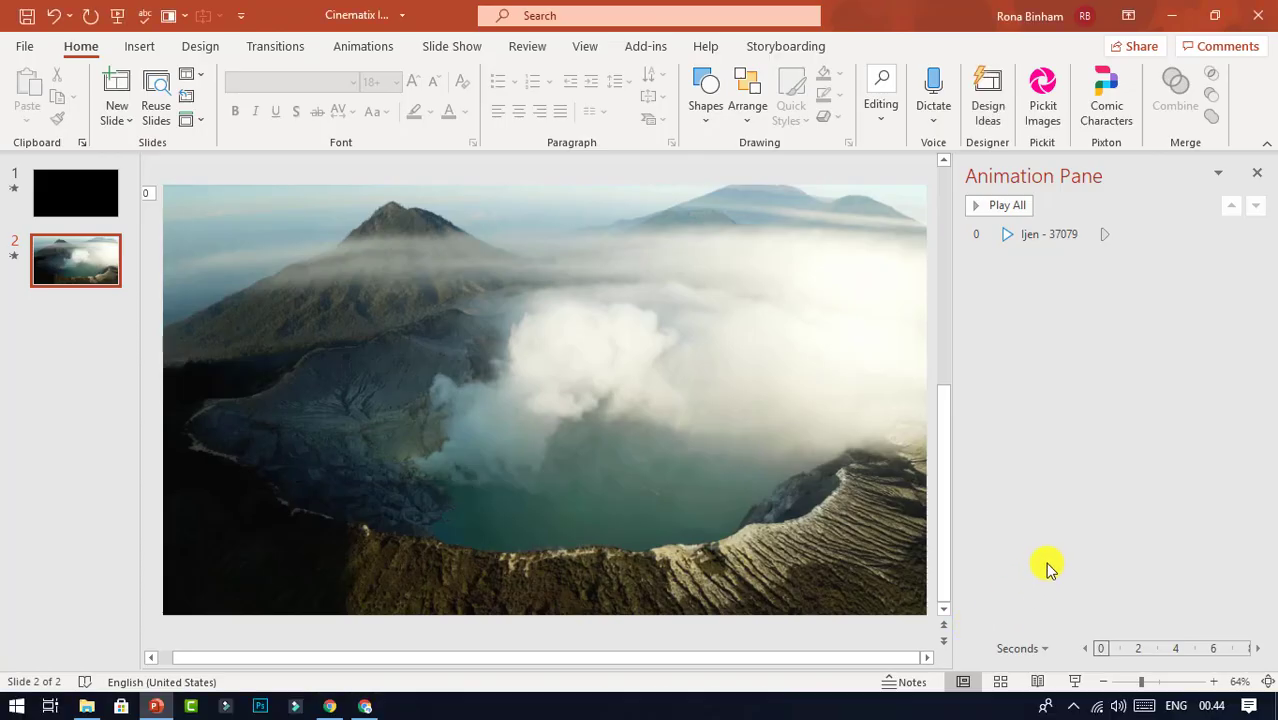
Step: Rename the Ijen video object to 'Original Video' in the Selection Pane
left_click(815, 222)
left_click(903, 48)
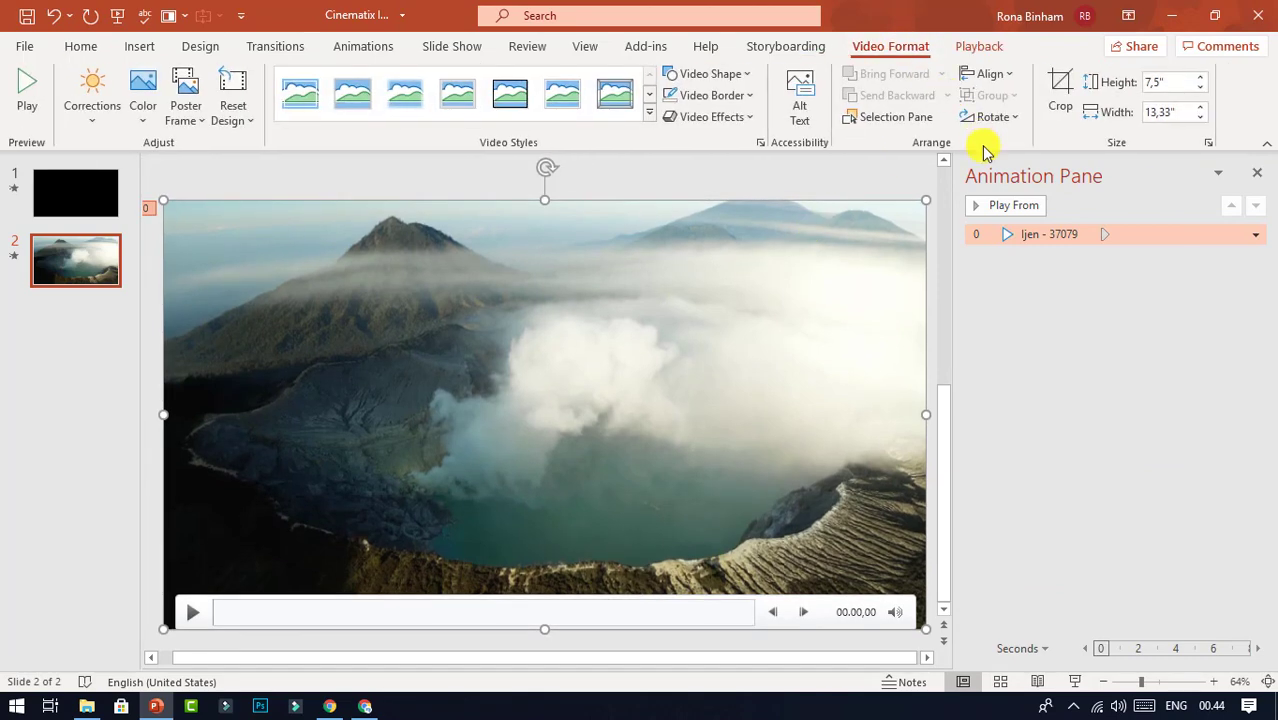
left_click(925, 118)
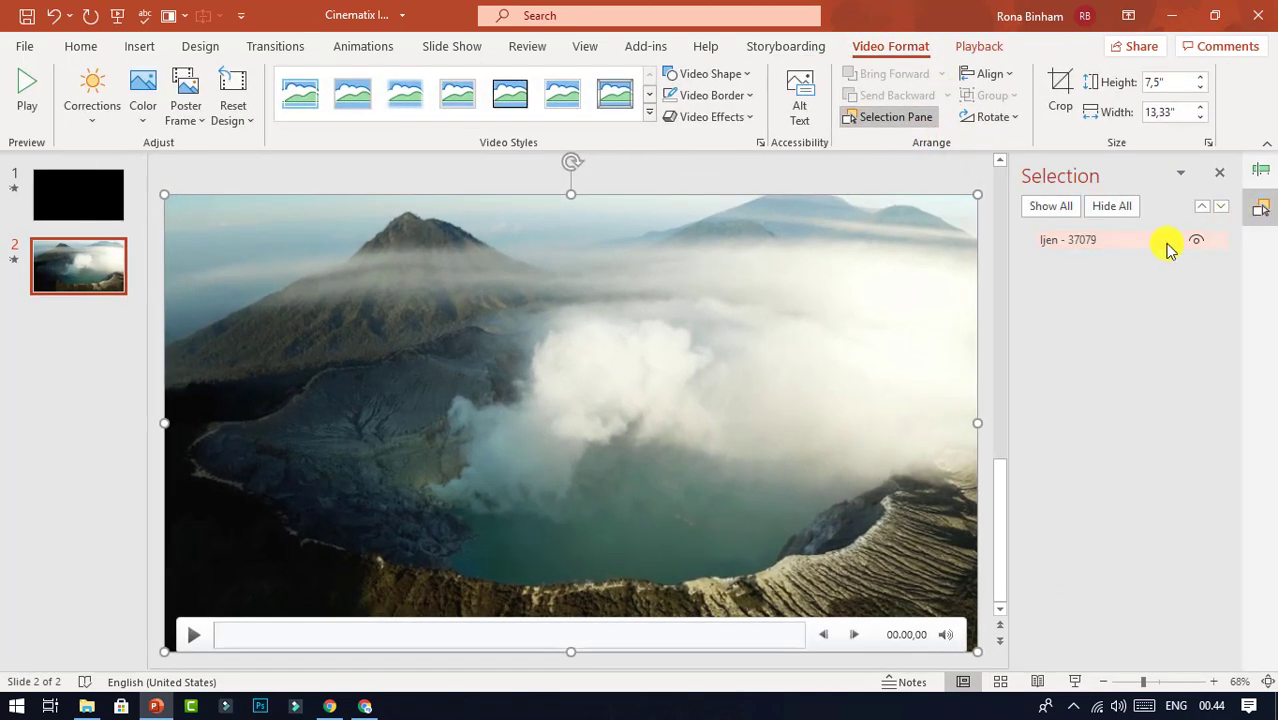
left_click(1110, 241)
left_click(1117, 241)
type("Original Video")
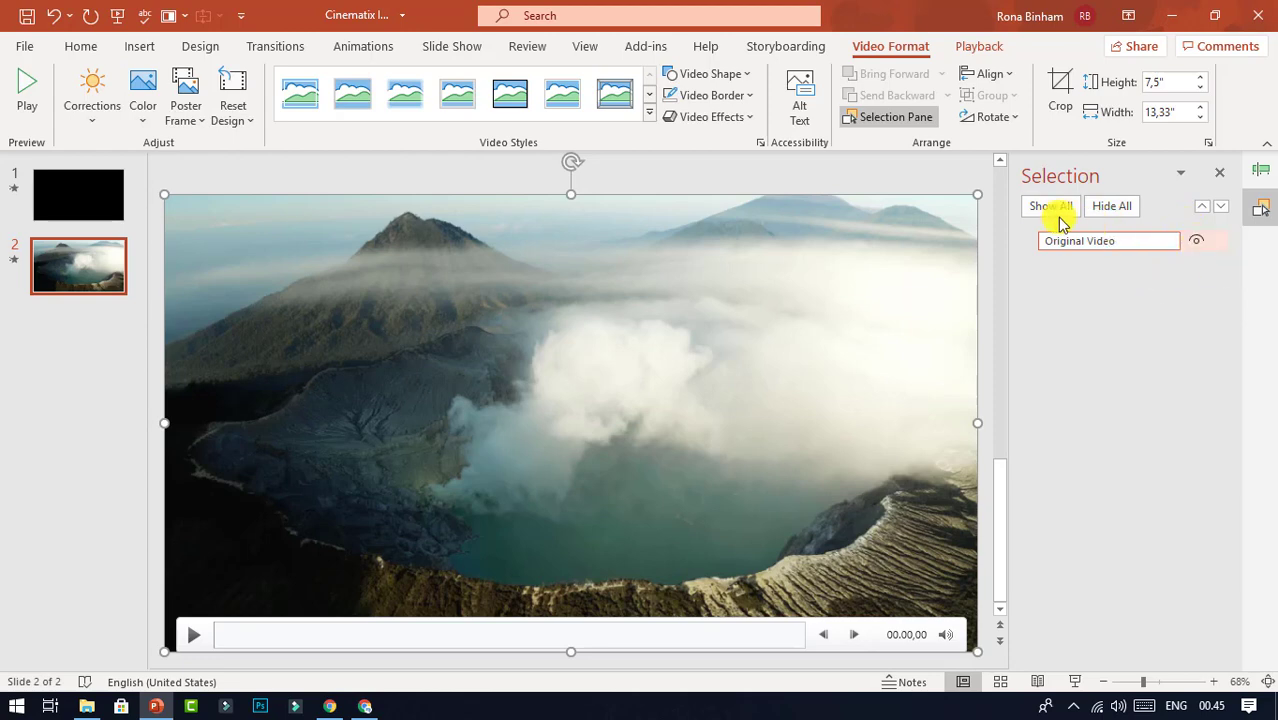
left_click(975, 188)
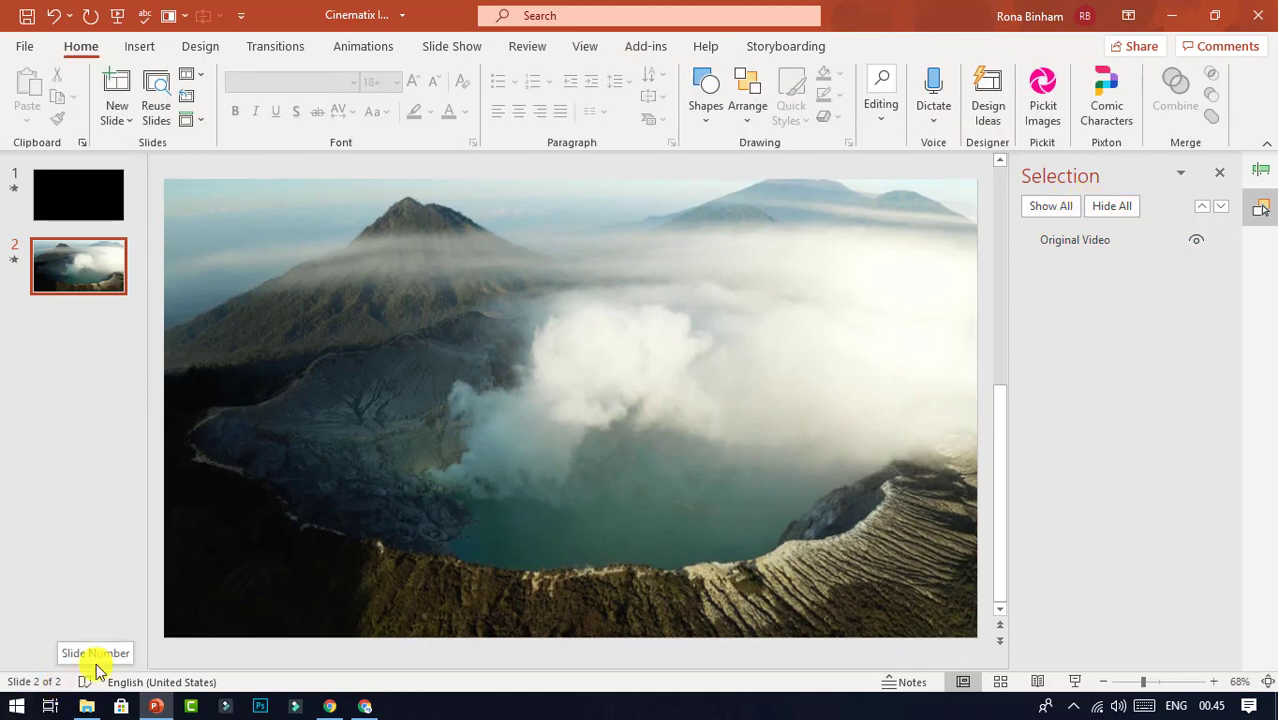
left_click(810, 369)
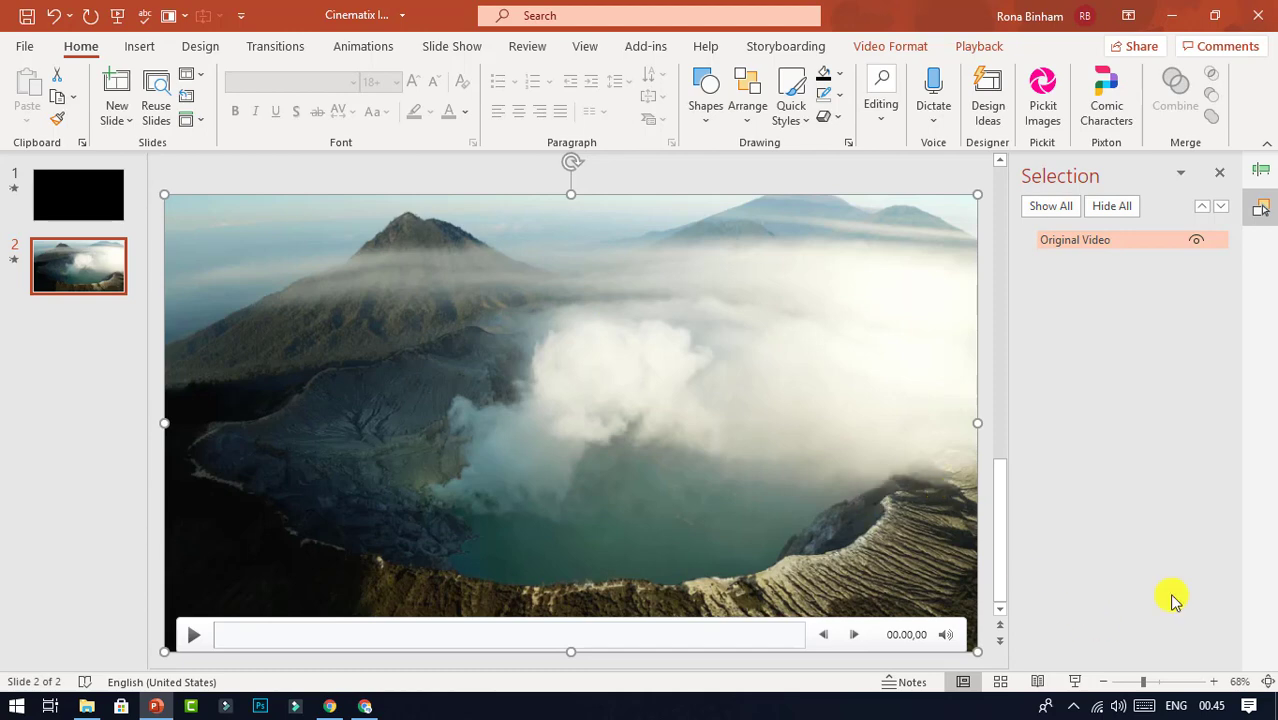
Step: Duplicate the video with Ctrl+D and centre the copy horizontally and vertically on the slide
left_click(1103, 681)
left_click(1103, 681)
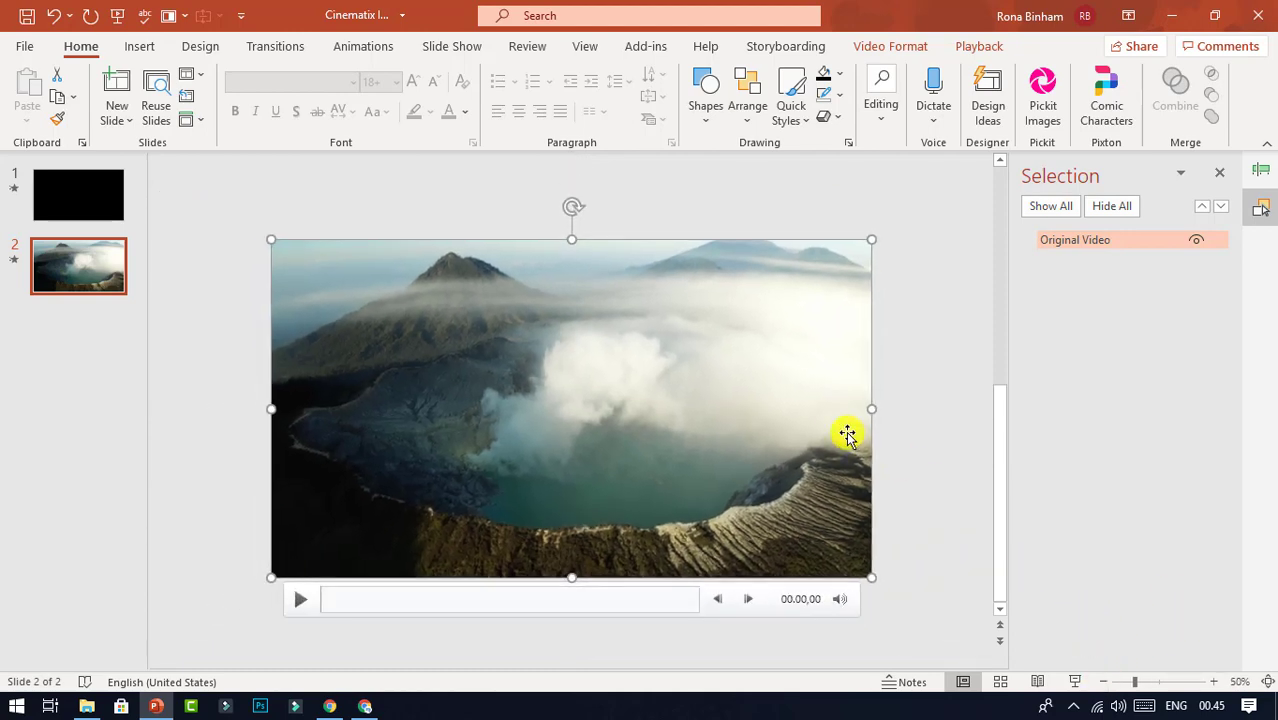
key("ctrl+d")
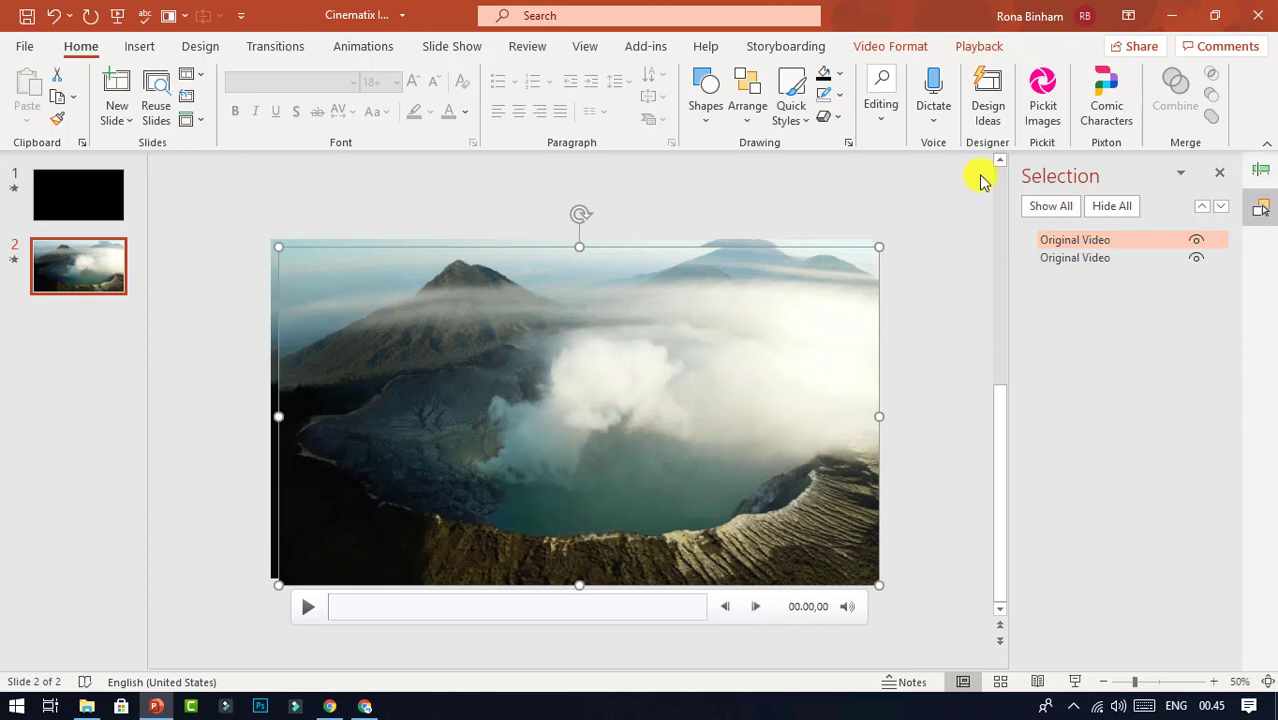
left_click(931, 52)
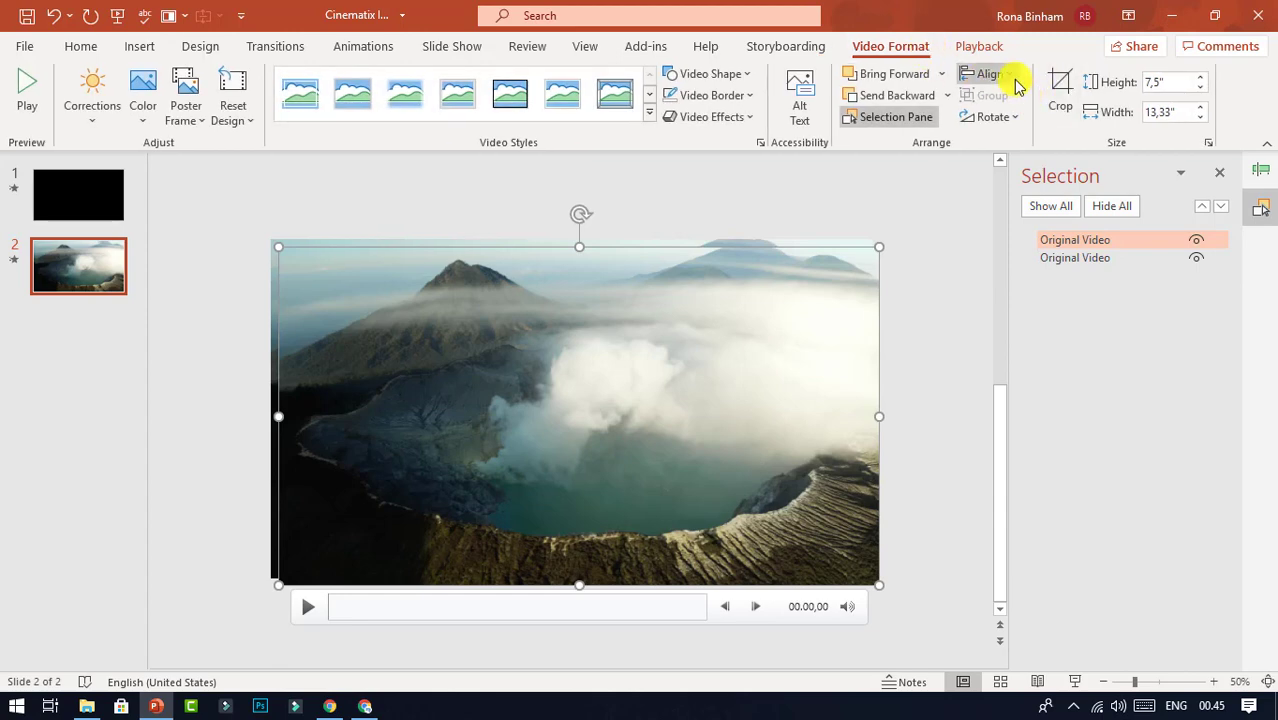
left_click(1008, 76)
left_click(1015, 123)
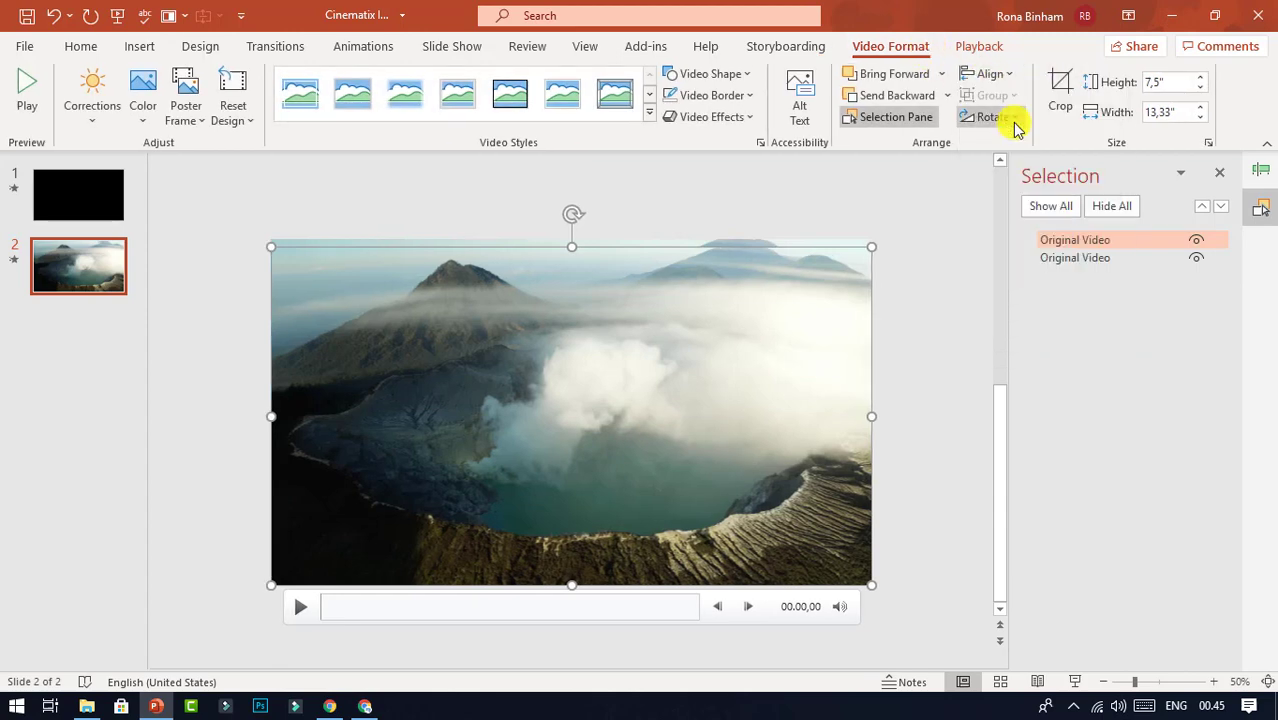
left_click(992, 74)
left_click(1020, 207)
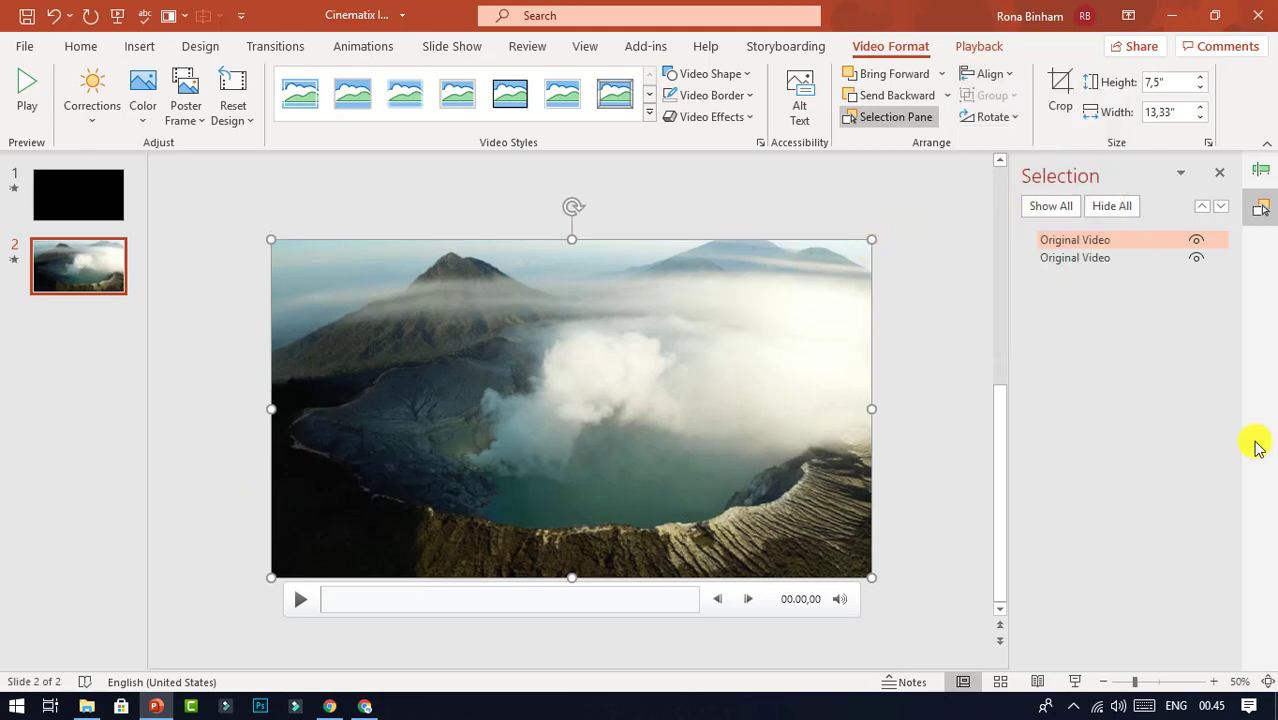
Step: Rename the top video copy to 'Color Grade' and reselect it
left_click(907, 220)
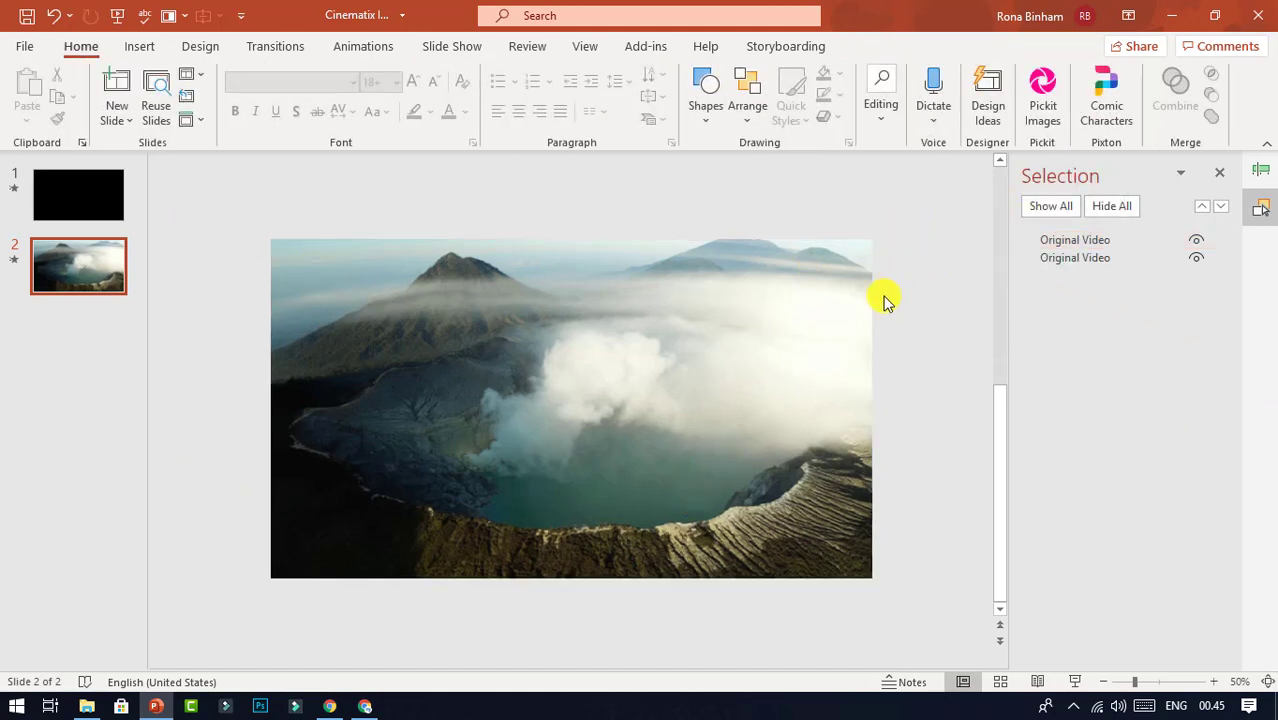
left_click(824, 333)
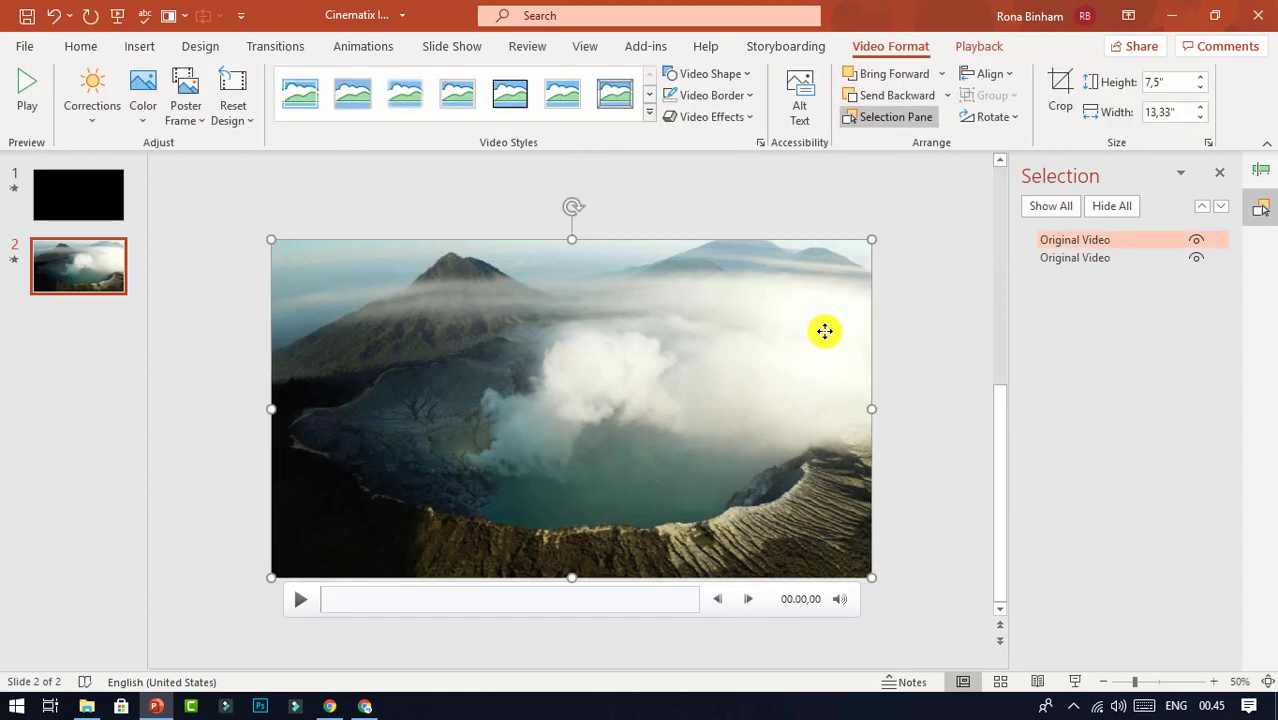
left_click(918, 217)
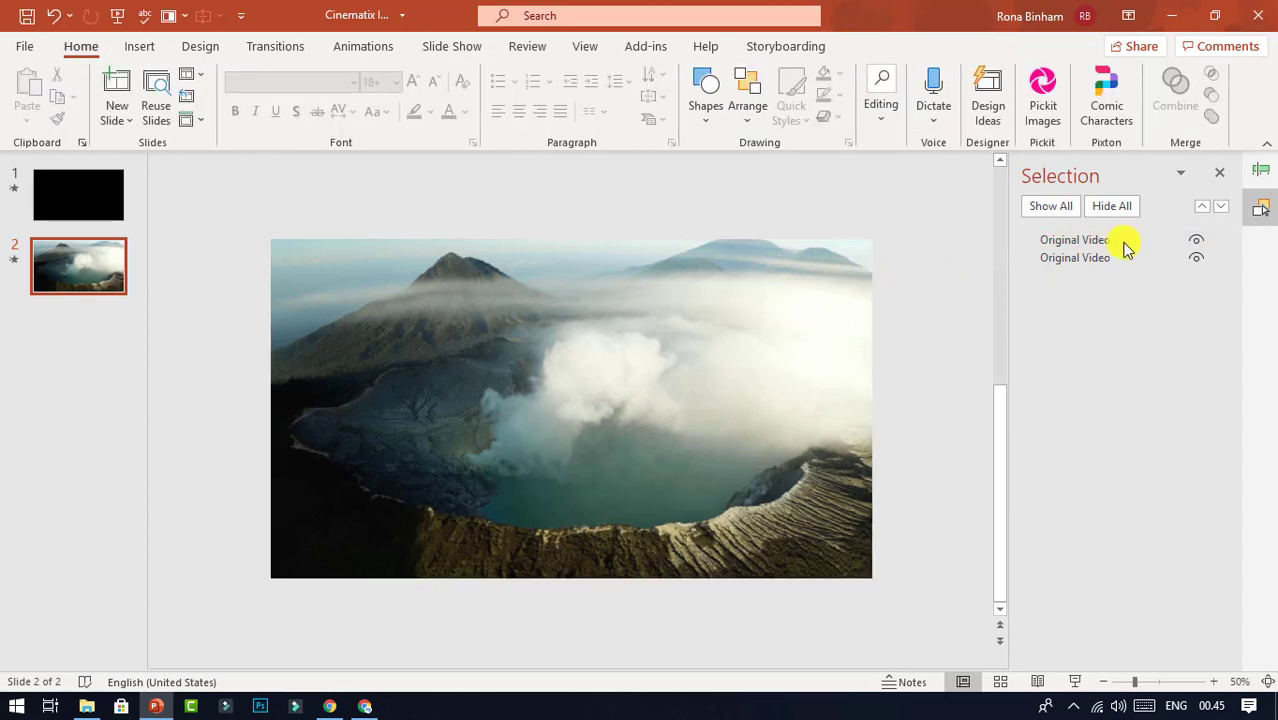
left_click(1140, 245)
left_click(1138, 241)
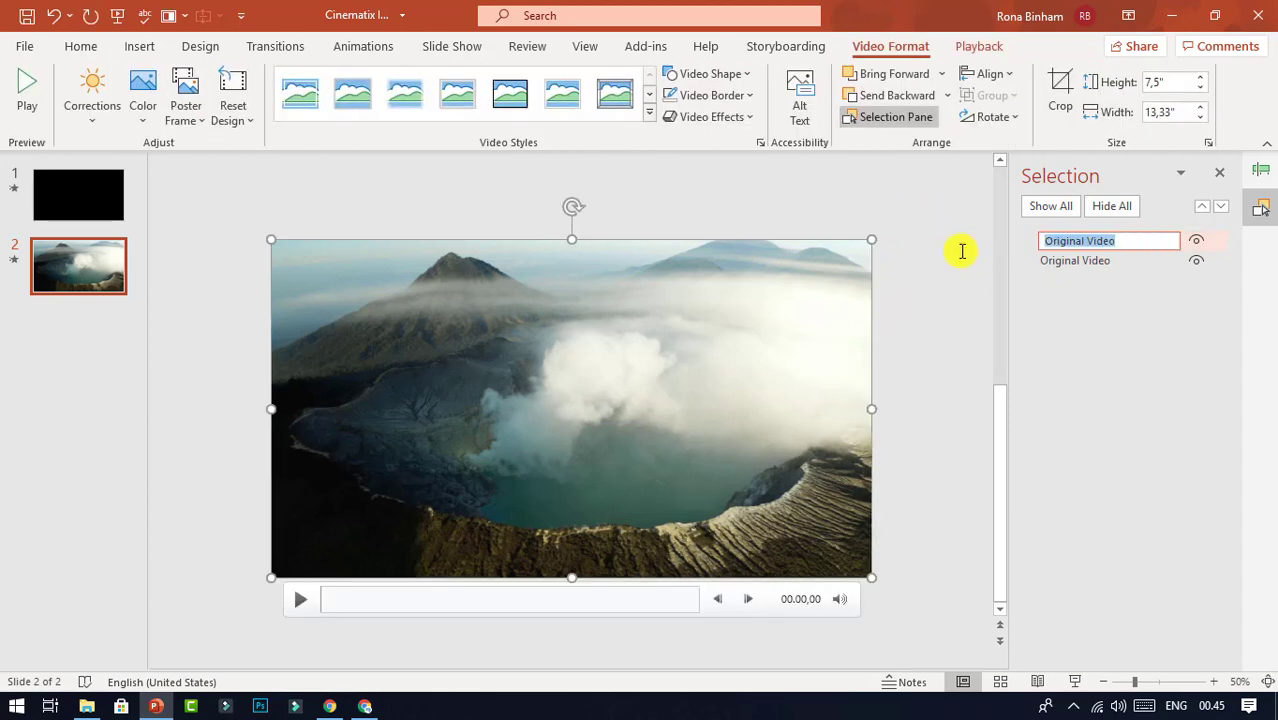
key("BackSpace")
key("BackSpace")
type("Color Grade")
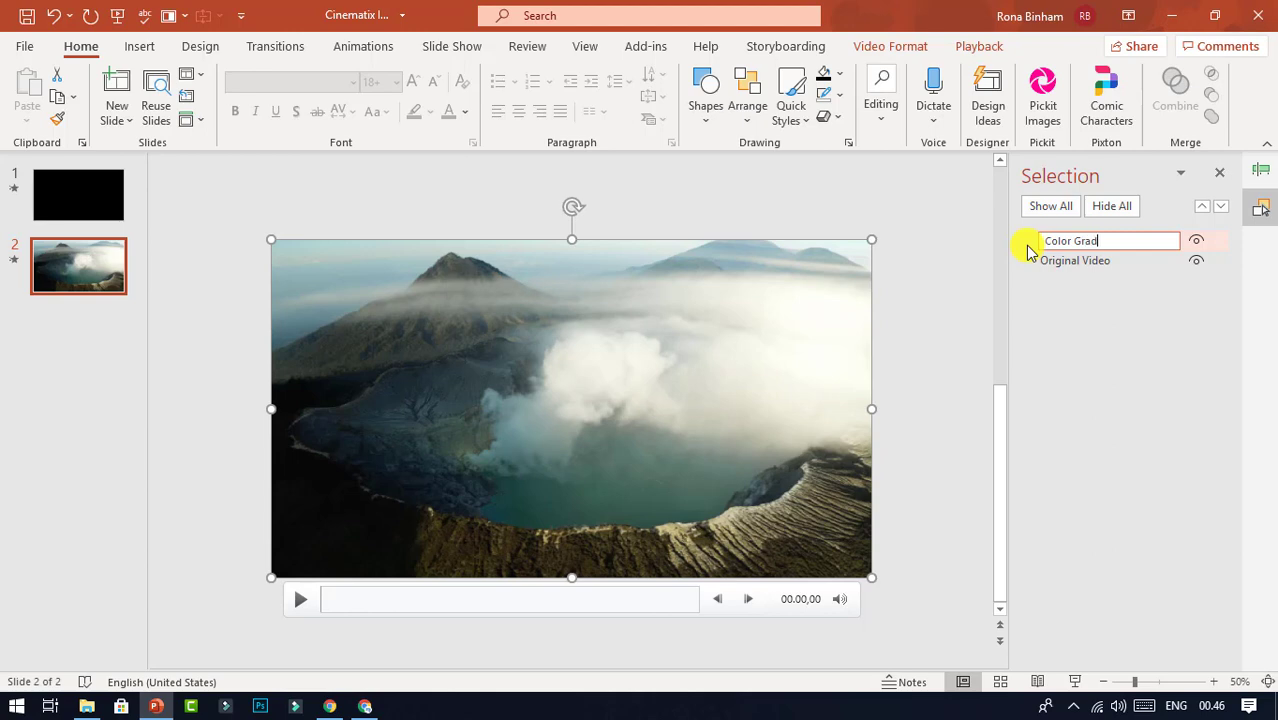
left_click(1128, 257)
left_click(898, 196)
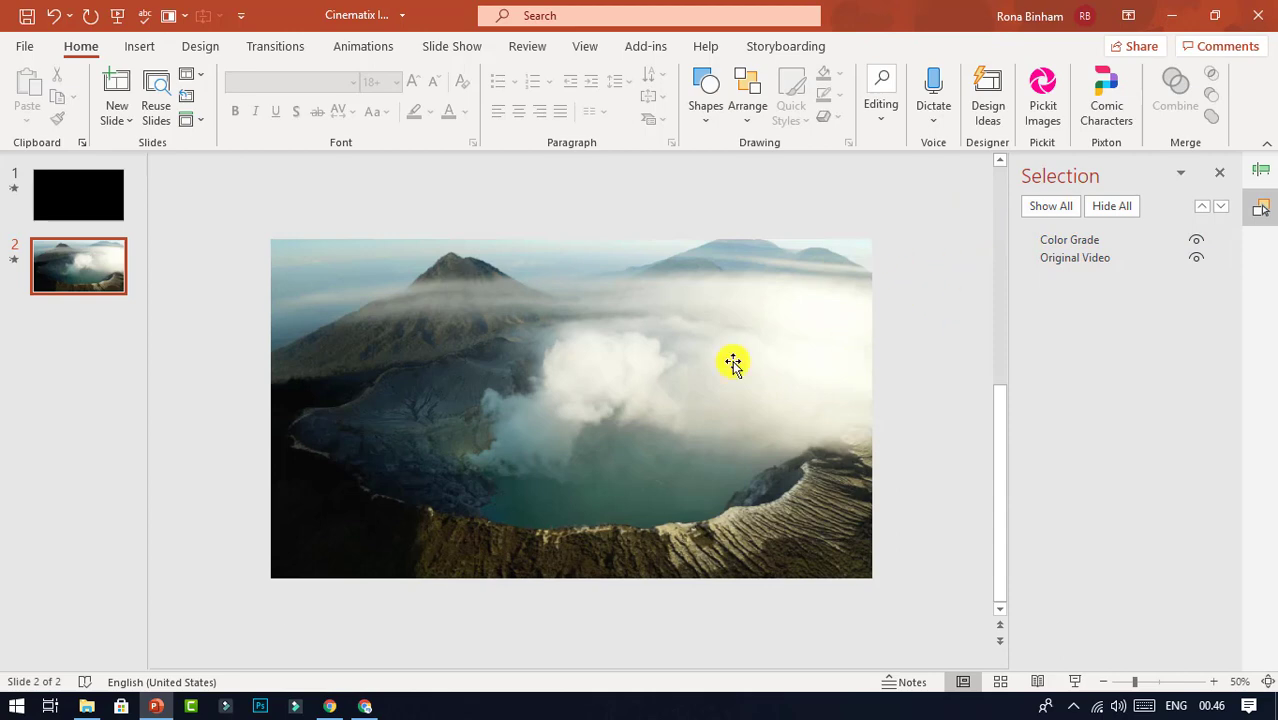
mouse_move(505, 328)
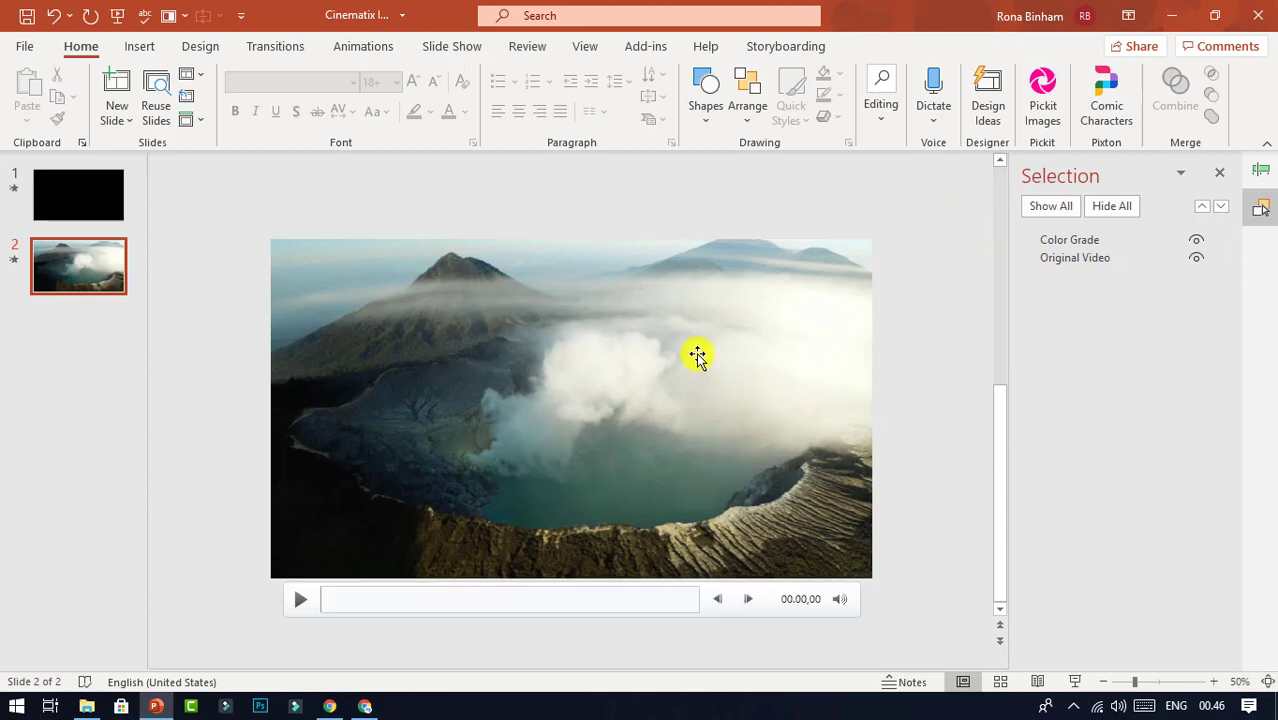
left_click(709, 310)
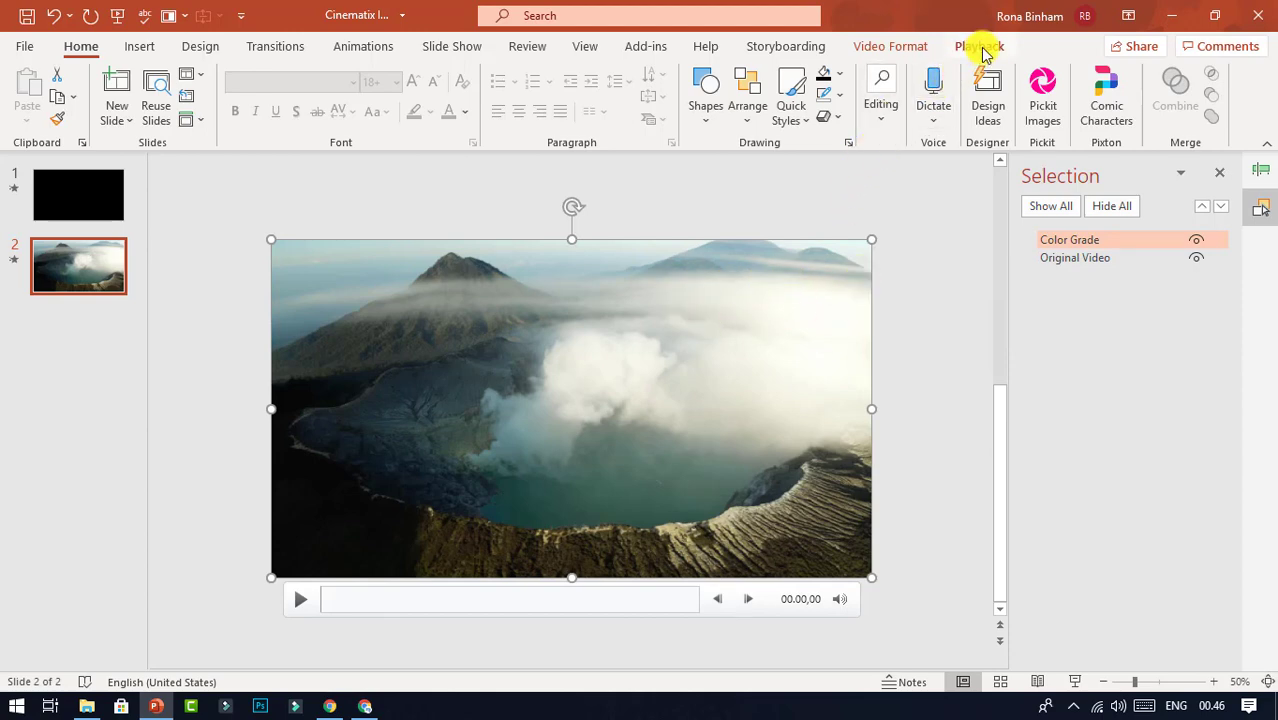
left_click(891, 45)
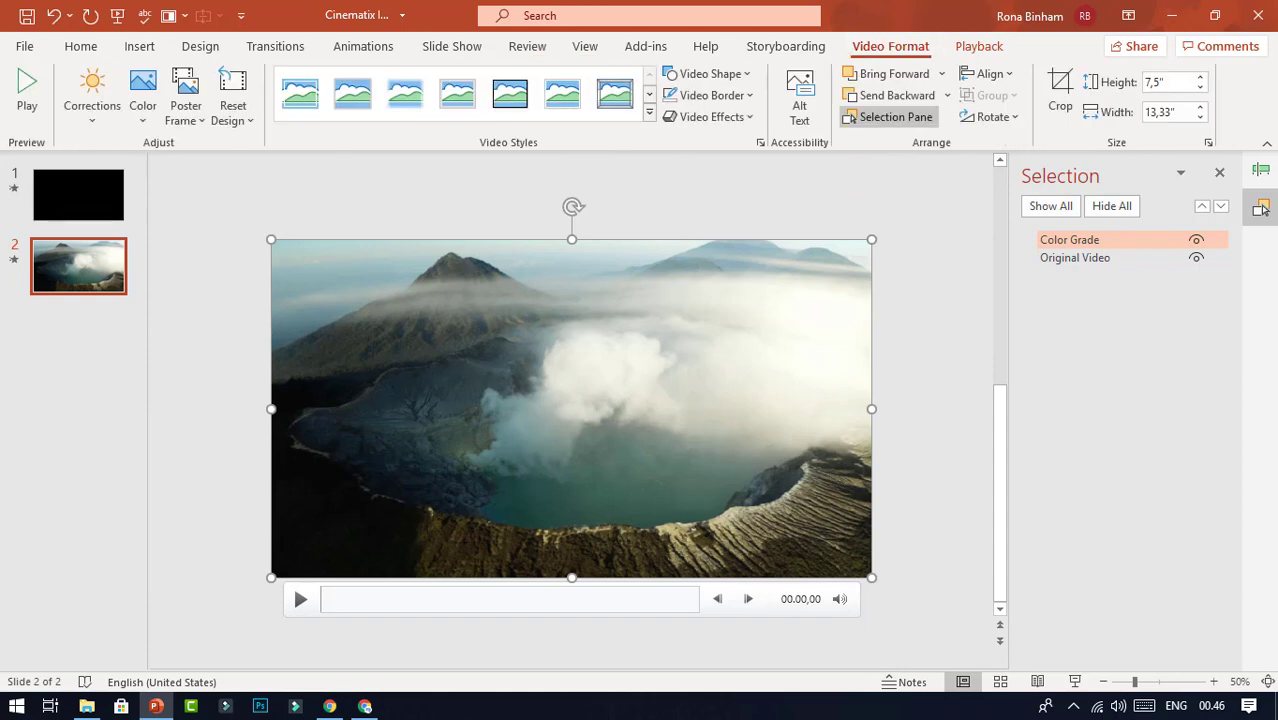
Step: Recolor the Color Grade video with the Blue, Accent color 1 Dark swatch
left_click(144, 118)
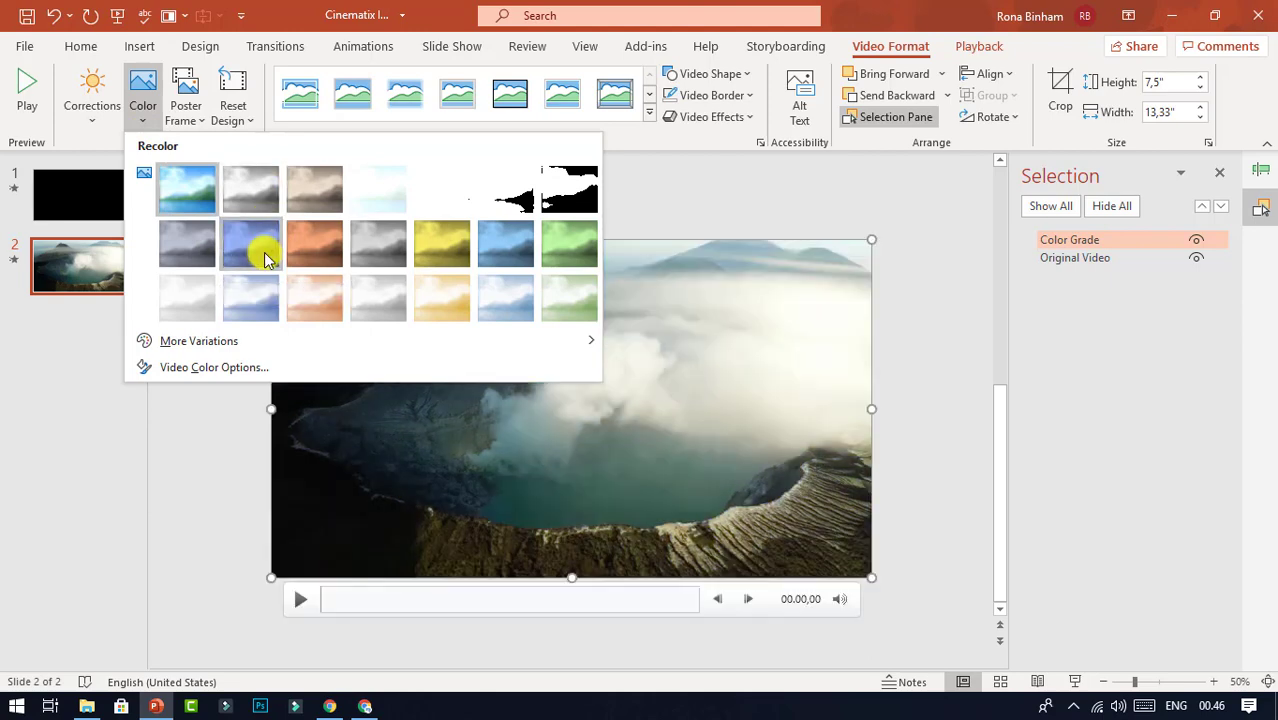
left_click(268, 252)
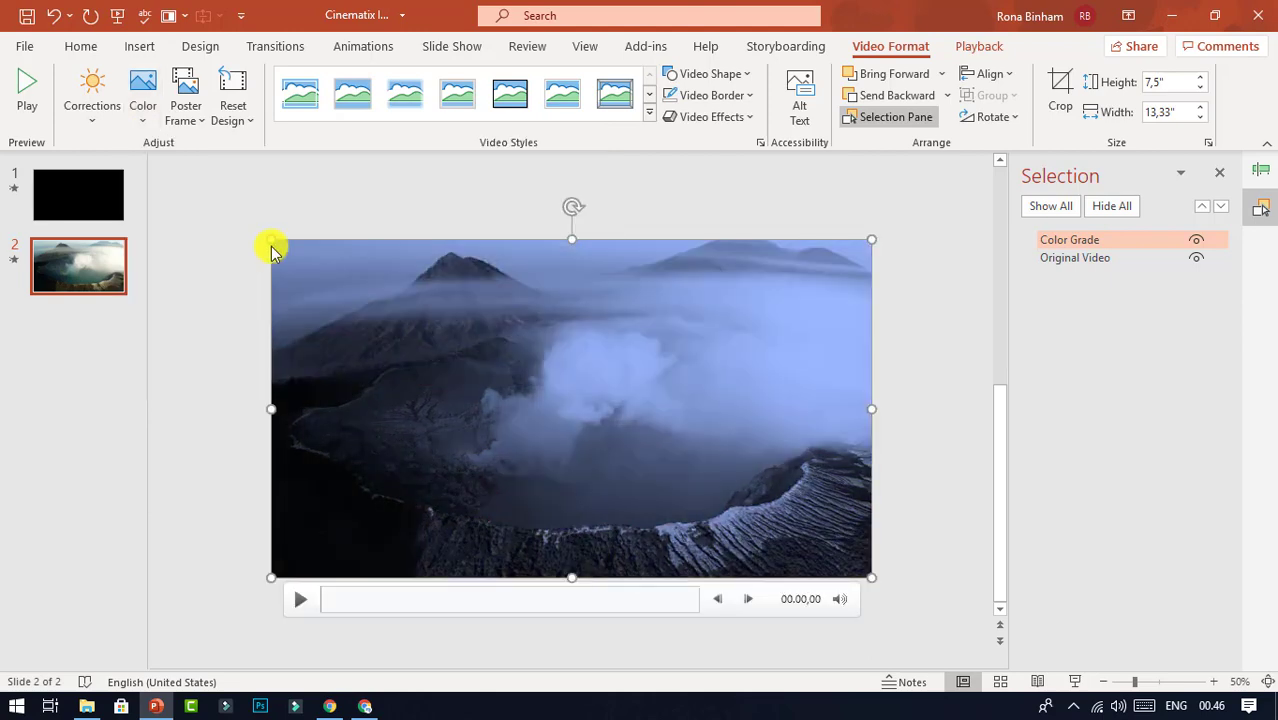
left_click(394, 194)
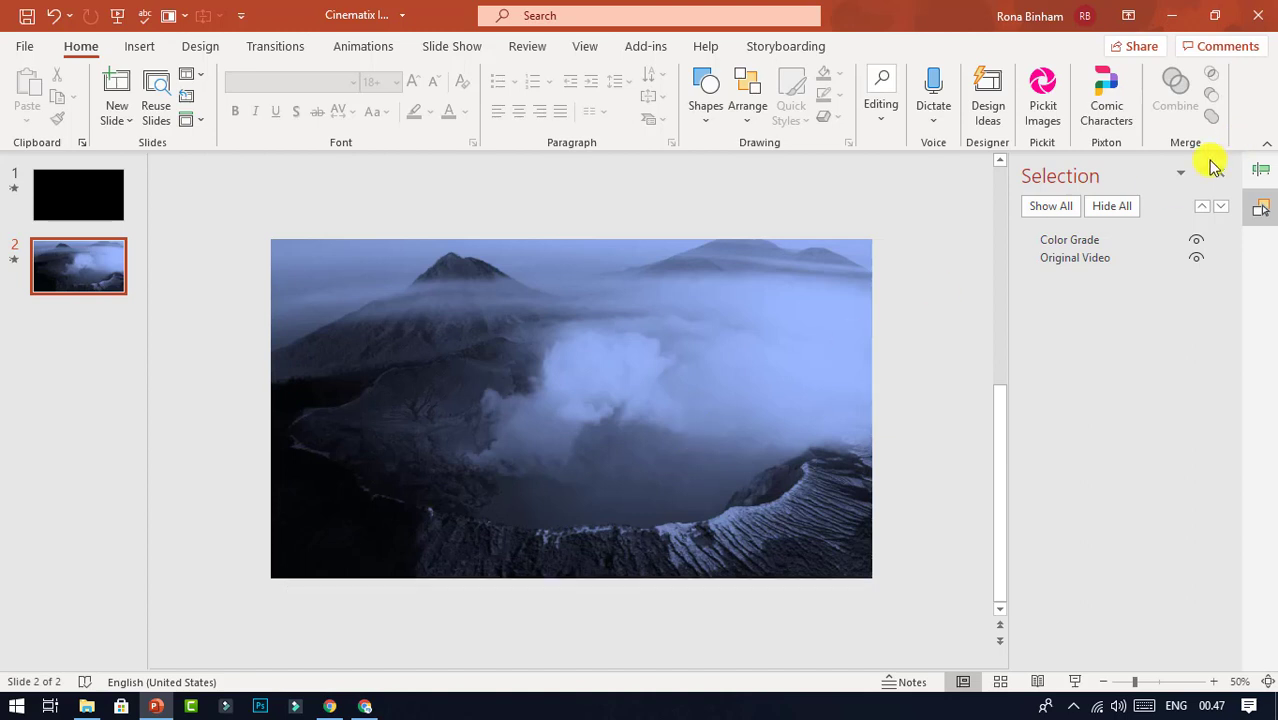
Step: Add a Transparency emphasis animation to Color Grade, starting With Previous
left_click(754, 301)
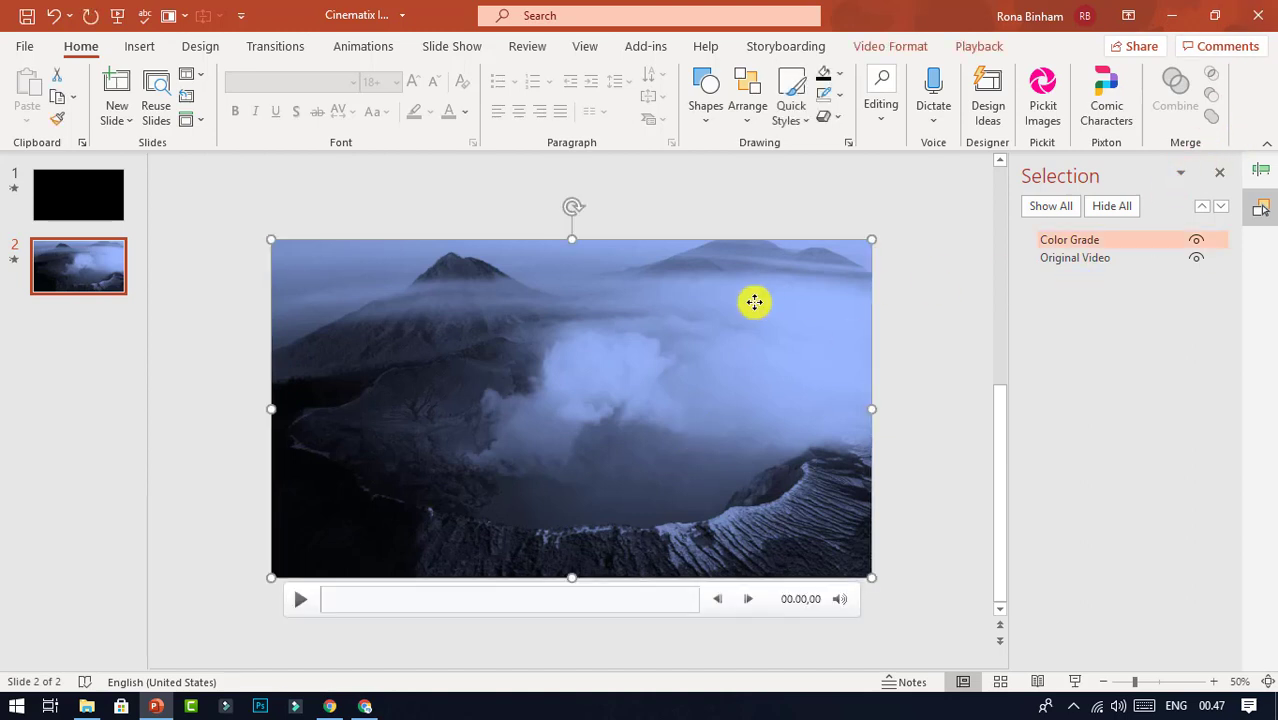
left_click(386, 48)
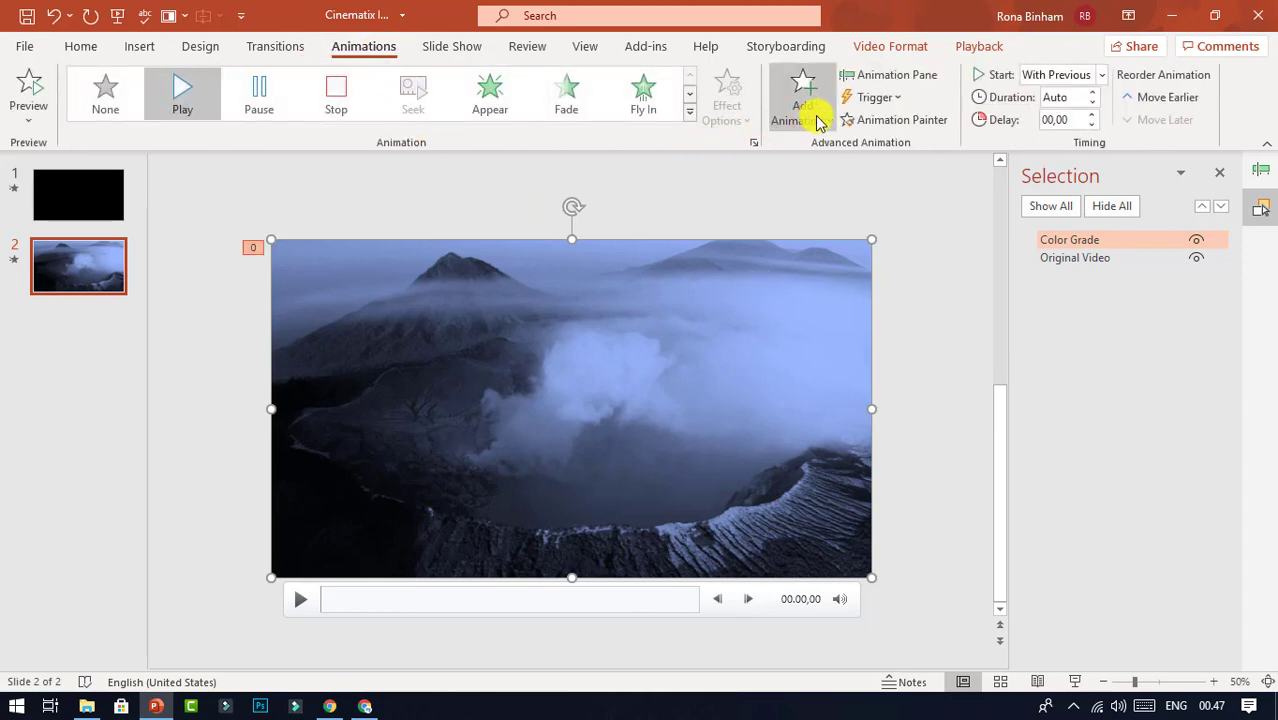
left_click(1260, 170)
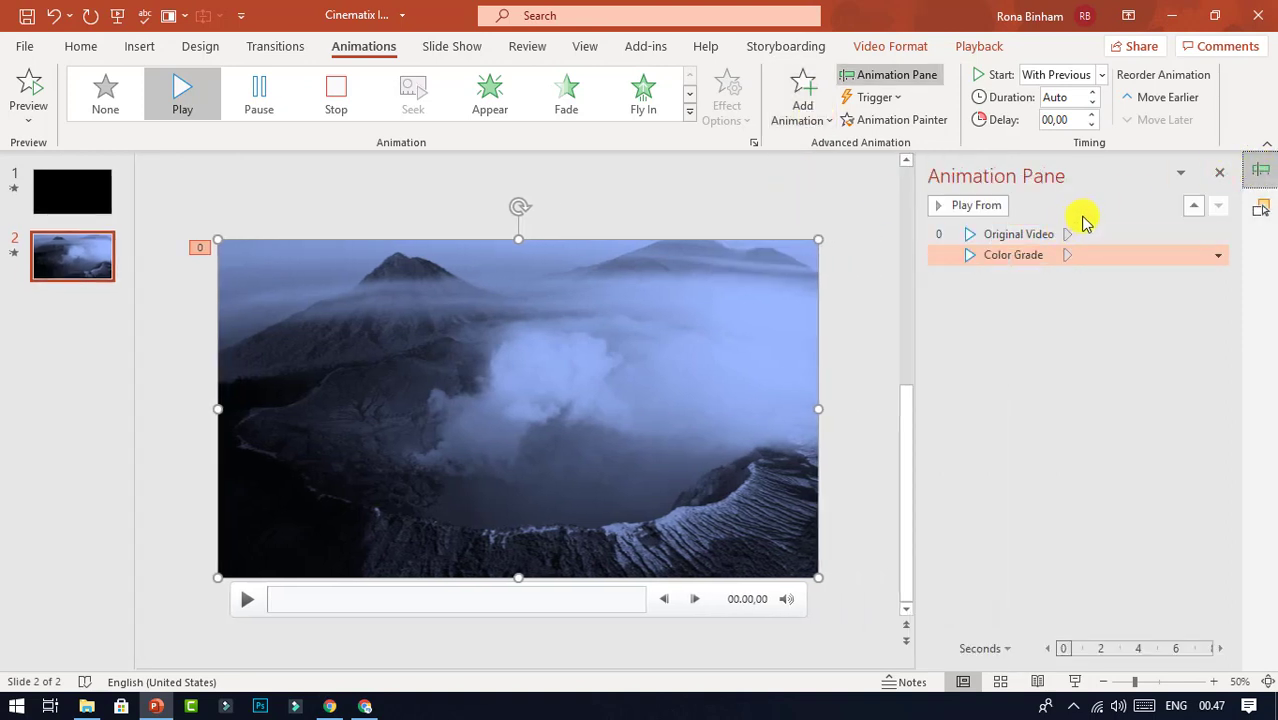
left_click(818, 127)
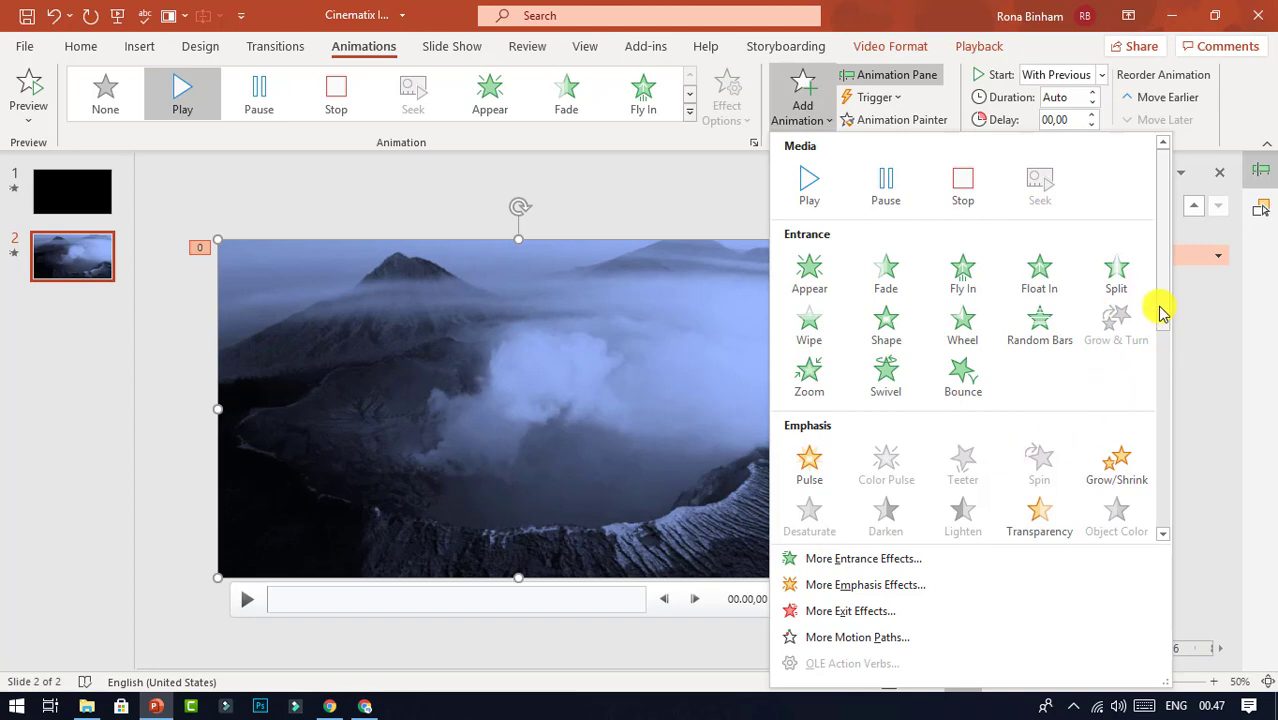
left_click_drag(1161, 313, 1165, 333)
left_click(1044, 434)
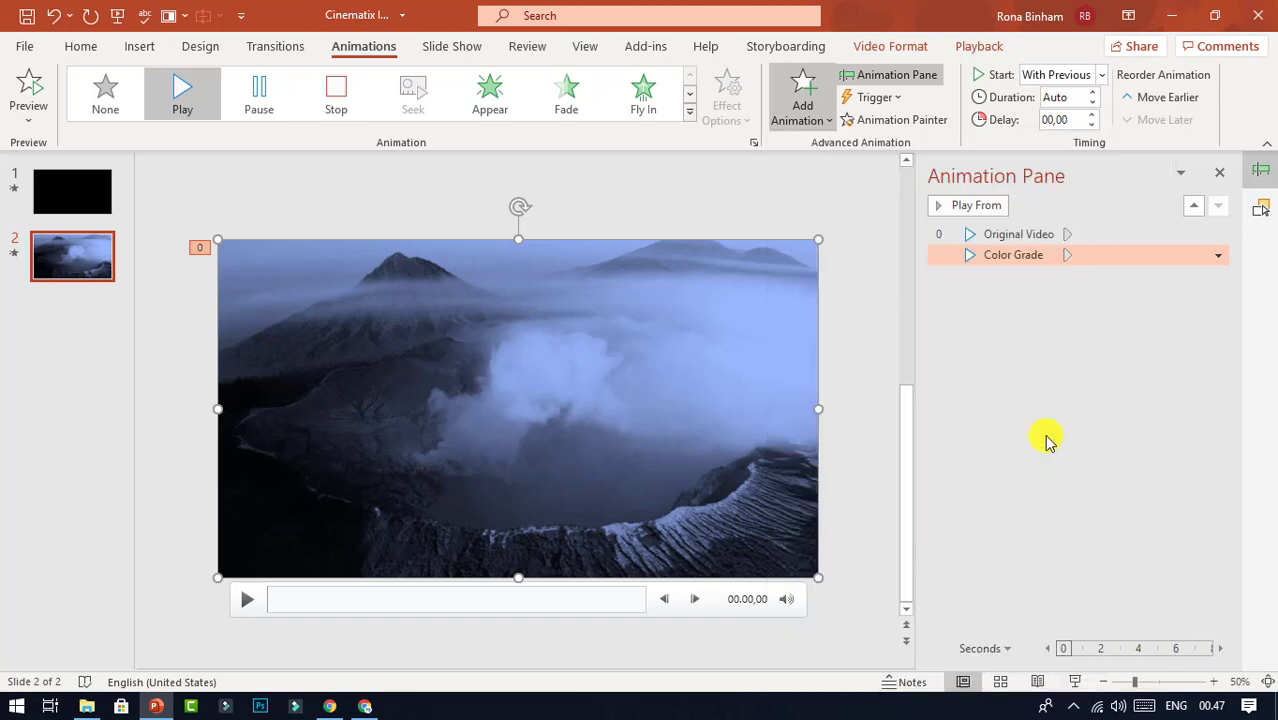
left_click(1101, 75)
left_click(1084, 120)
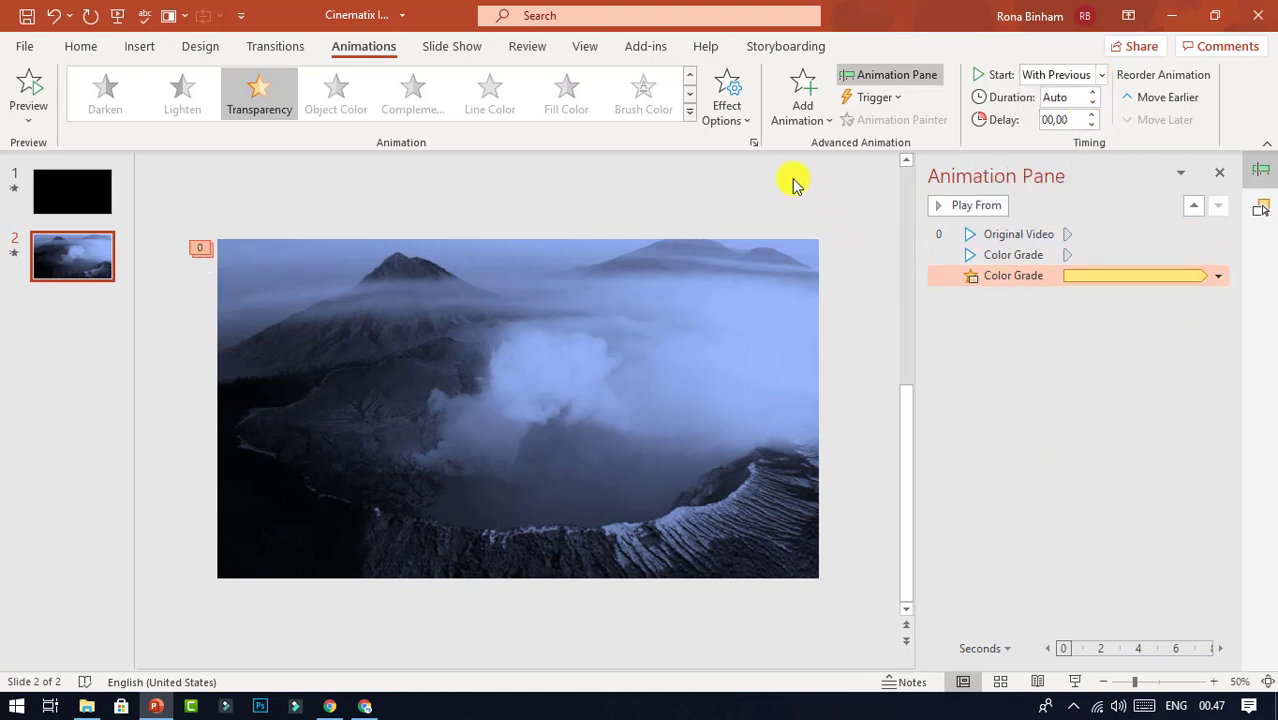
Step: Set the Transparency animation amount to 50%
left_click(748, 120)
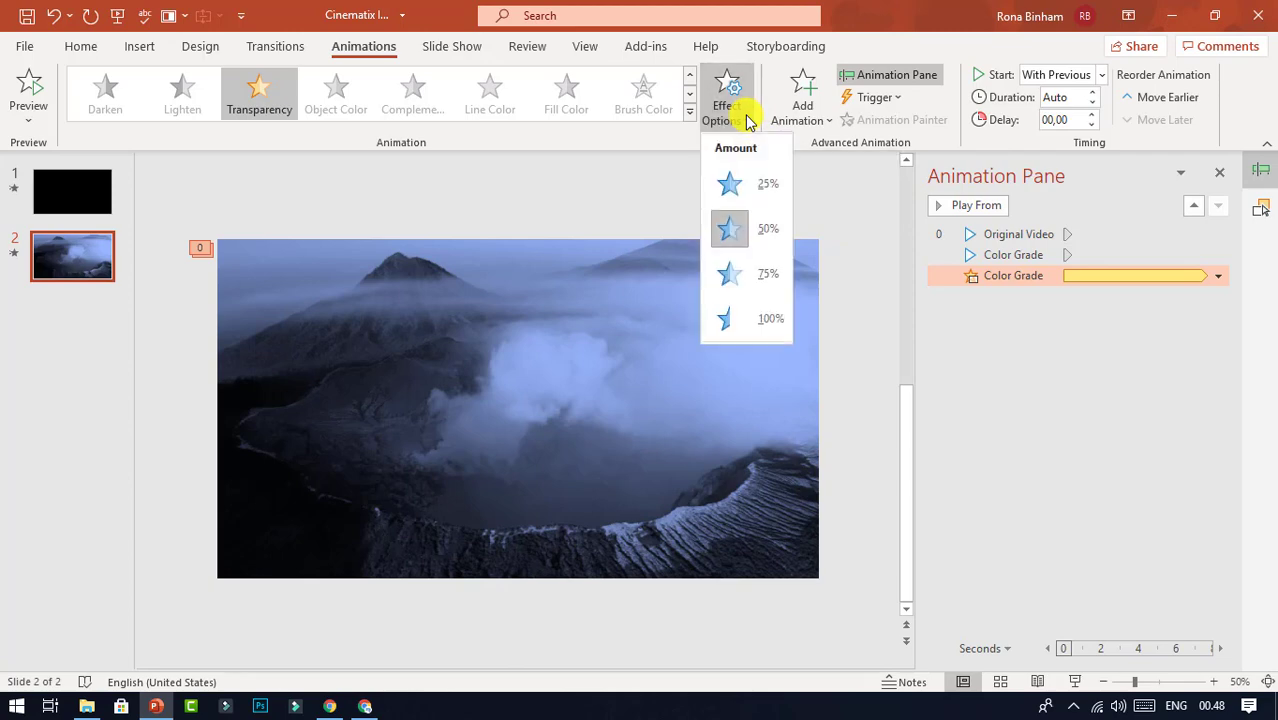
left_click(770, 236)
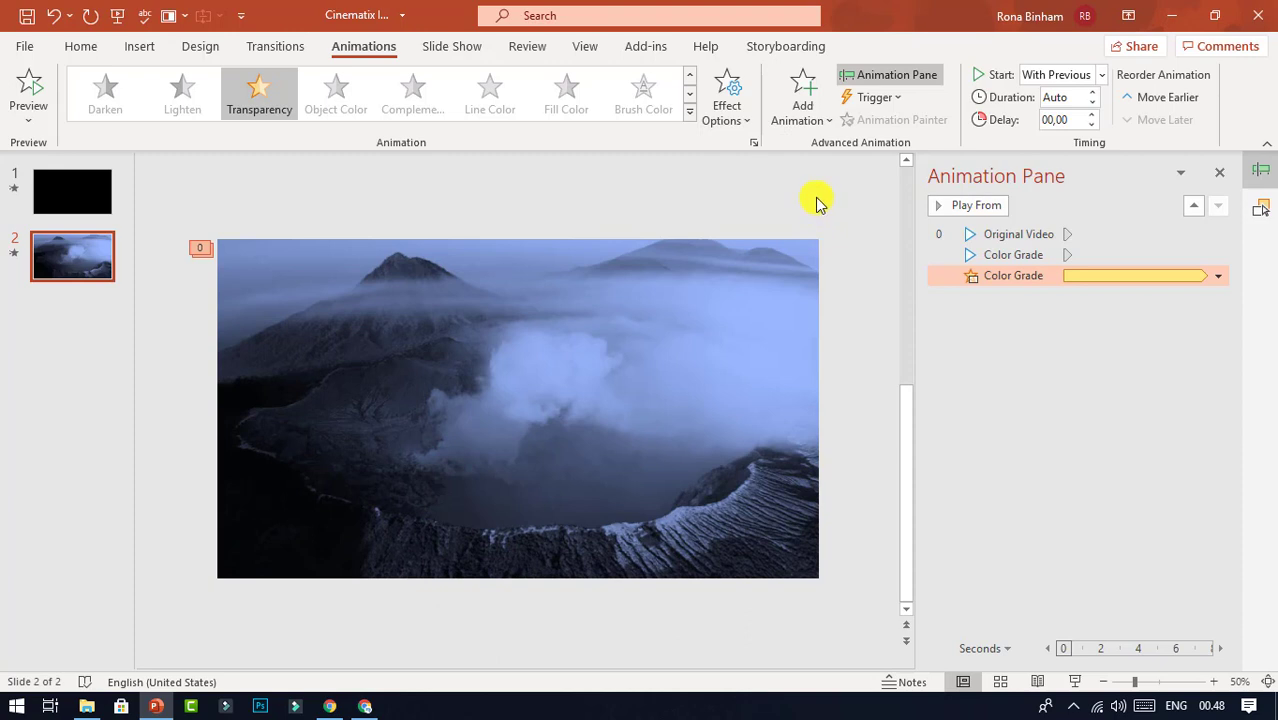
left_click(865, 290)
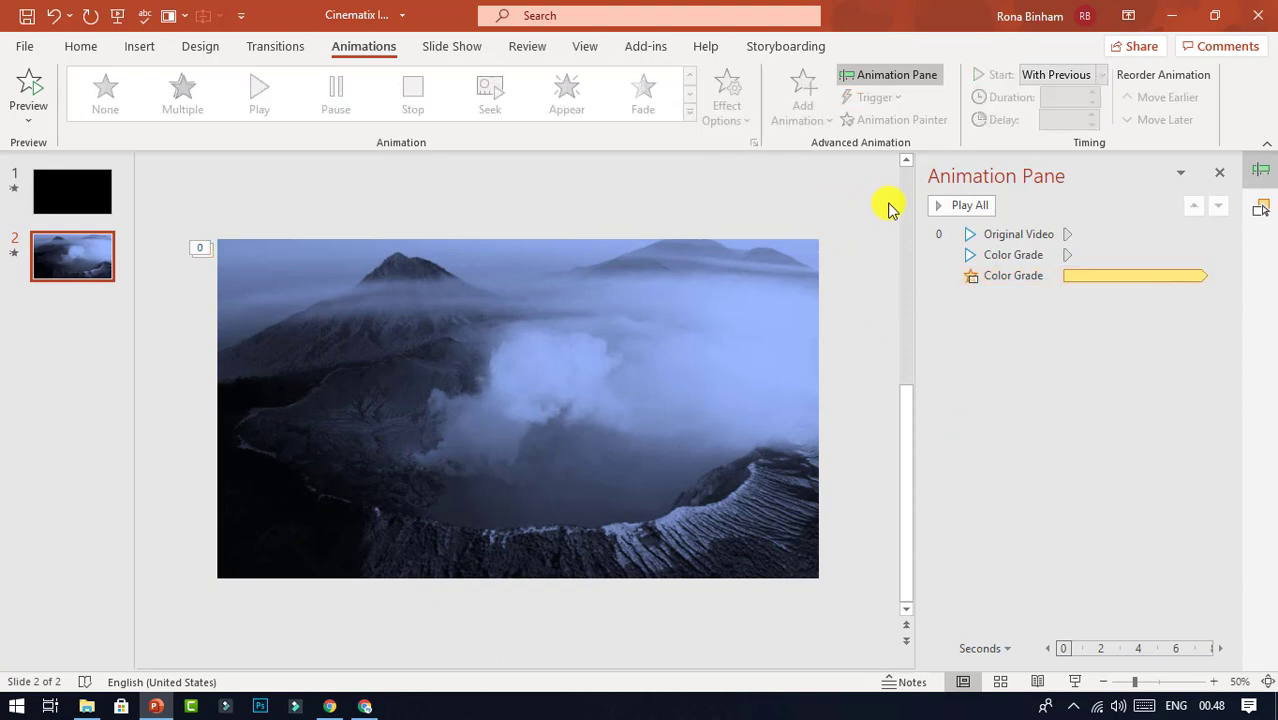
left_click(1260, 207)
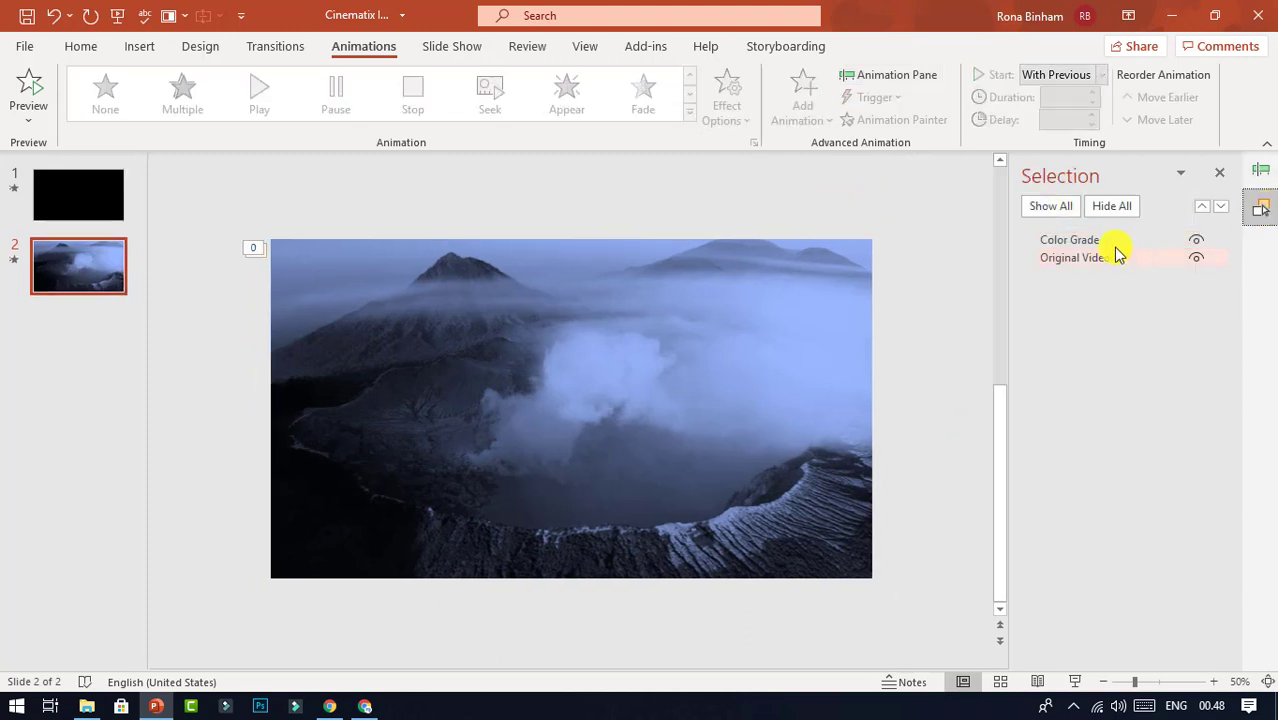
Step: Hide Color Grade, duplicate Original Video aligned exactly over itself, then unhide Color Grade
left_click(750, 302)
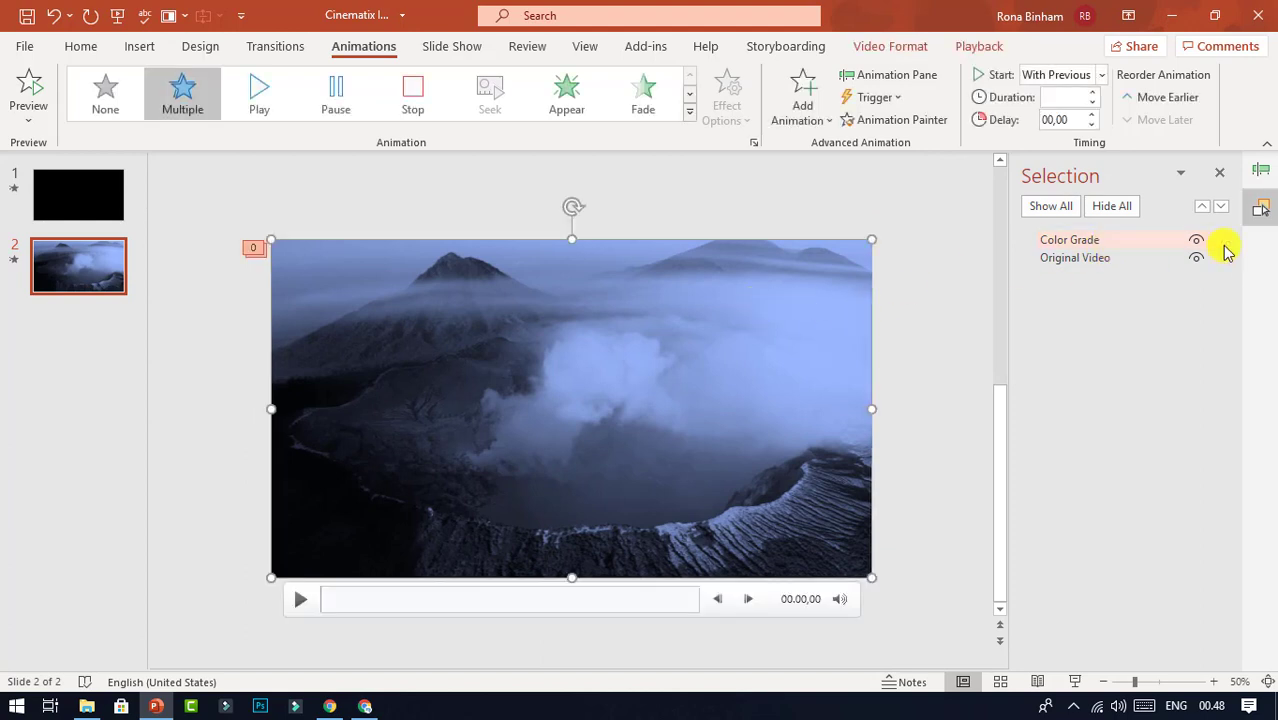
left_click(1197, 242)
left_click(760, 318)
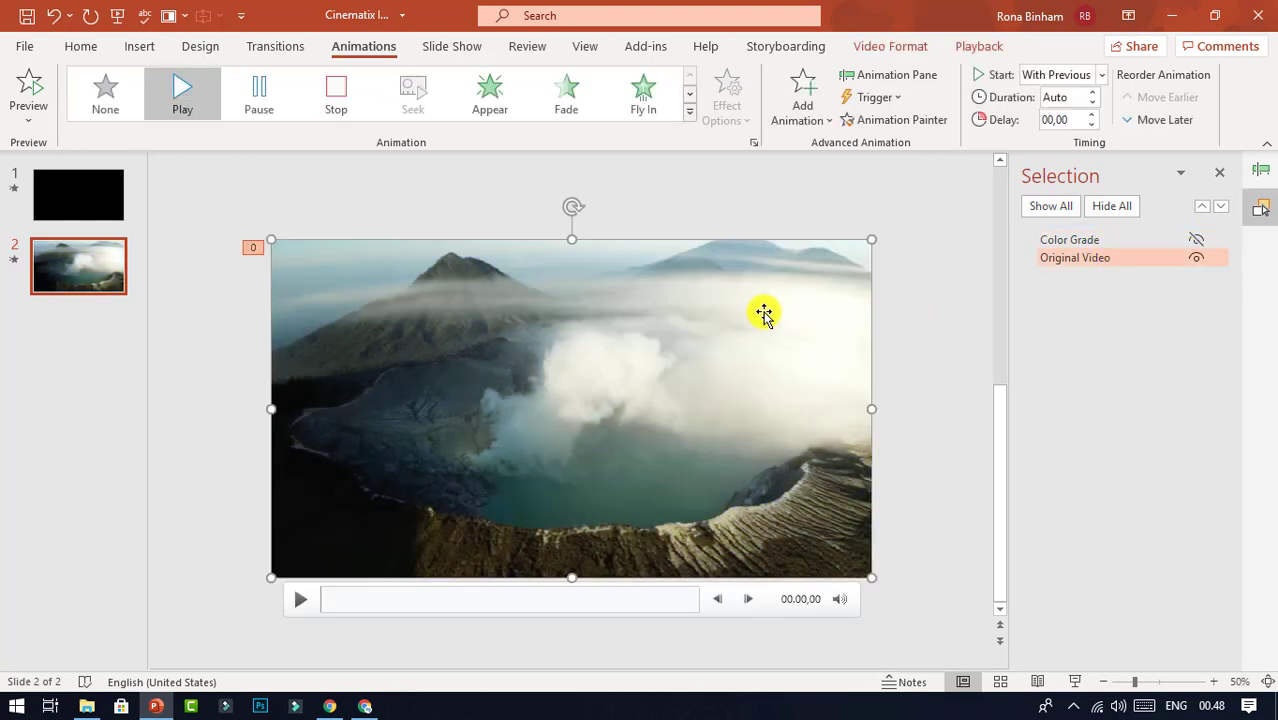
key("ctrl+d")
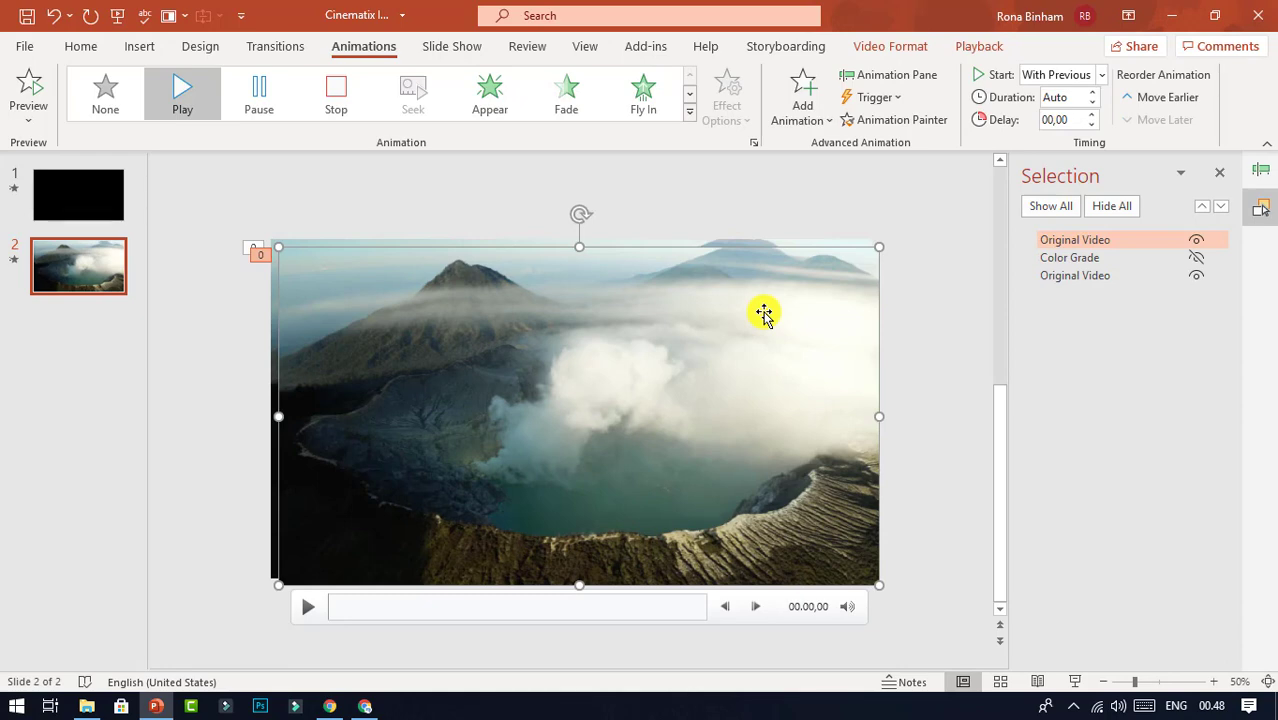
left_click_drag(625, 345, 621, 341)
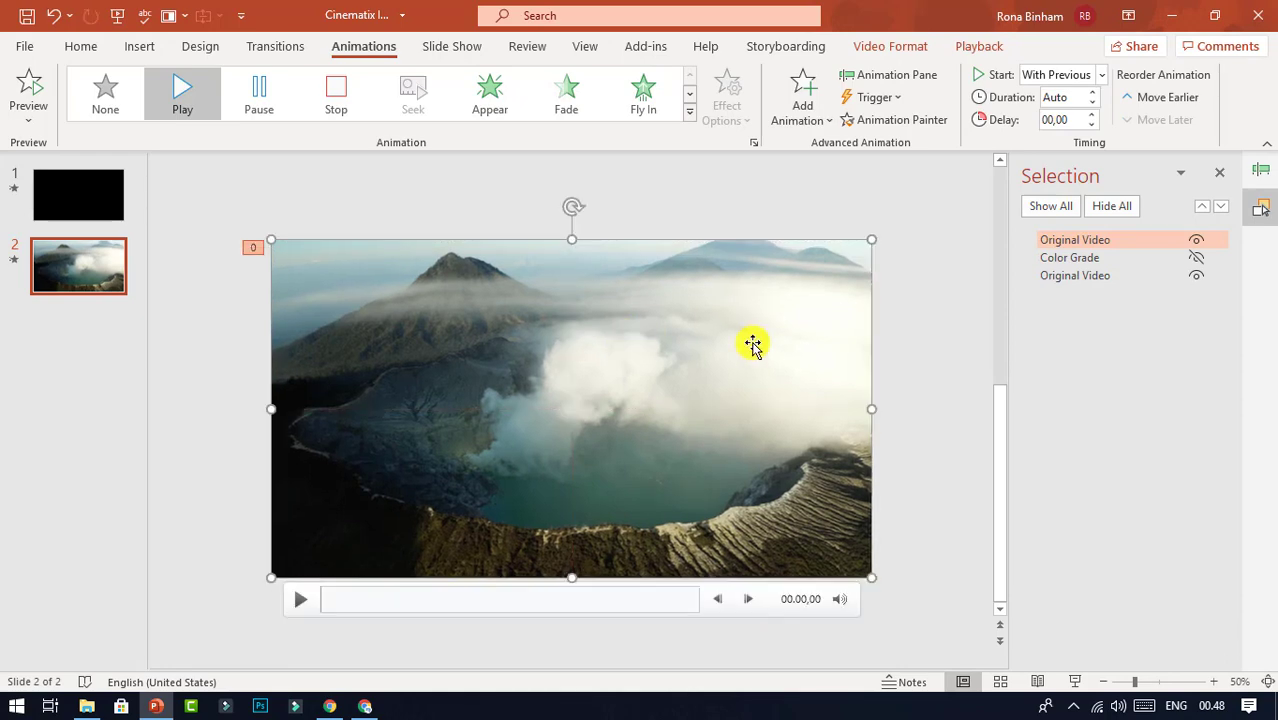
left_click(1197, 262)
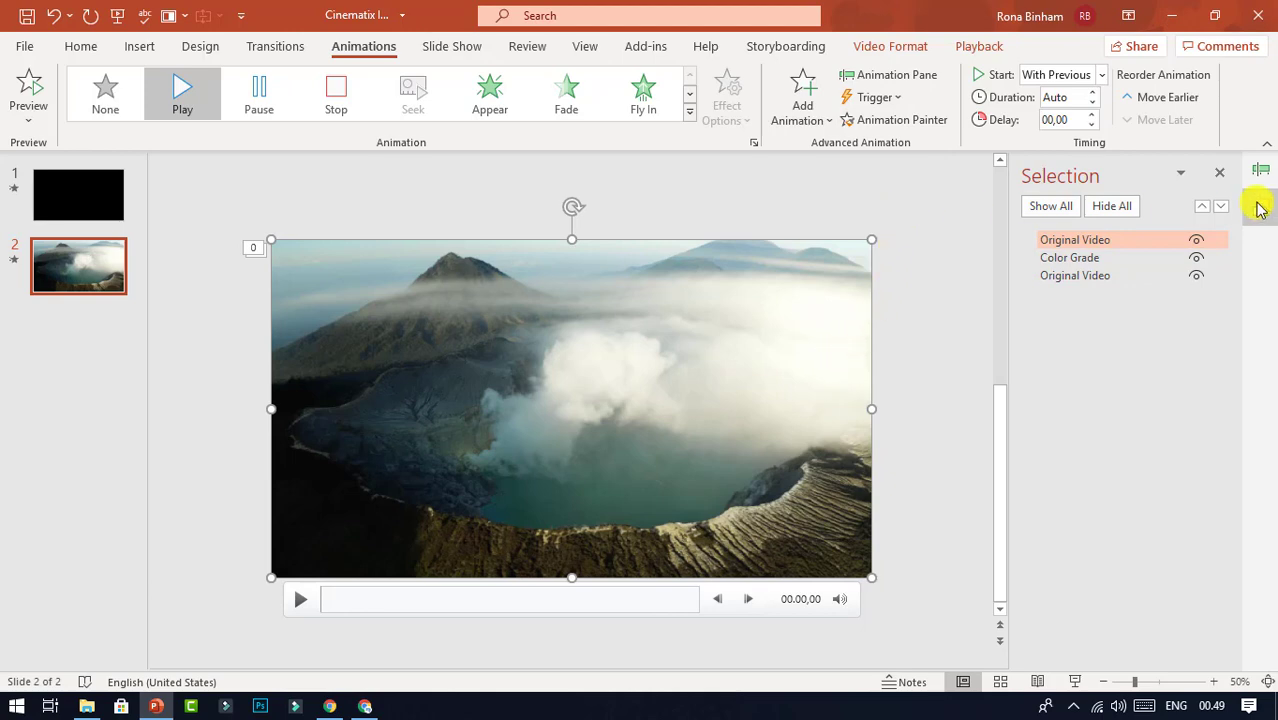
left_click(1264, 172)
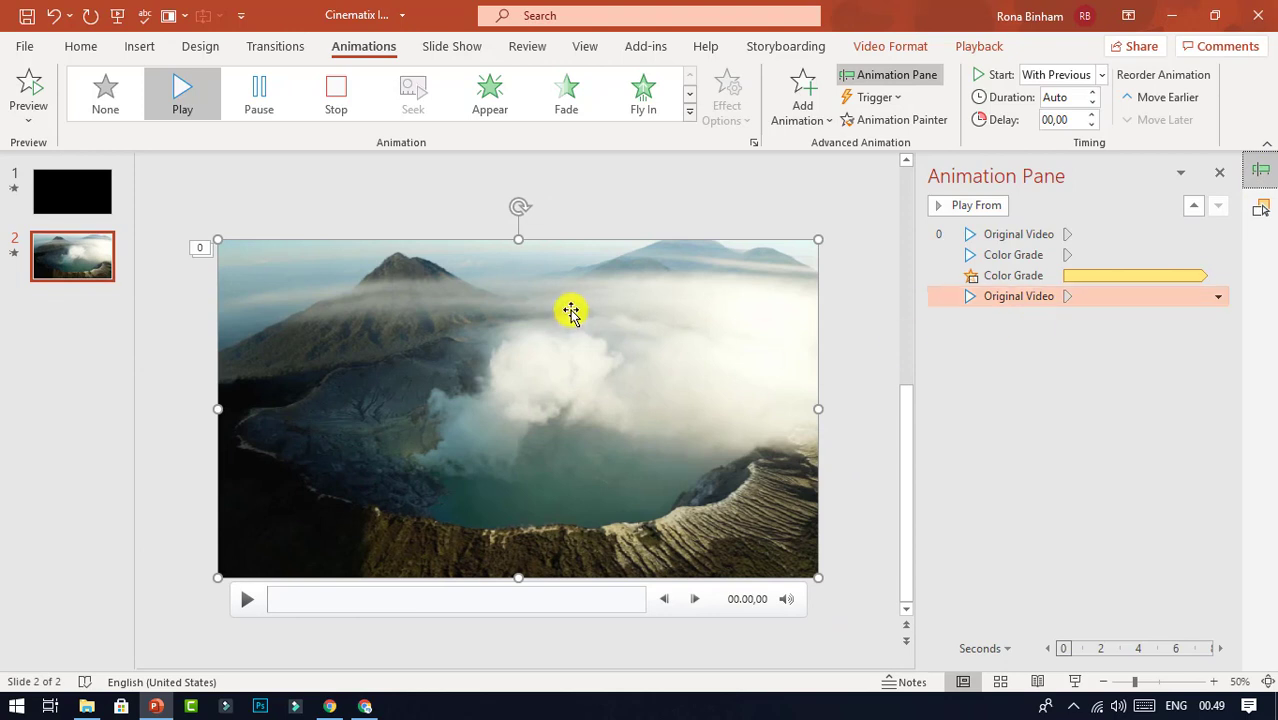
Step: Add a Fade exit to the top video, starting With Previous after a 3-second delay
left_click(812, 124)
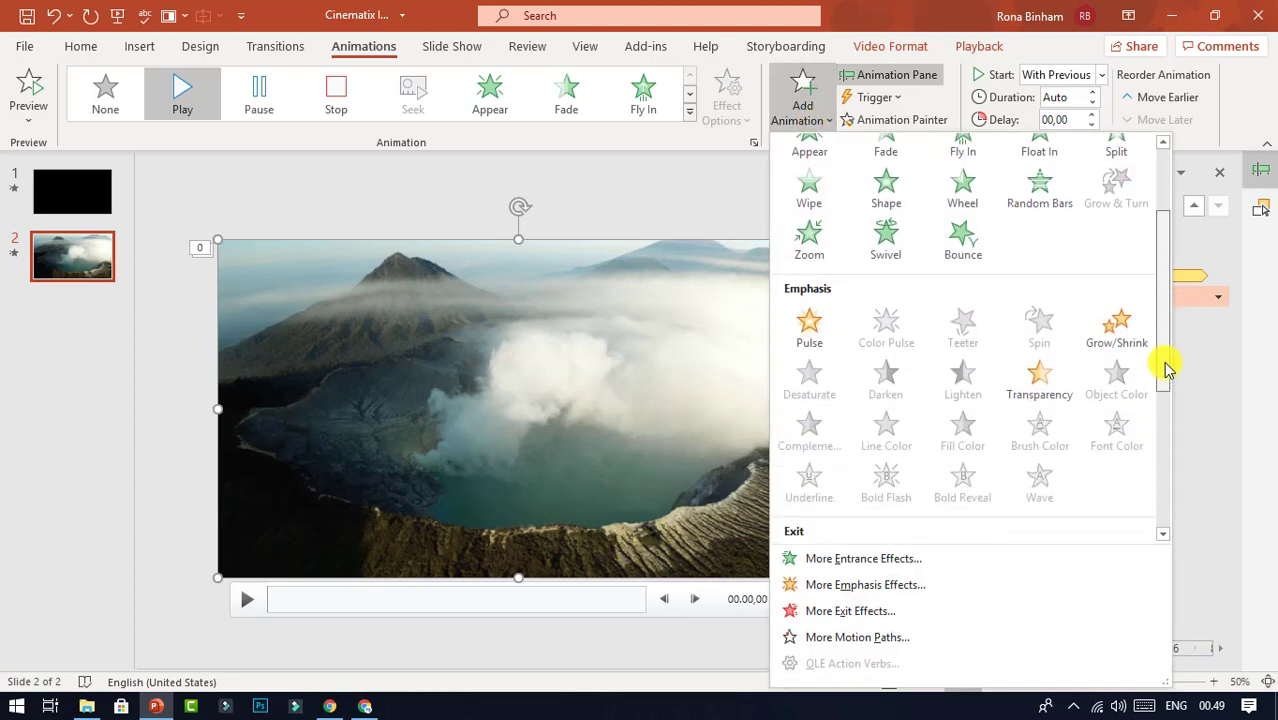
left_click_drag(1163, 303, 1157, 447)
left_click(897, 401)
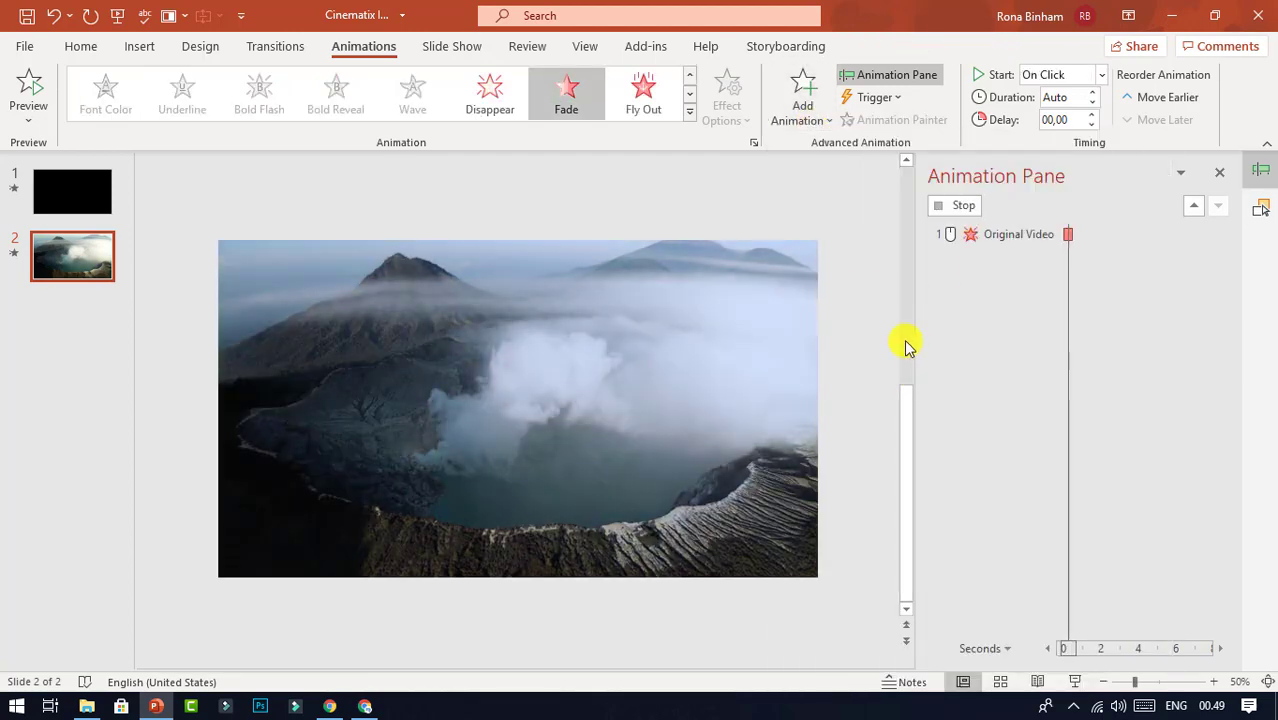
left_click(1103, 78)
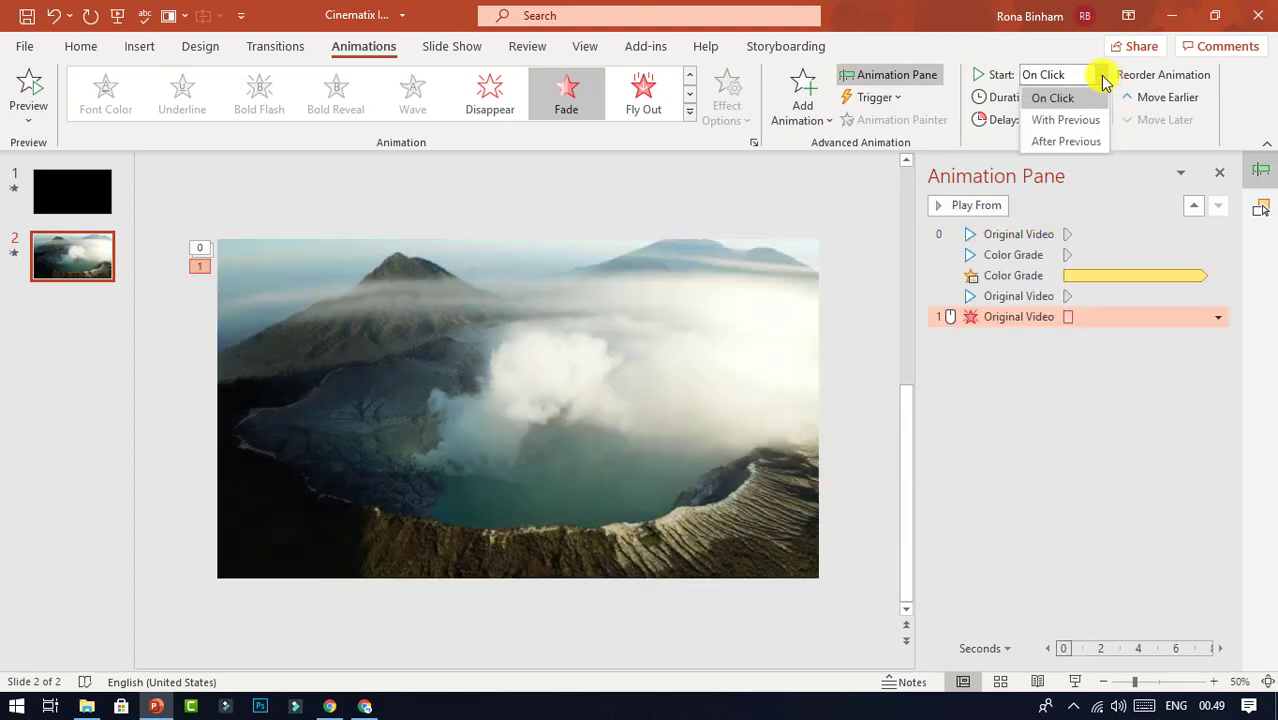
left_click(1084, 118)
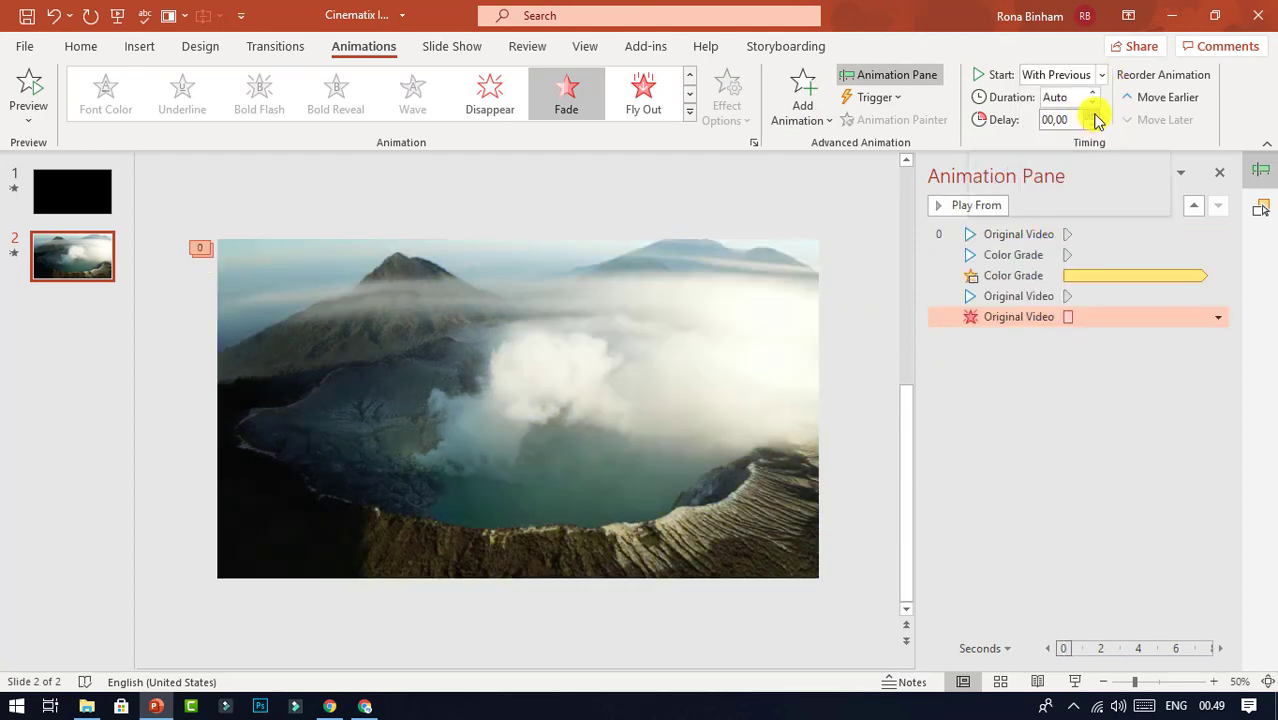
left_click(1093, 114)
left_click(1093, 114)
left_click(1094, 114)
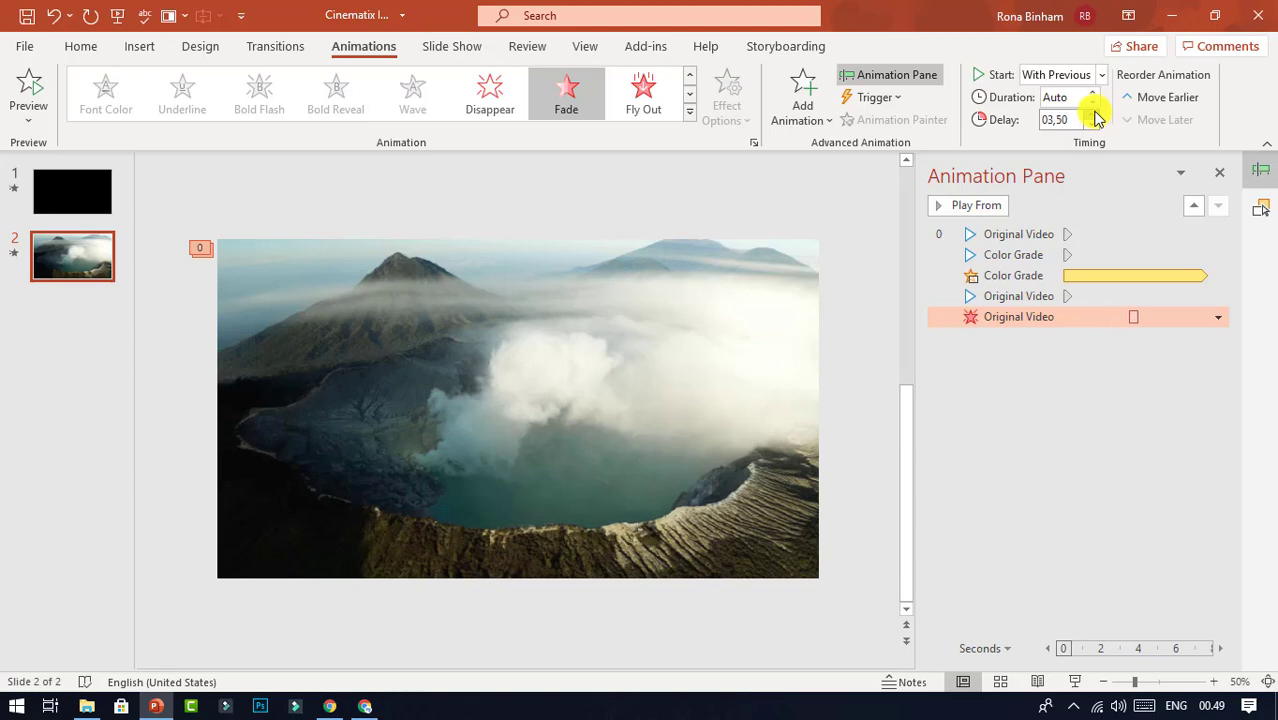
left_click(1094, 124)
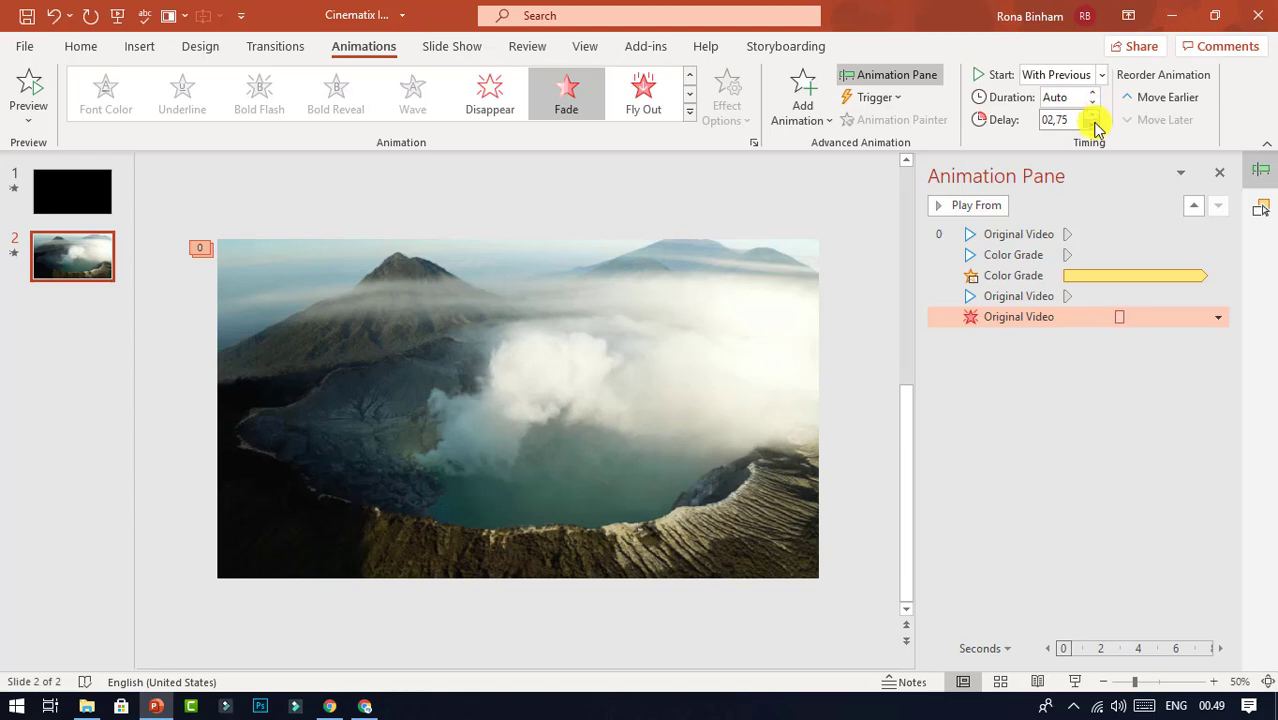
left_click(1094, 116)
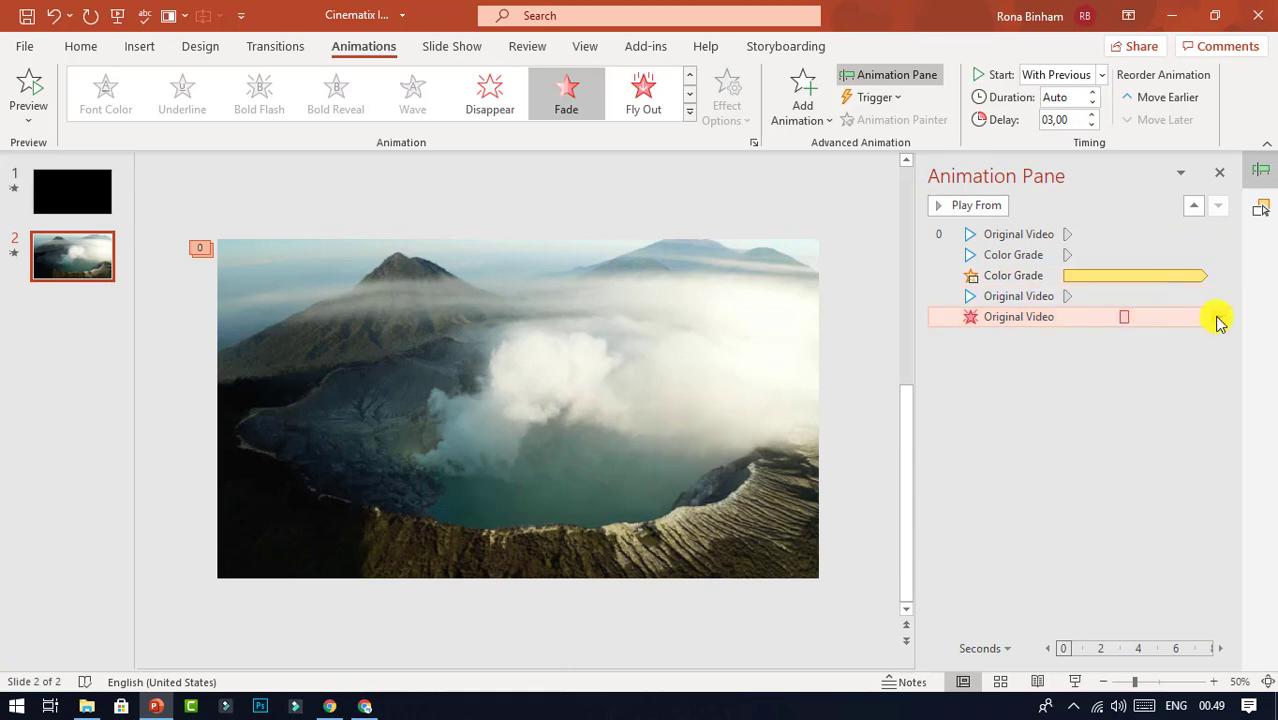
Step: Set the fade's duration to 2 seconds (Medium) in its timing settings
left_click(1216, 318)
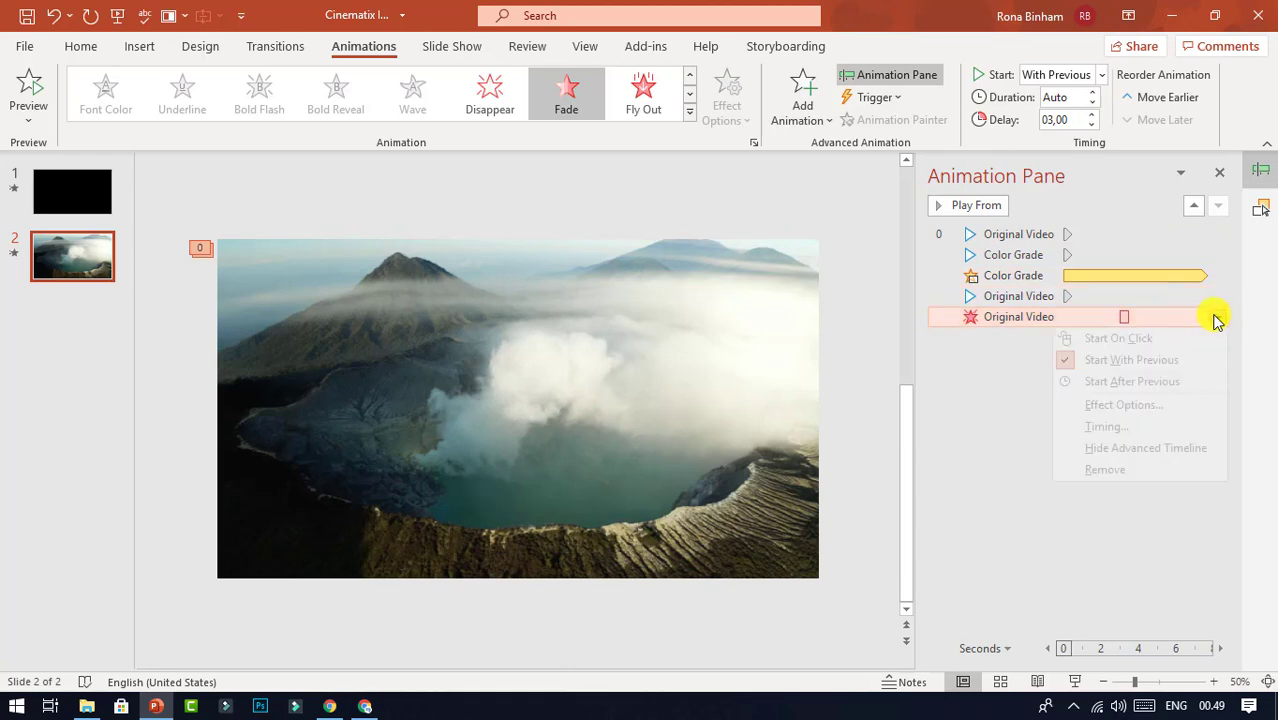
left_click(1141, 405)
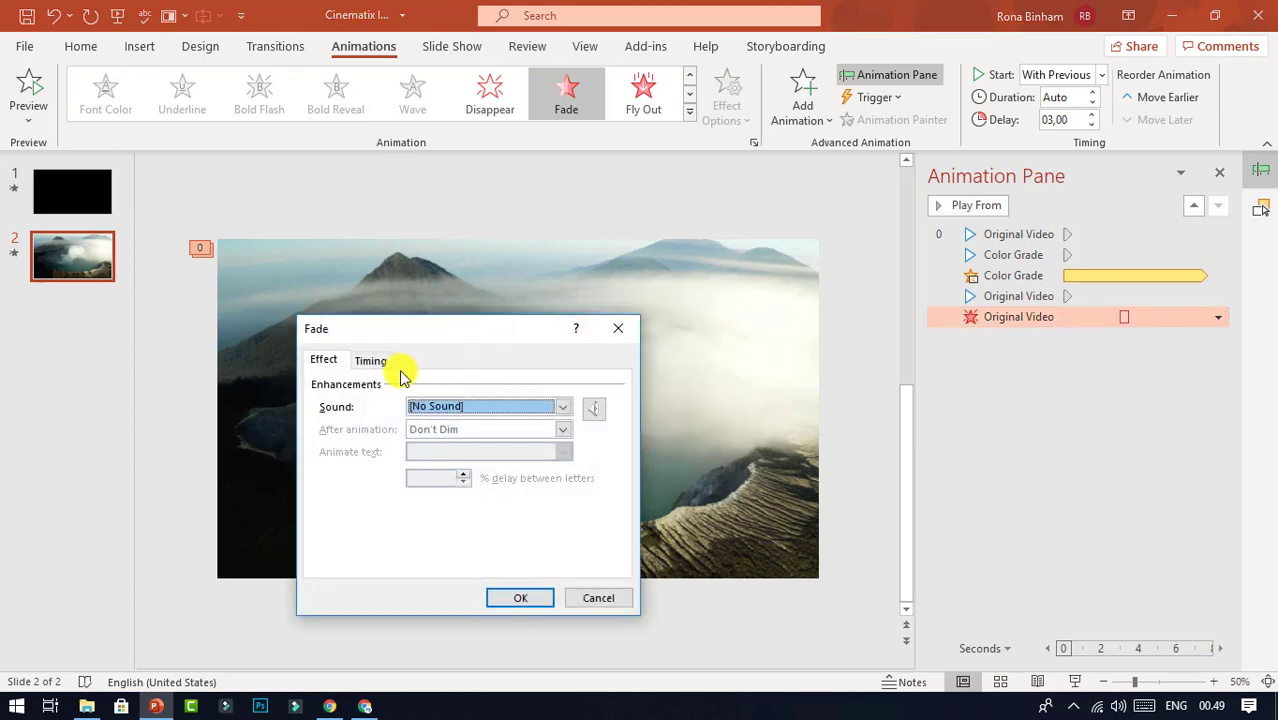
left_click(378, 363)
left_click(518, 434)
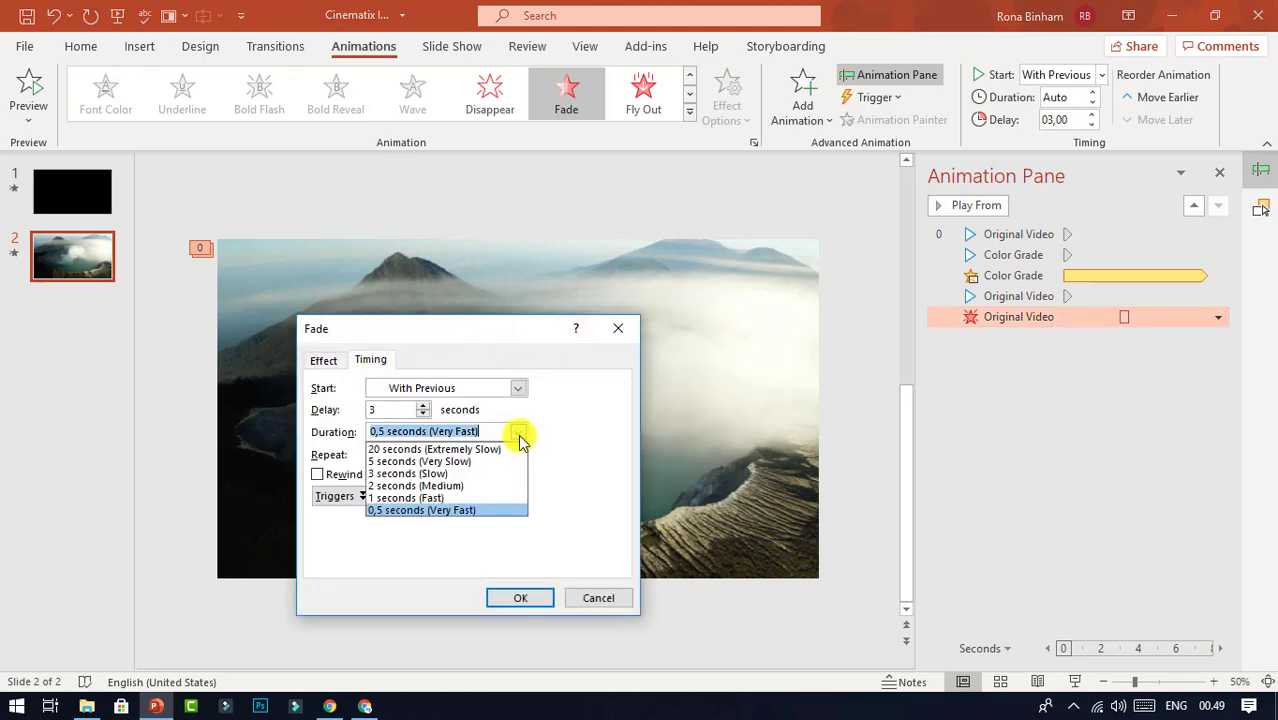
left_click(462, 488)
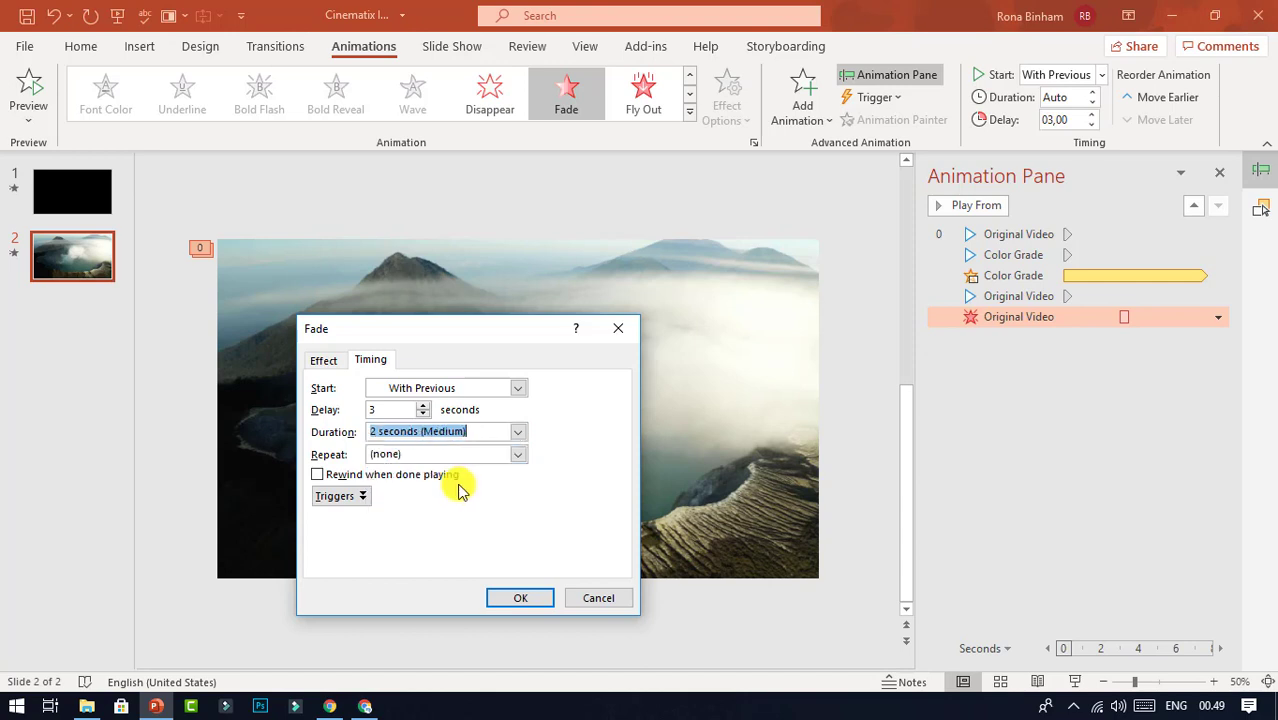
left_click(520, 598)
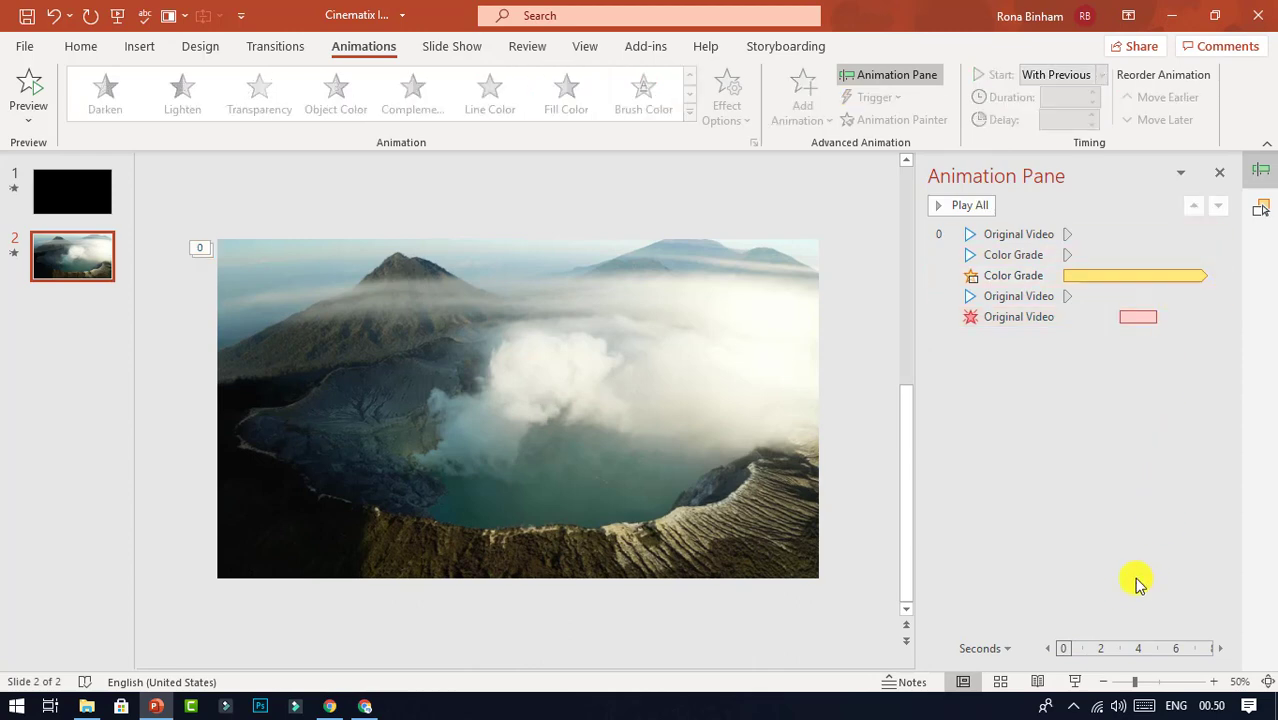
left_click(1083, 673)
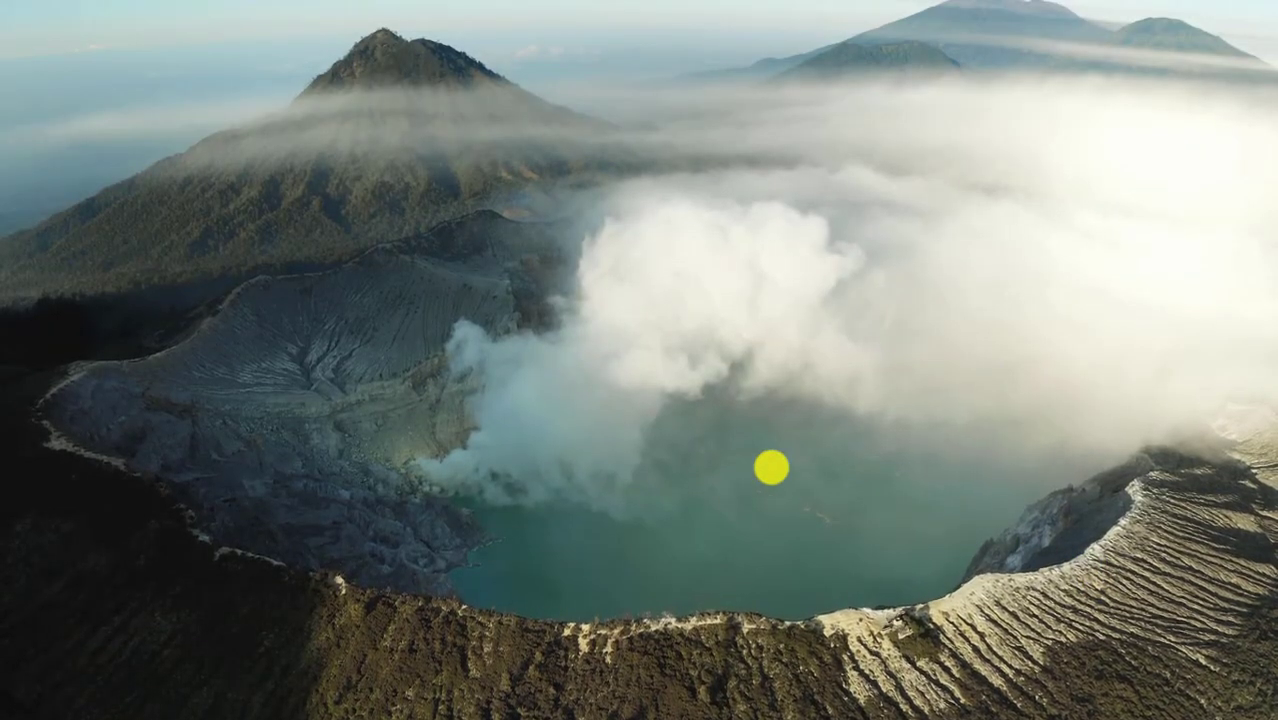
mouse_move(590, 357)
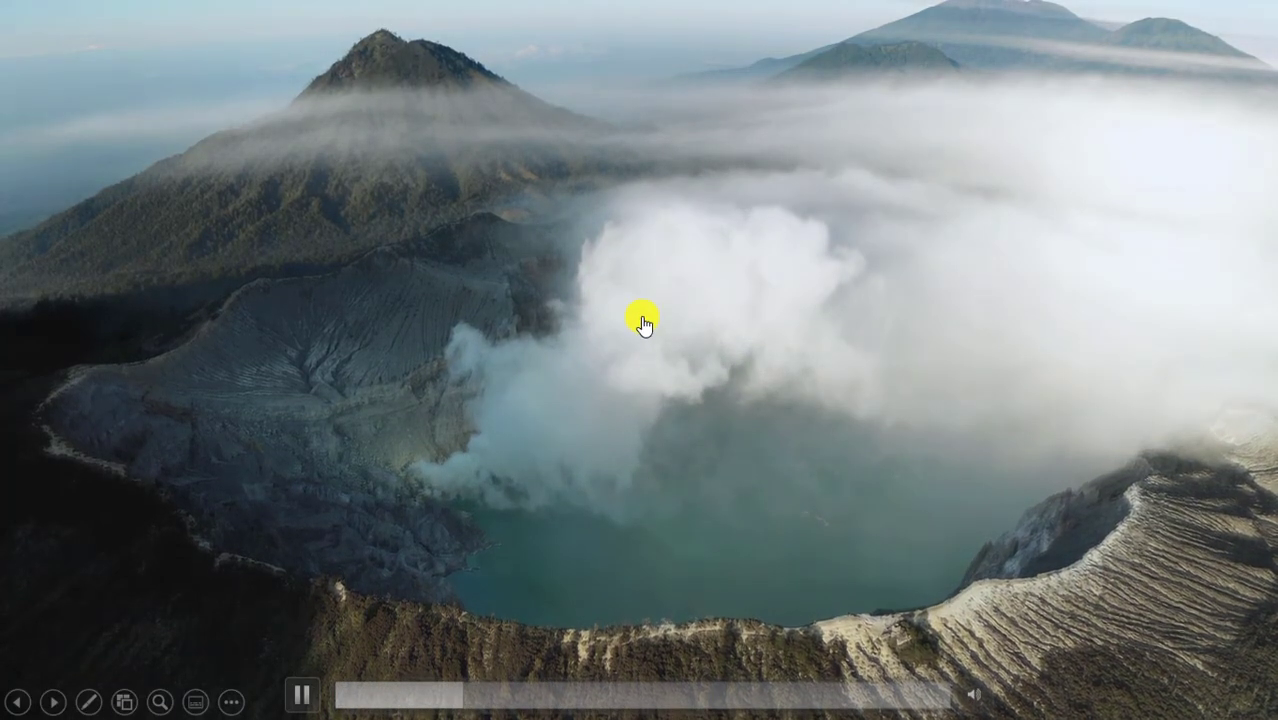
right_click(706, 432)
left_click(770, 673)
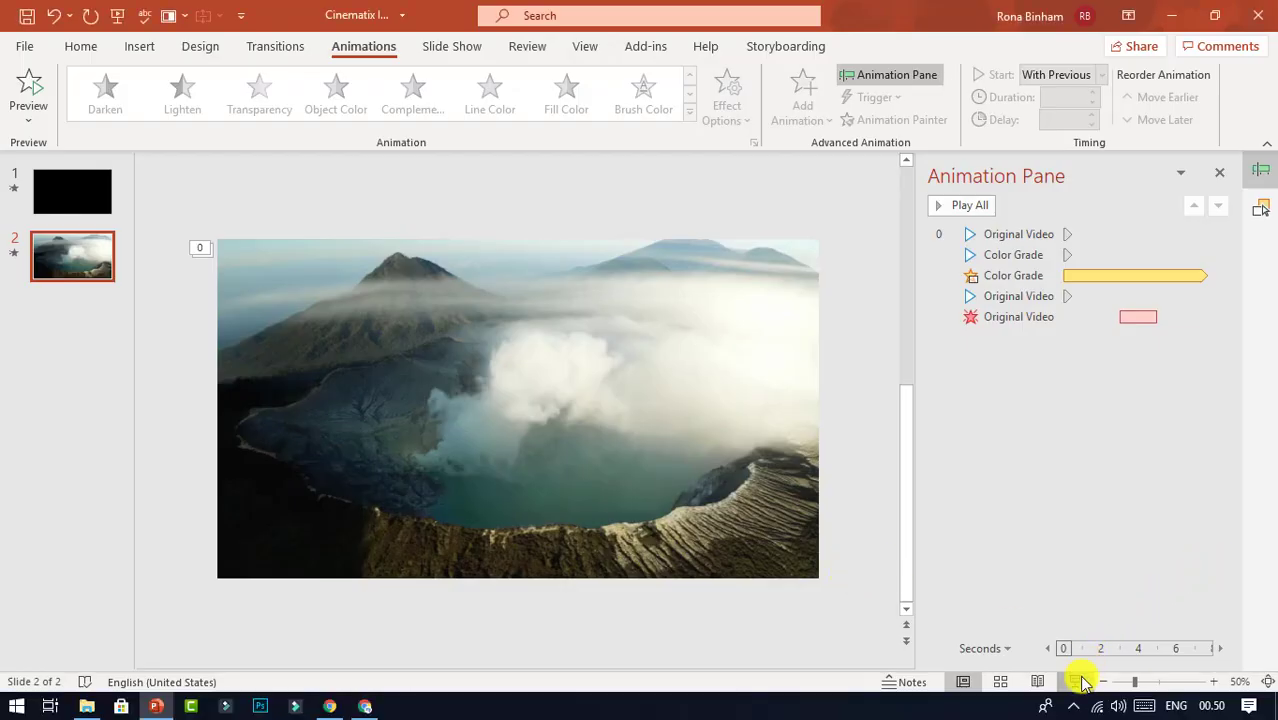
key("shift+F5")
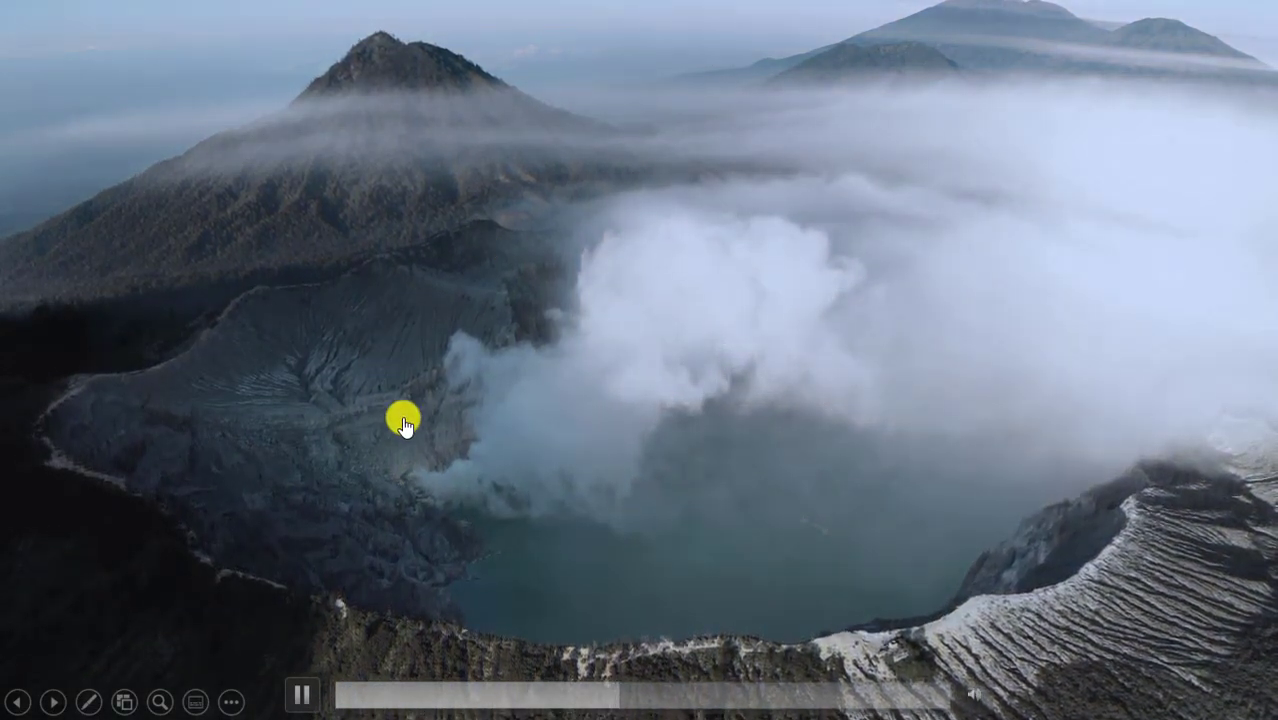
right_click(798, 455)
left_click(895, 438)
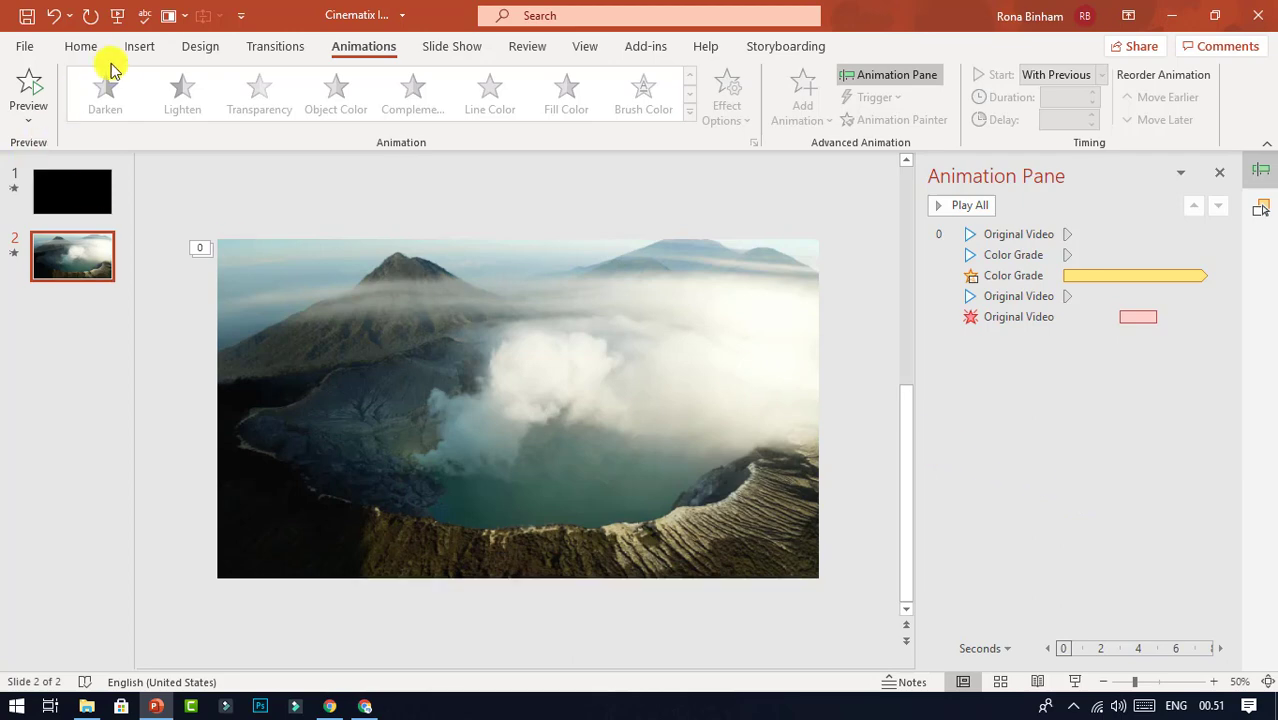
Step: Draw a rectangle bar across the top edge of the volcano video
left_click(140, 50)
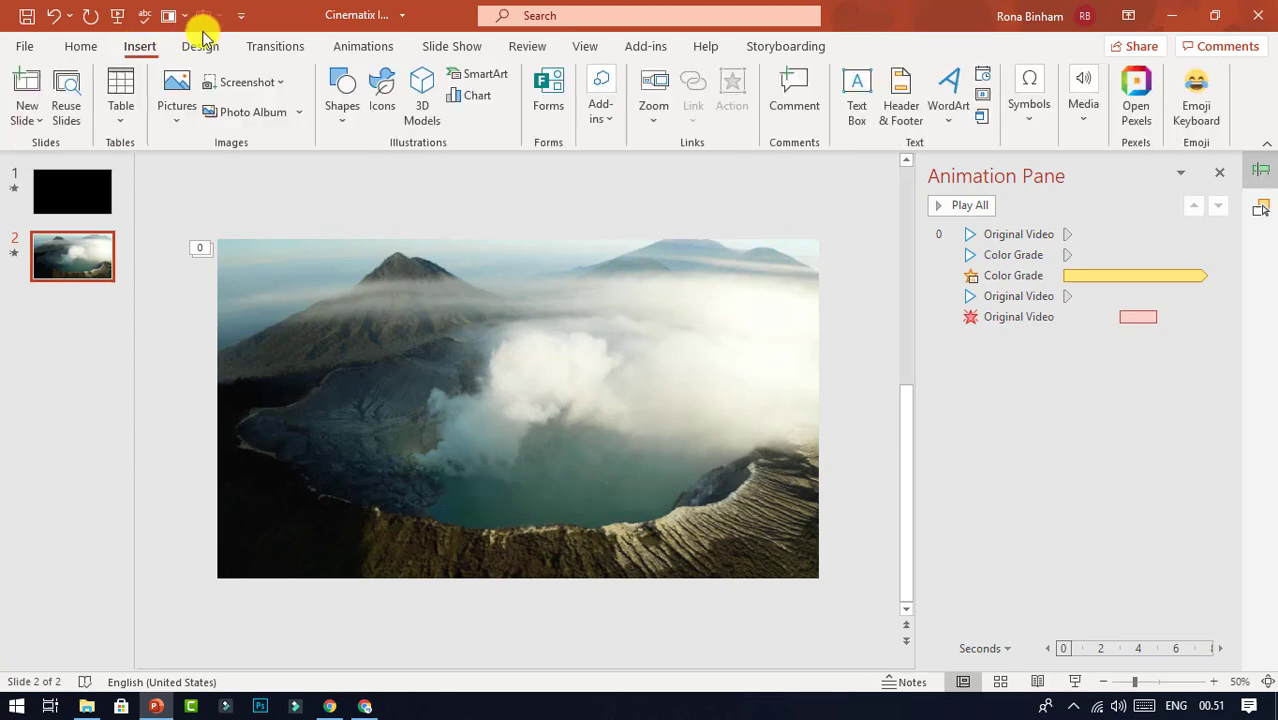
left_click(356, 128)
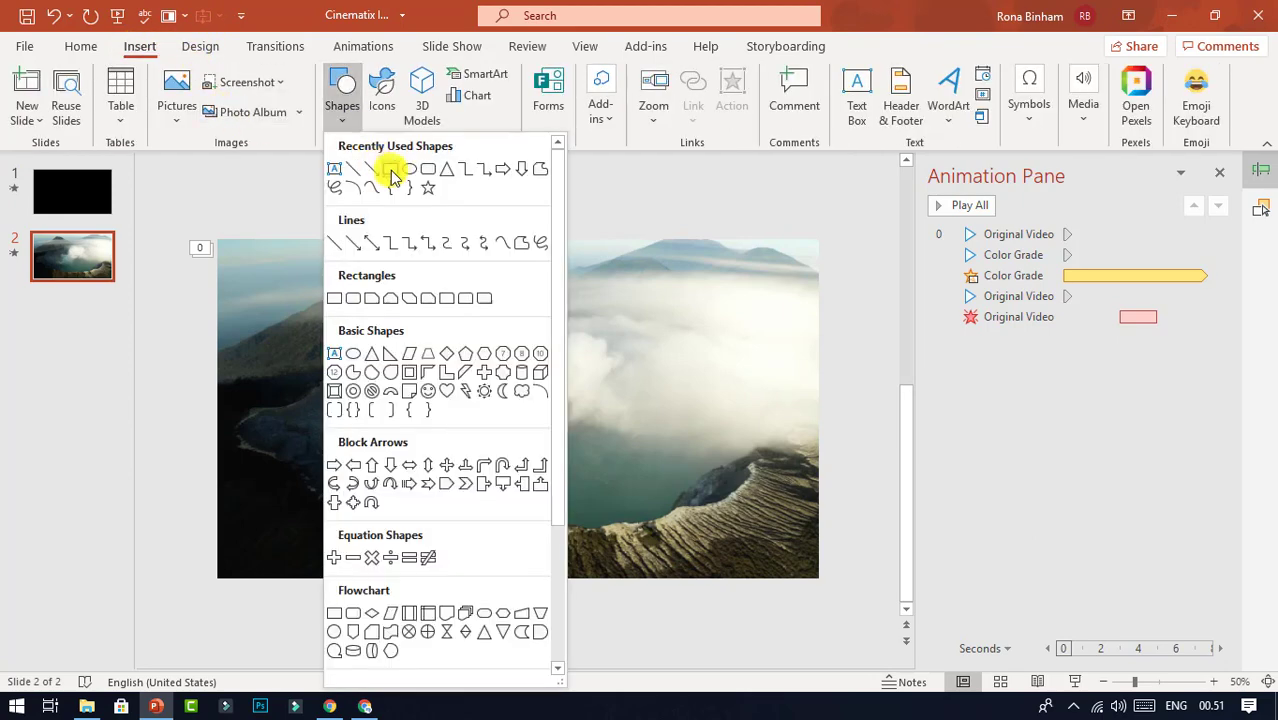
left_click(391, 165)
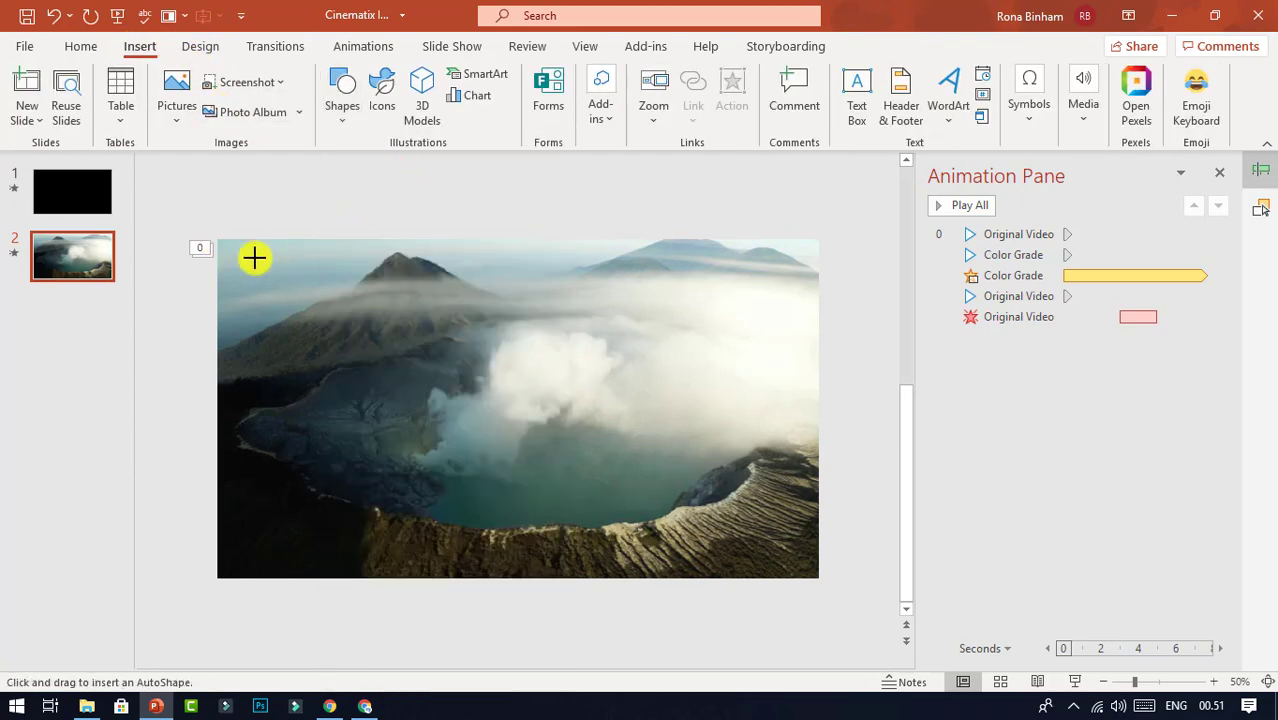
left_click_drag(218, 240, 815, 287)
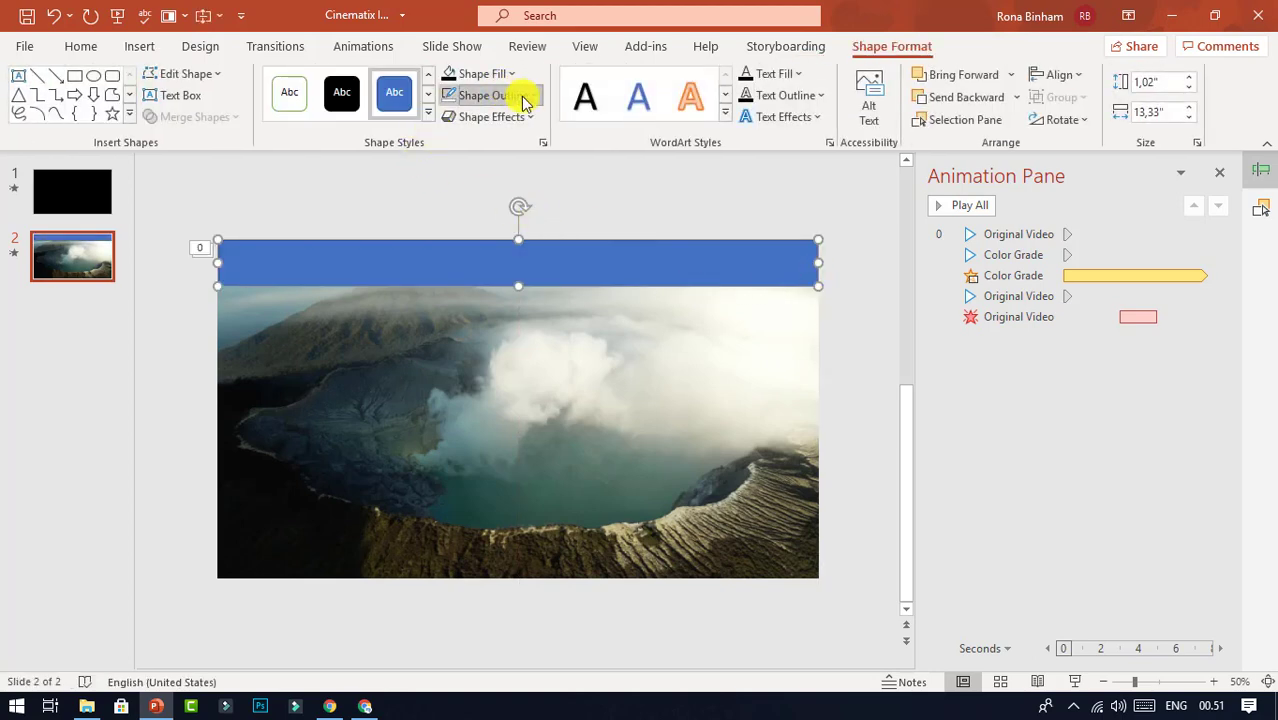
Step: Fill the bar solid black and place a copy along the video's bottom edge
left_click(522, 96)
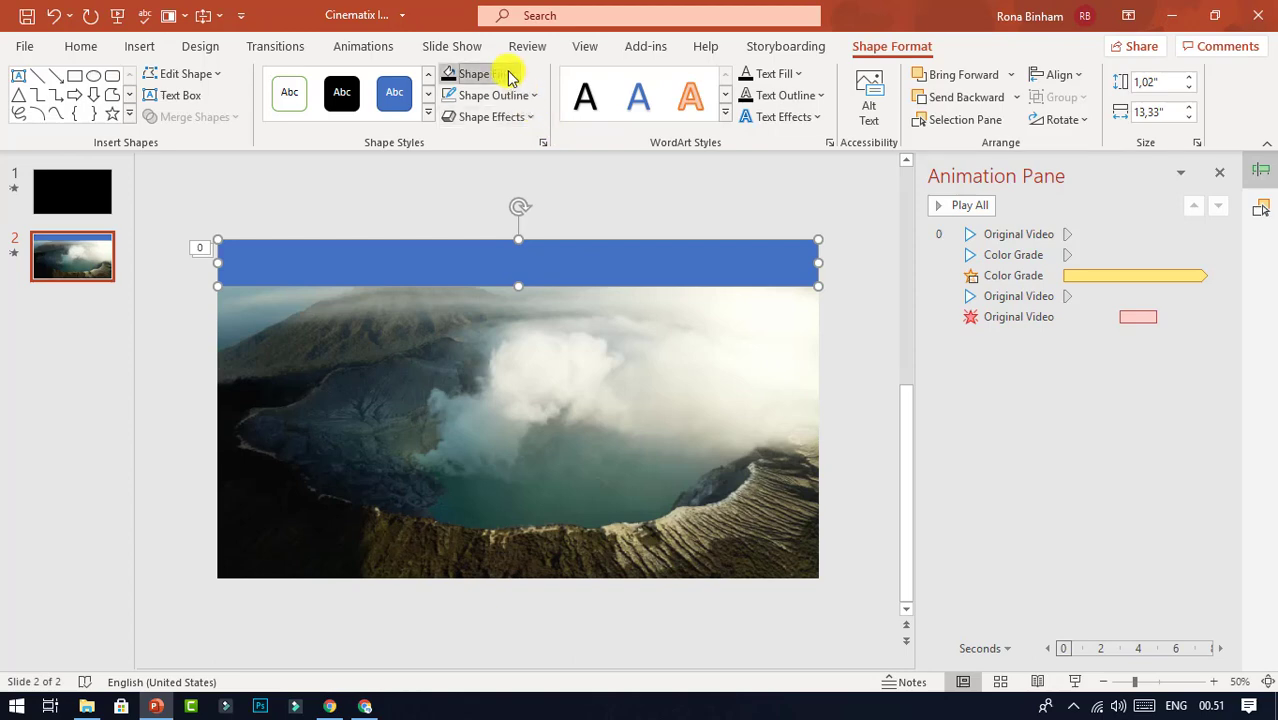
left_click(506, 74)
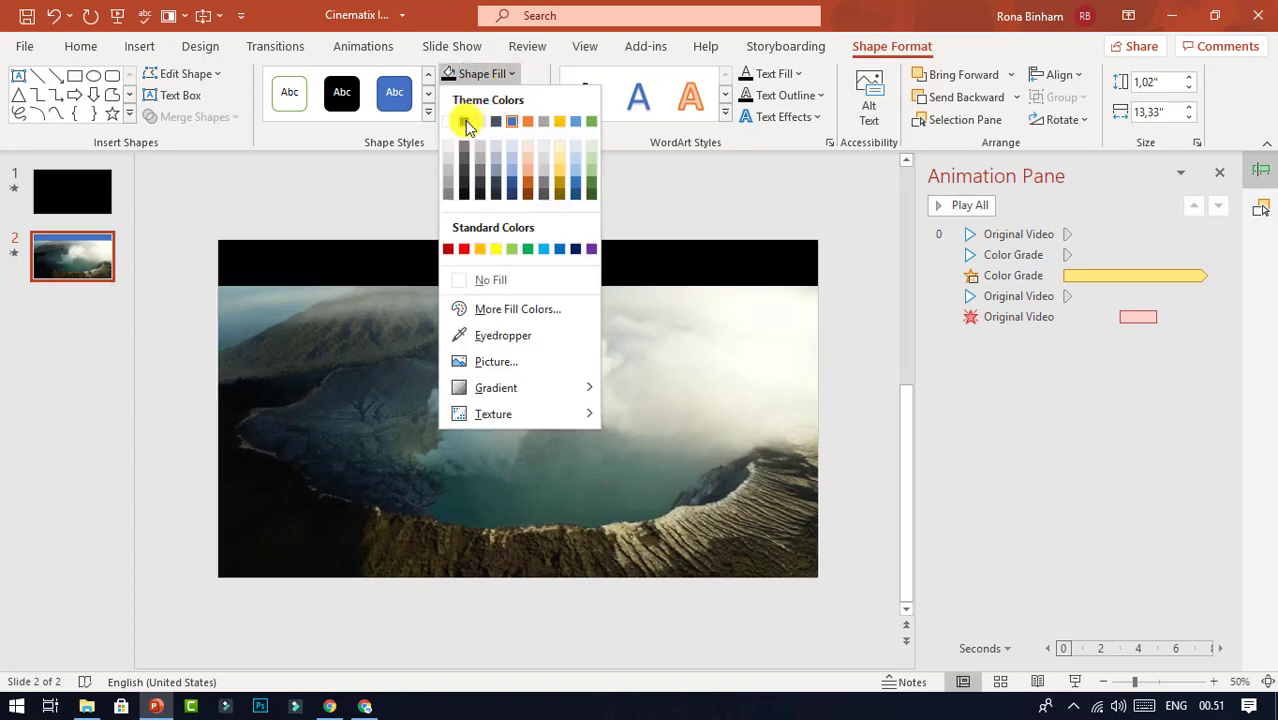
left_click(464, 122)
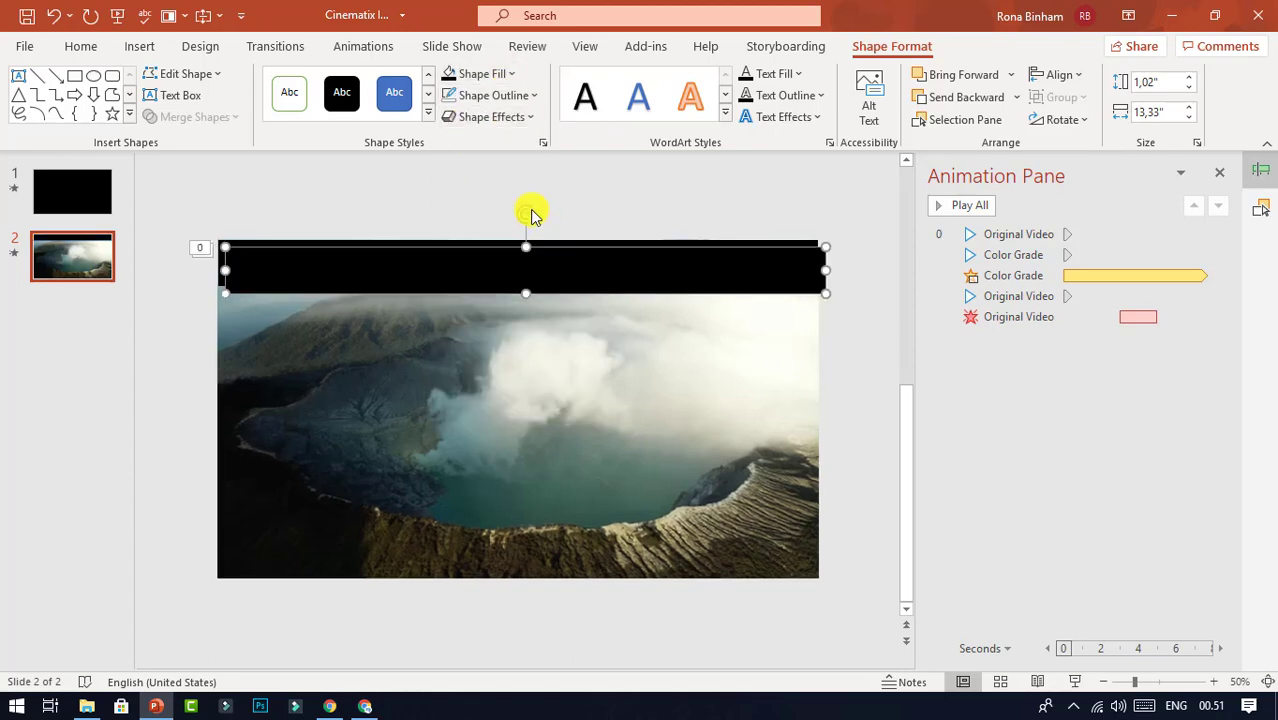
mouse_move(478, 277)
left_mouse_down()
mouse_move(453, 493)
mouse_move(462, 556)
left_mouse_up()
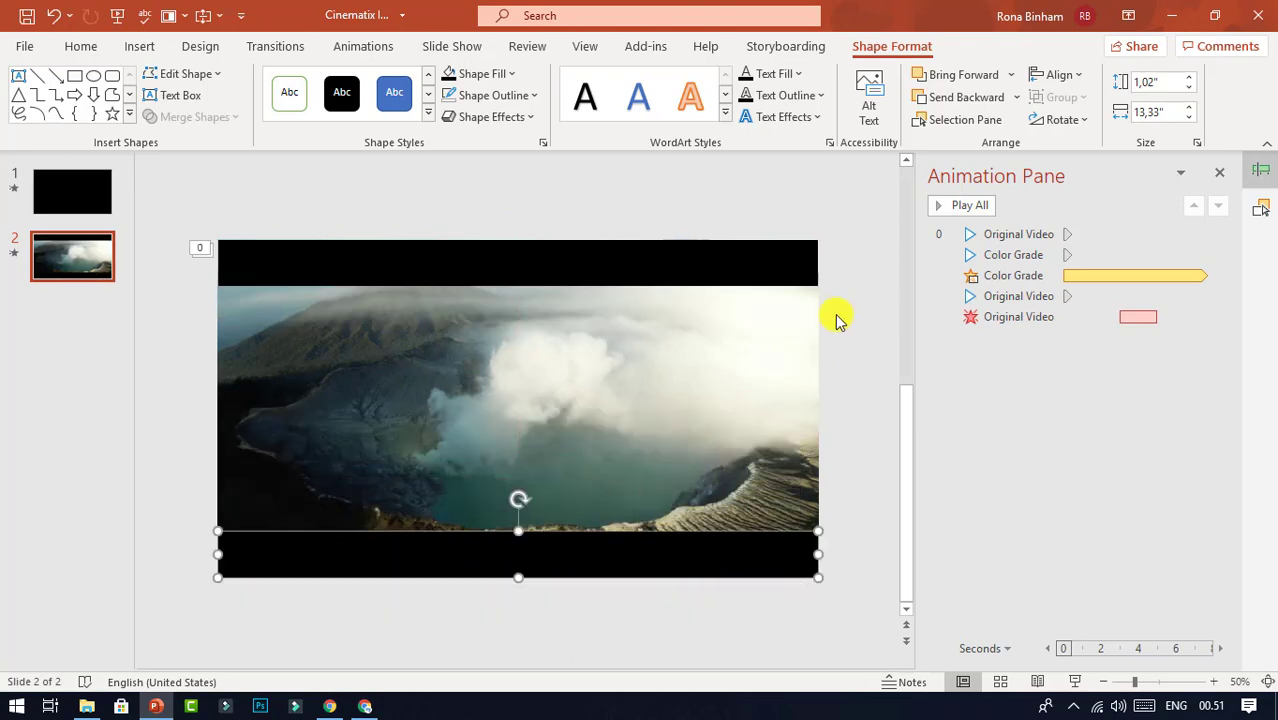
left_click(864, 268)
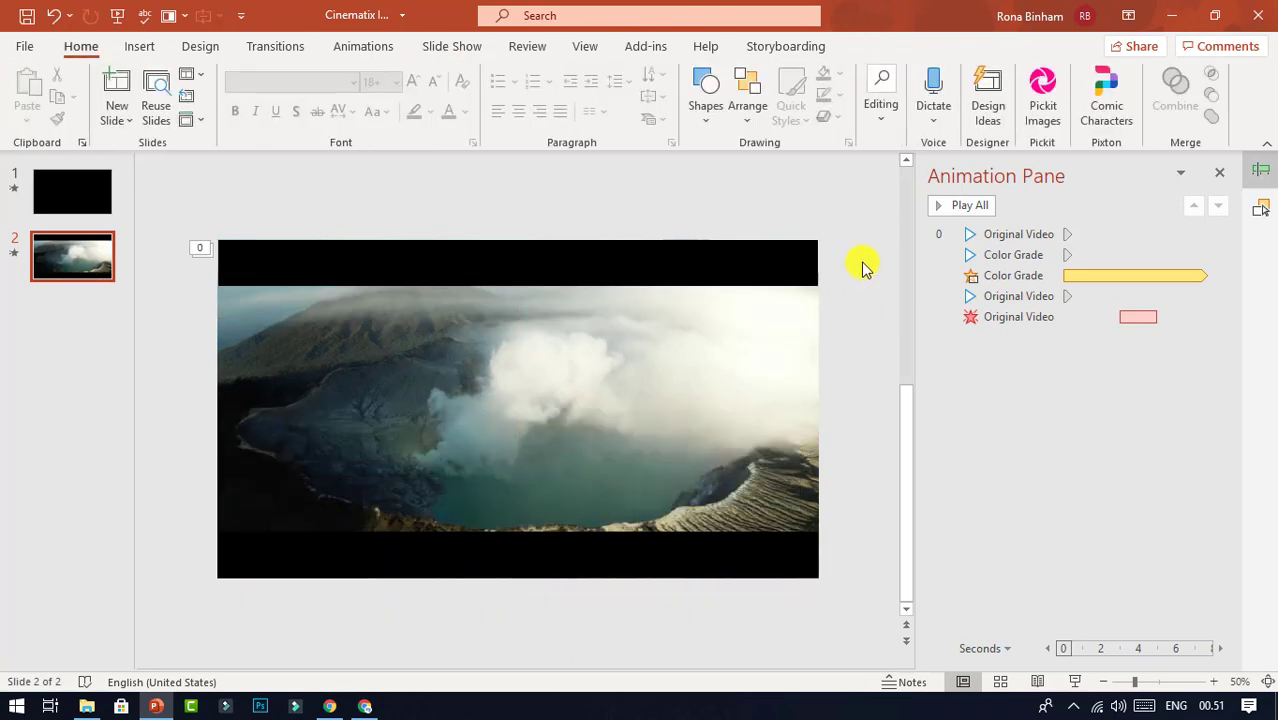
Step: Apply a Fly In animation from the top to the top black bar
left_click(711, 268)
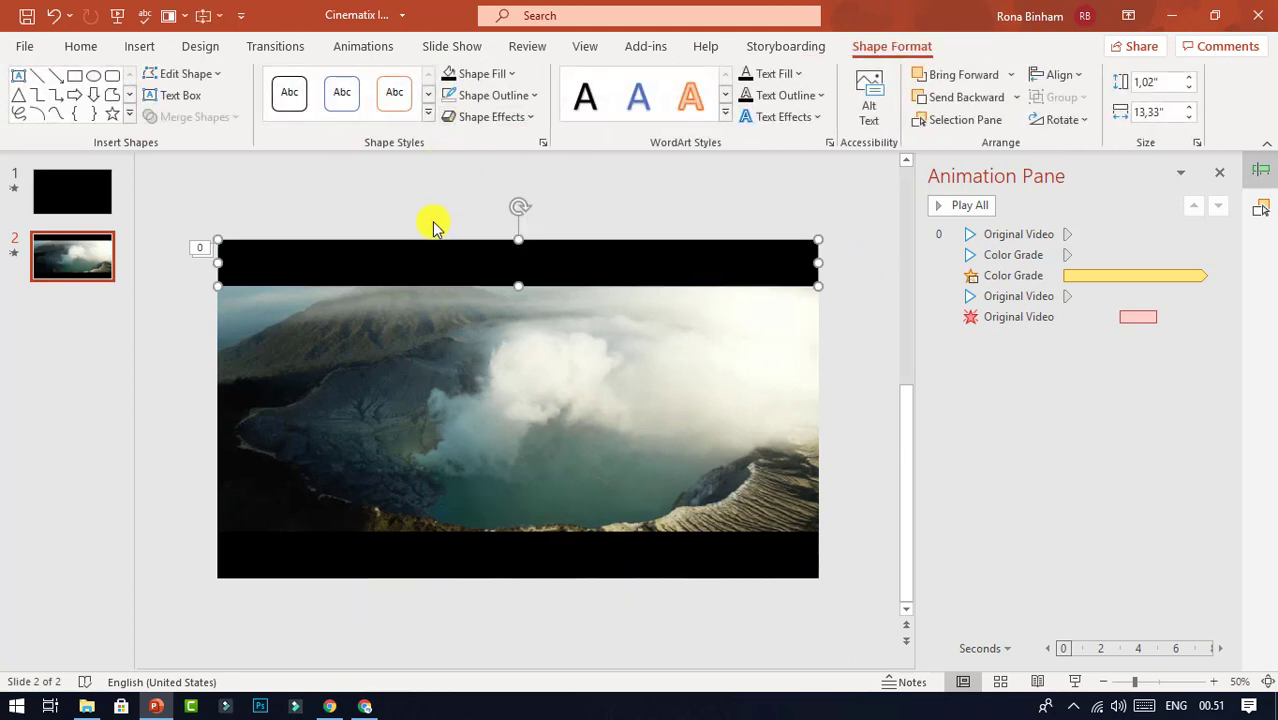
left_click(390, 48)
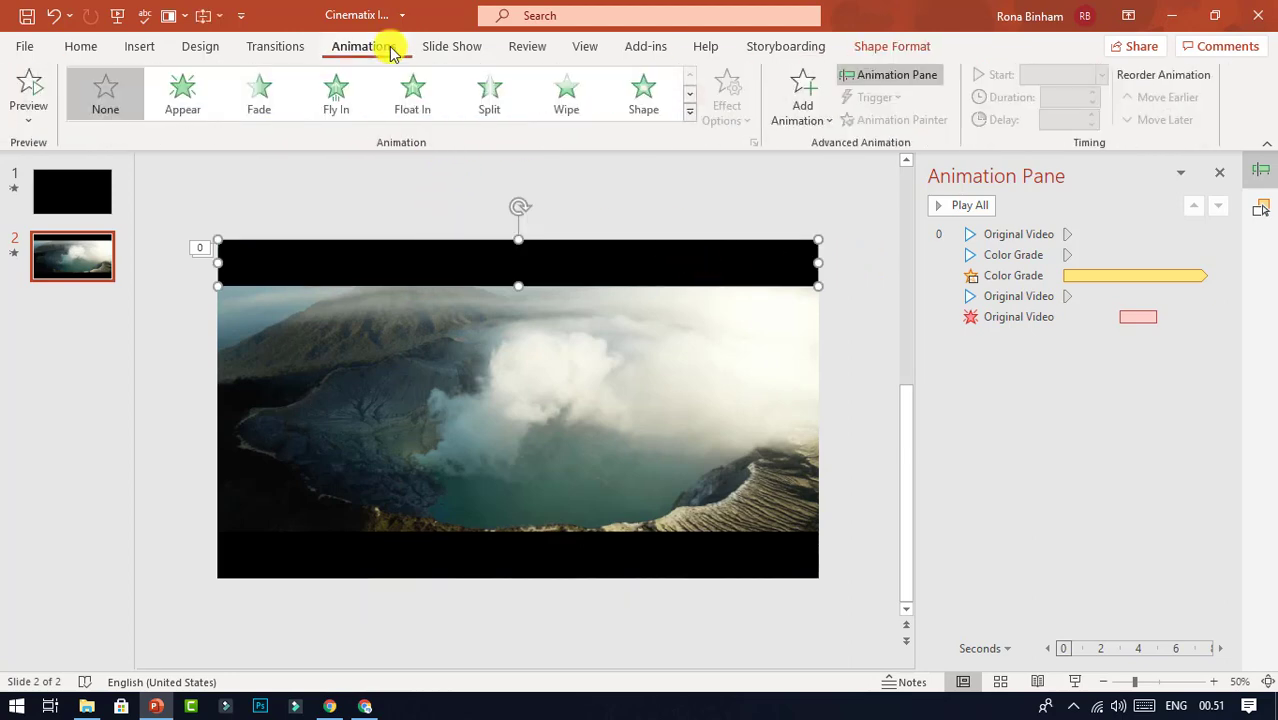
left_click(340, 94)
left_click(745, 120)
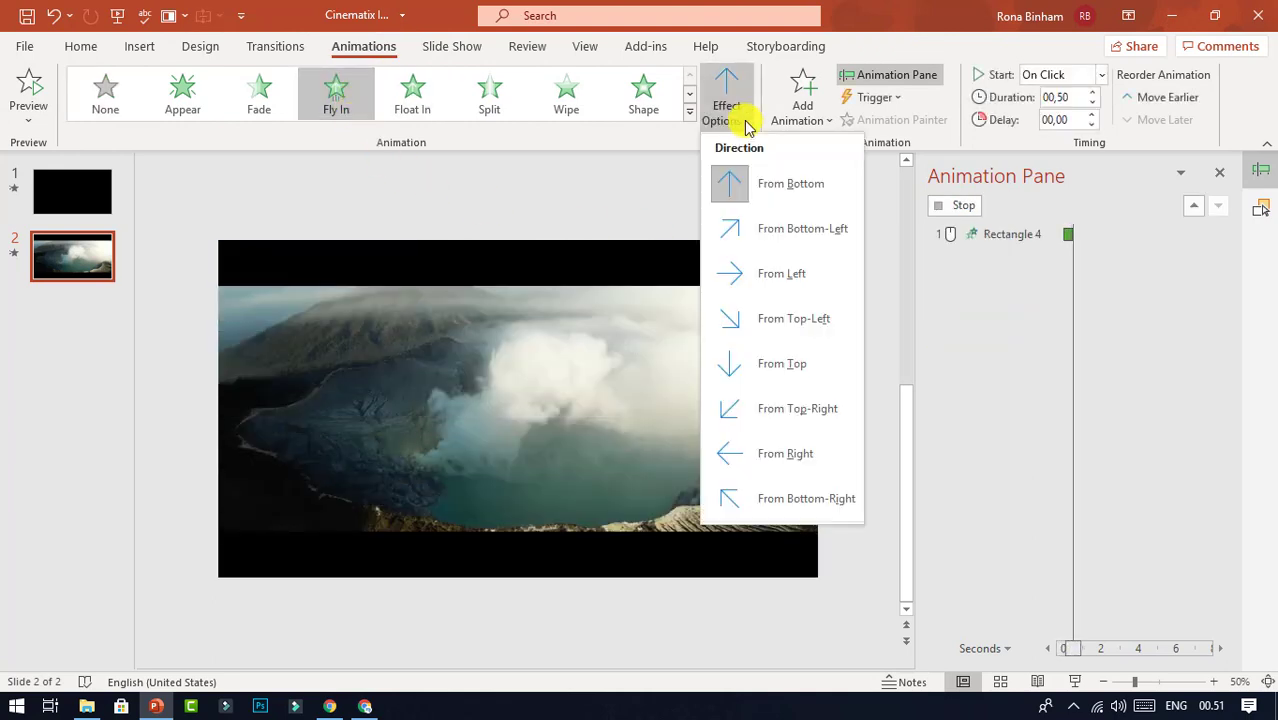
left_click(757, 370)
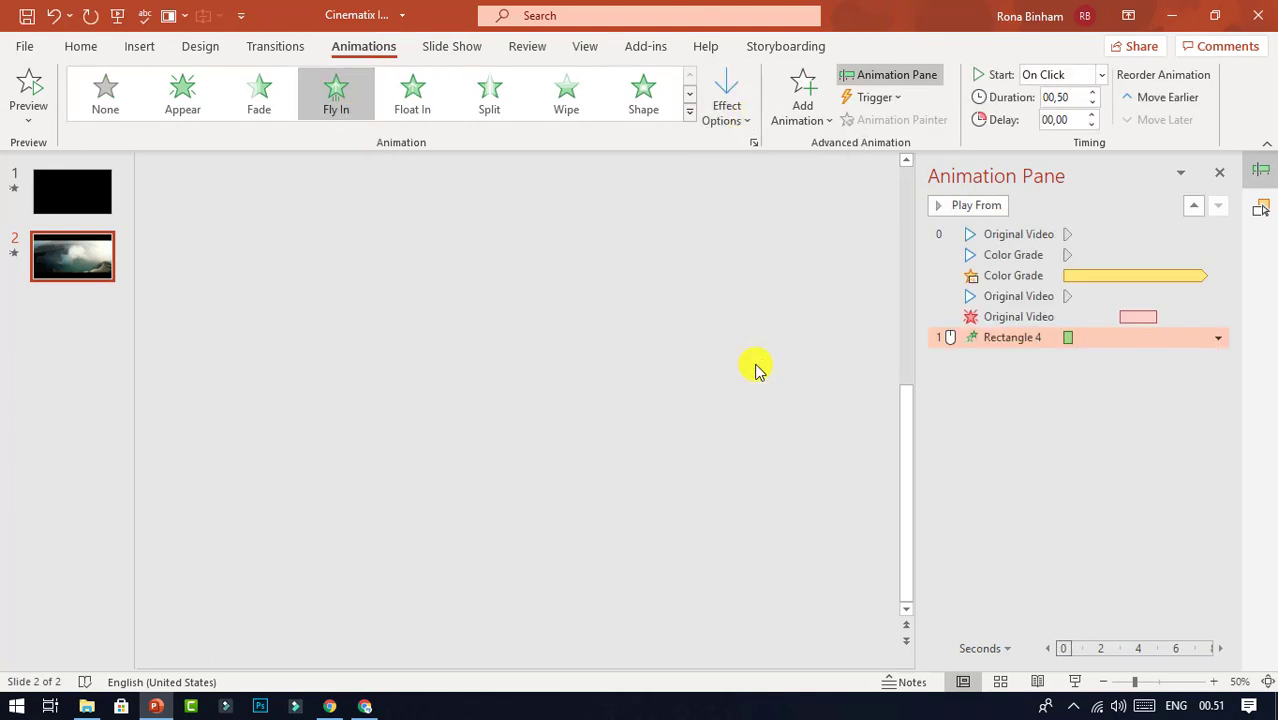
Step: Start the top bar's fly-in With Previous, lasting 1 second, then select the bottom bar
left_click(1100, 75)
left_click(1086, 120)
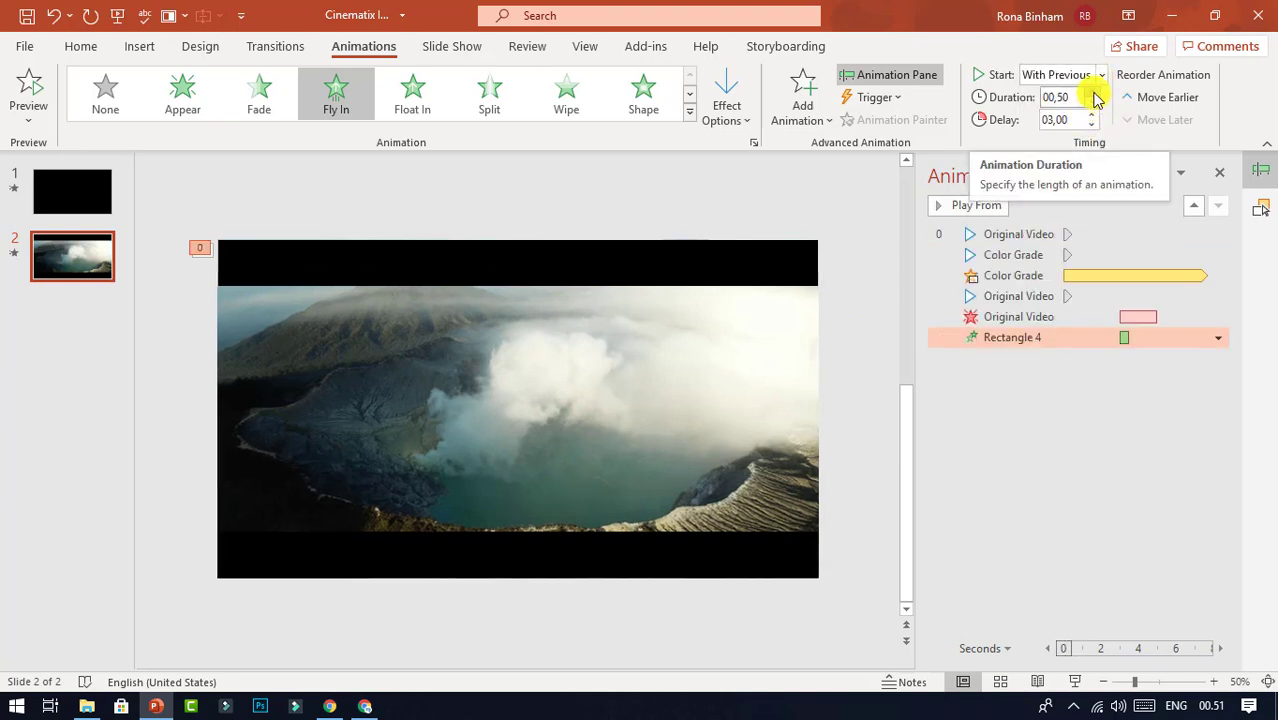
left_click(1094, 92)
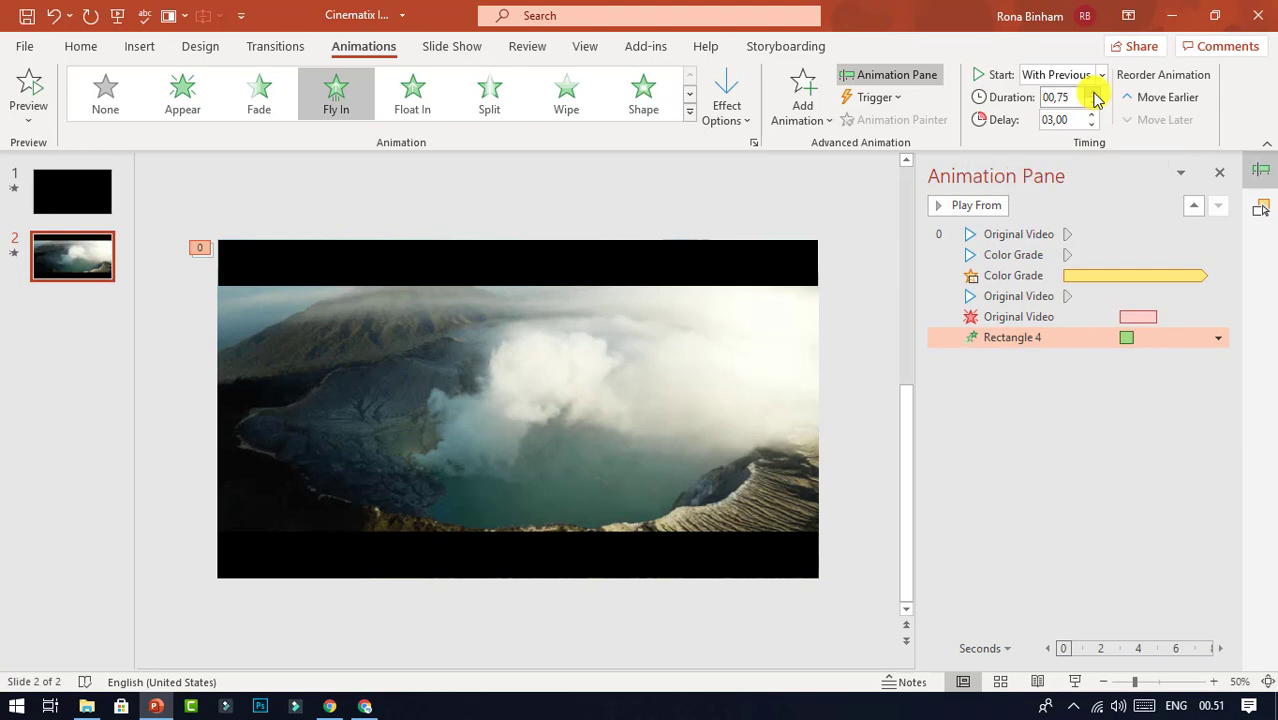
left_click(733, 551)
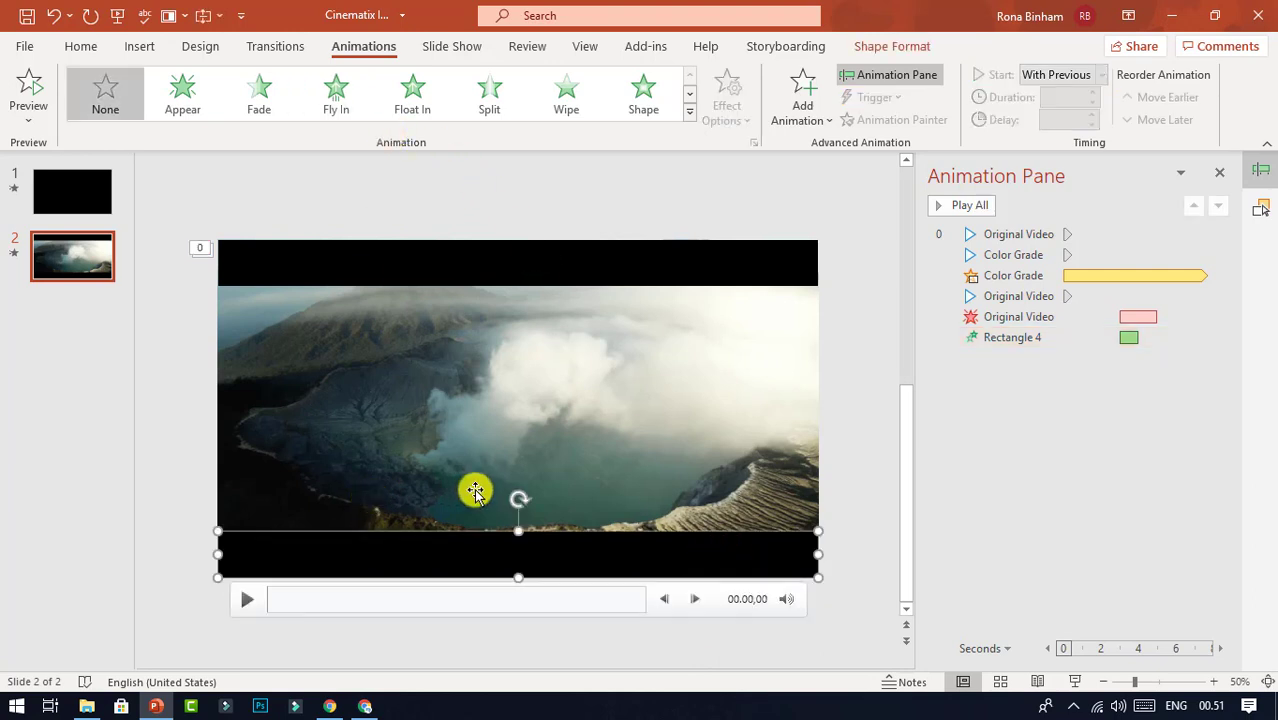
Step: Give the bottom bar a Fly In From Bottom, With Previous, 1-second duration after 3 seconds
left_click(358, 113)
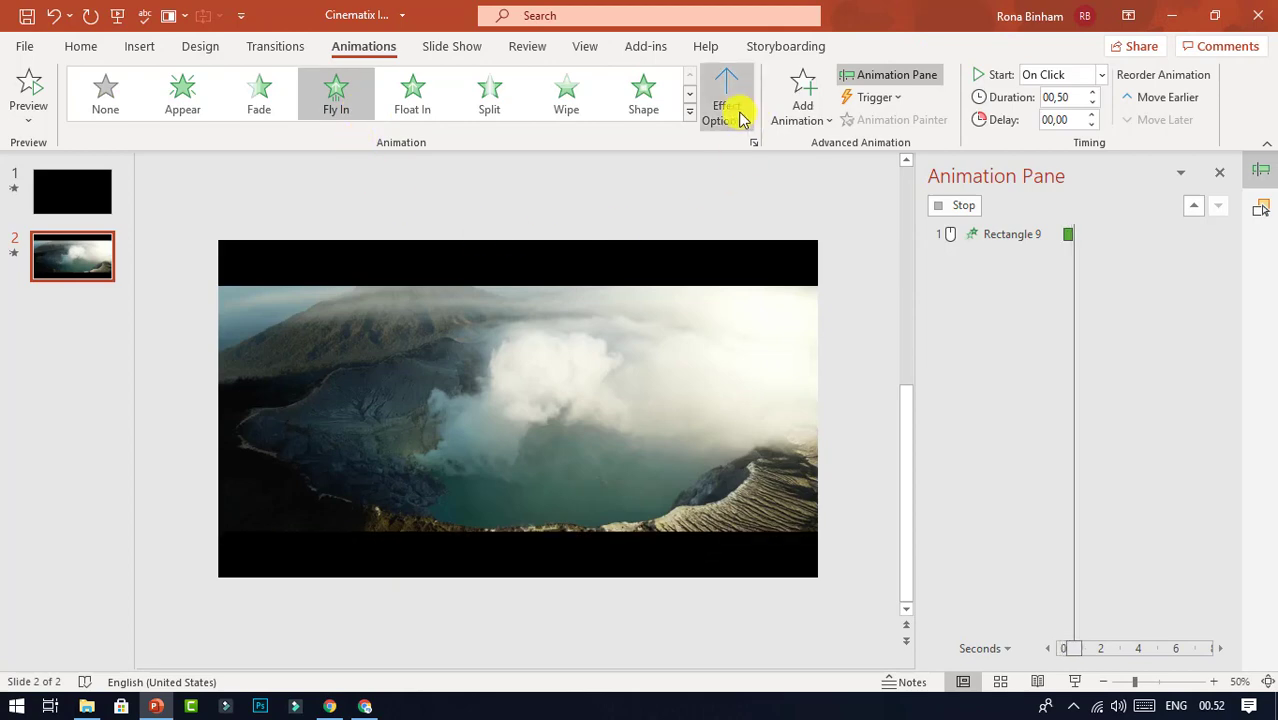
left_click(741, 118)
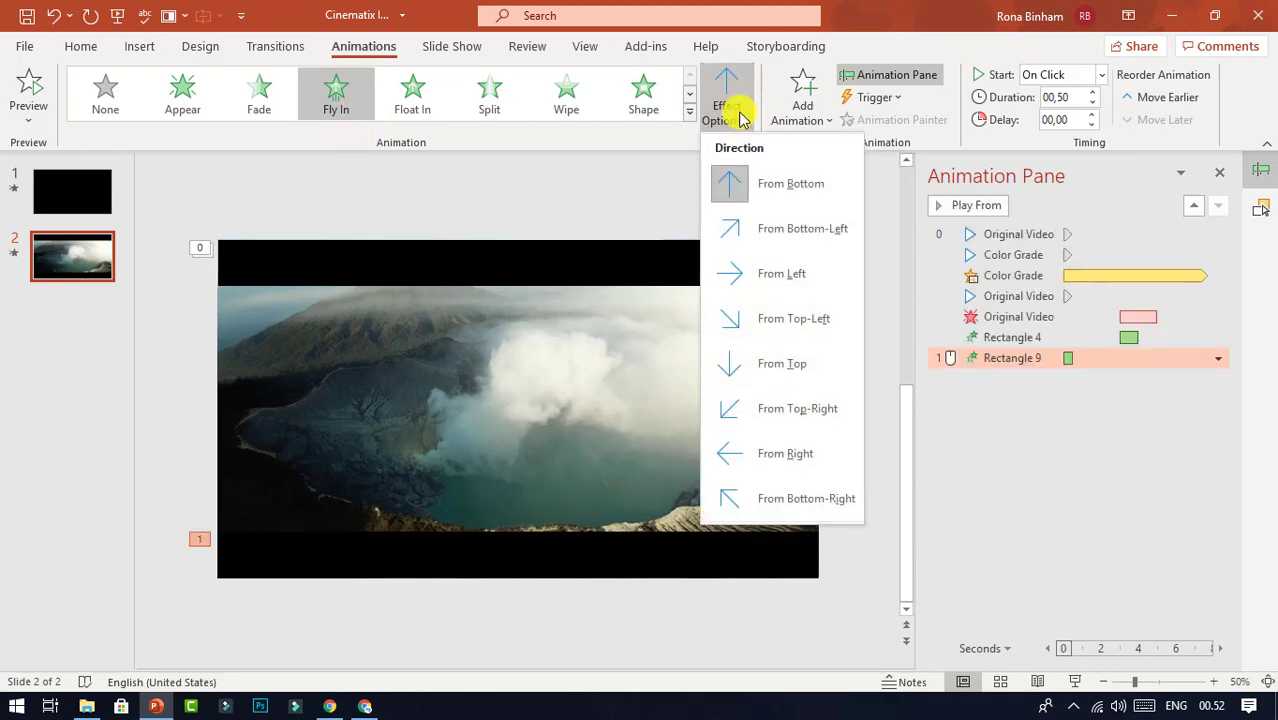
left_click(765, 180)
left_click(1100, 75)
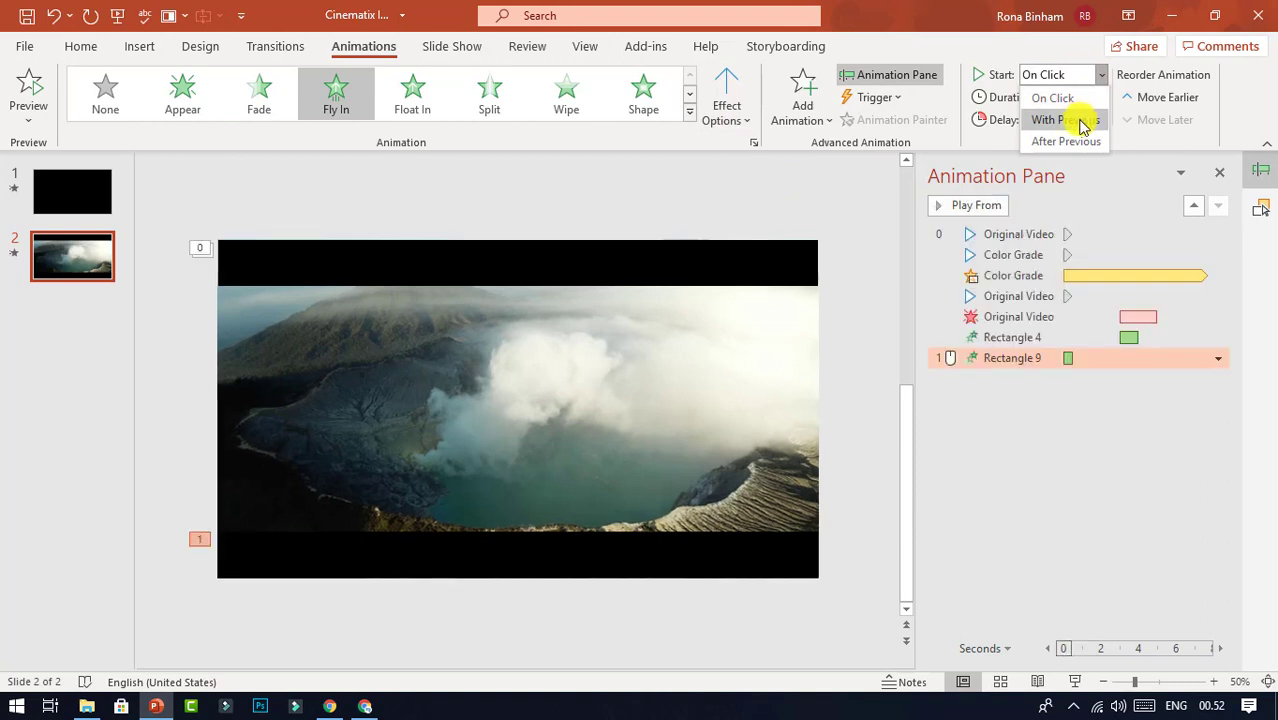
left_click(1080, 121)
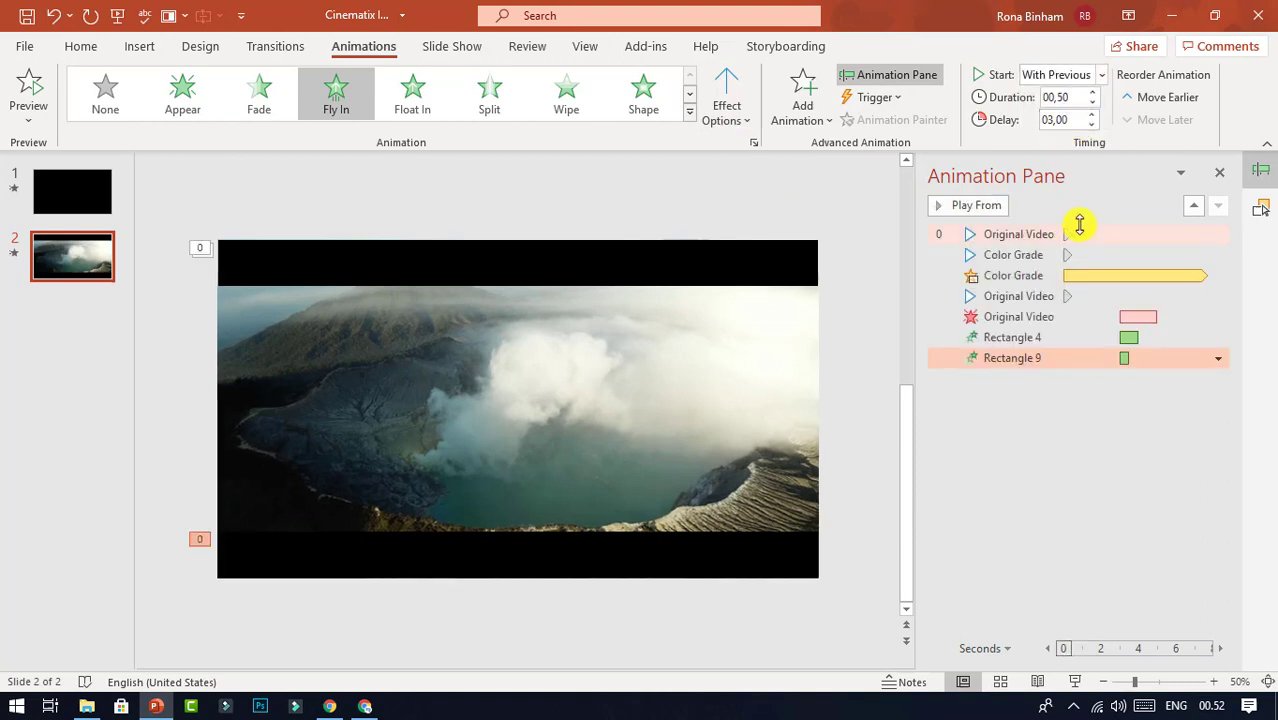
left_click(1091, 92)
left_click(1076, 680)
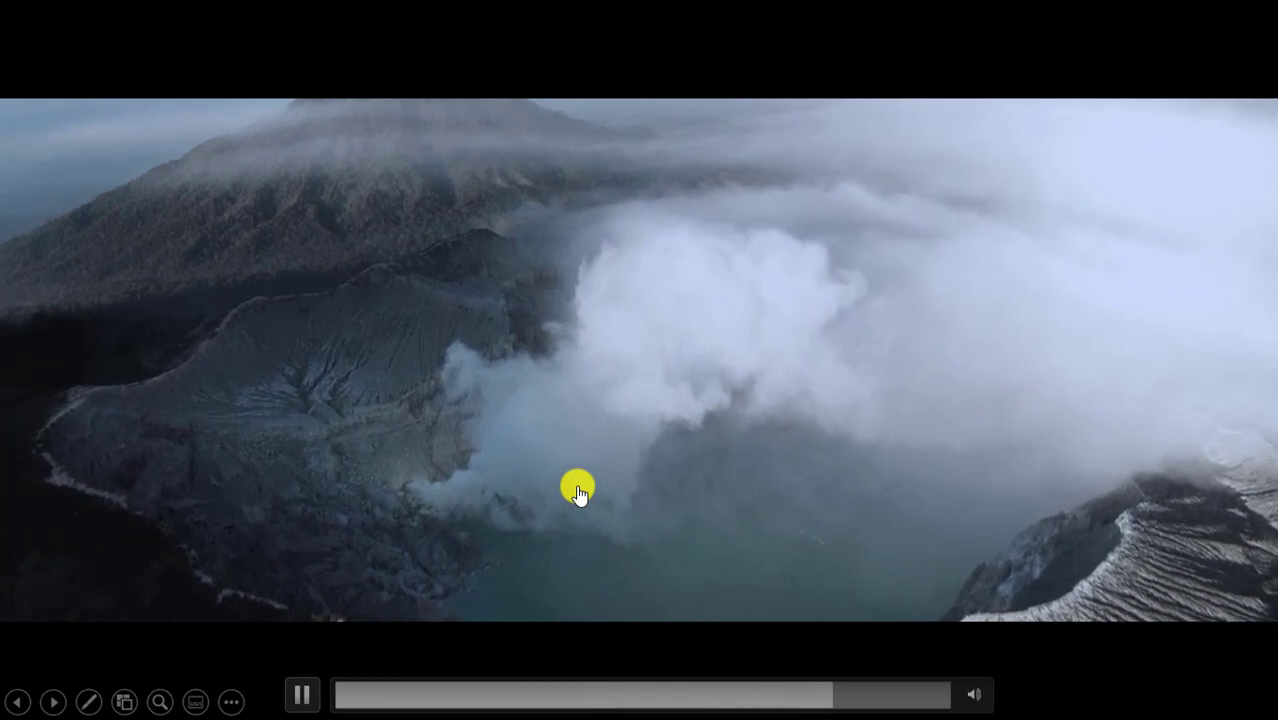
right_click(660, 448)
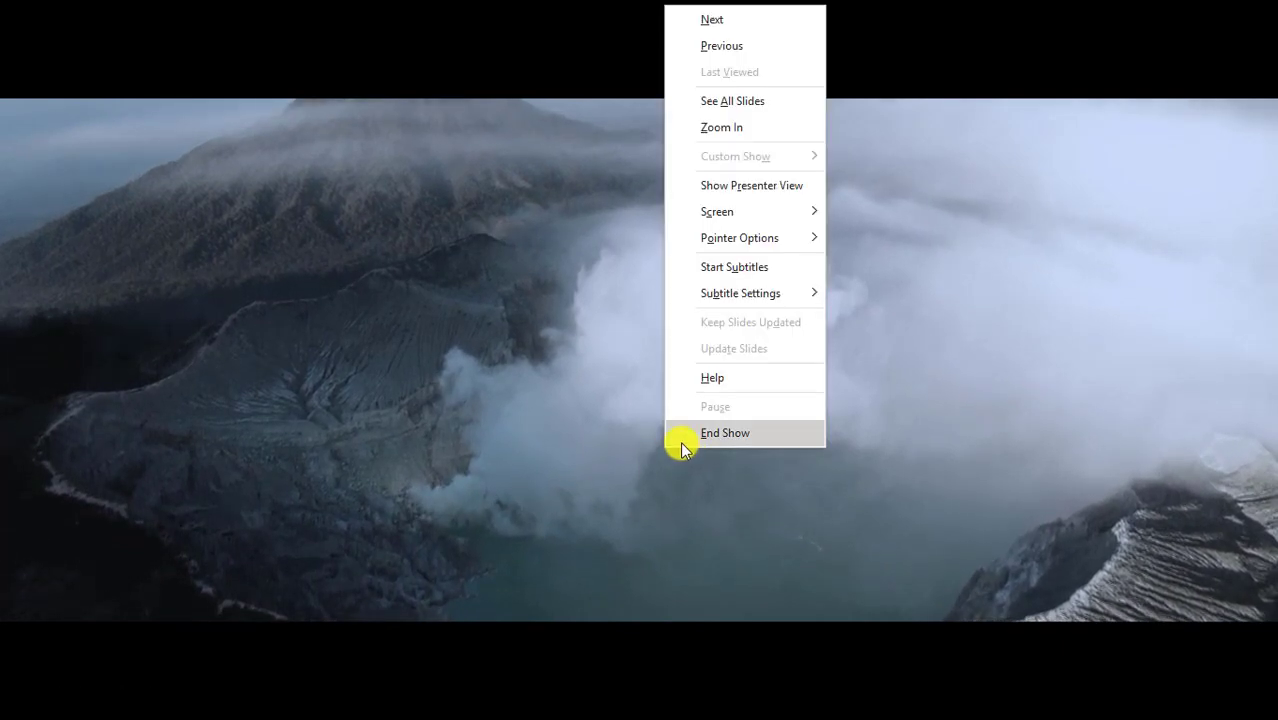
left_click(701, 443)
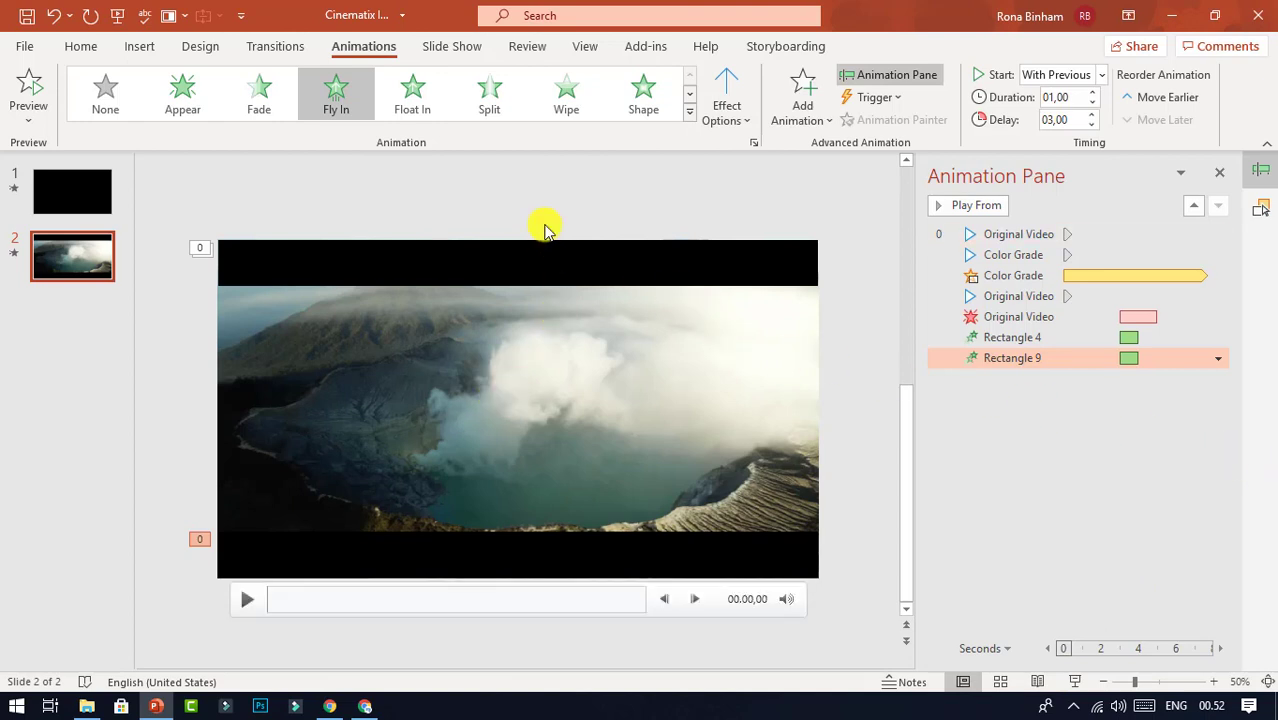
Step: Insert a text box over the footage reading 'Color grading'
left_click(145, 47)
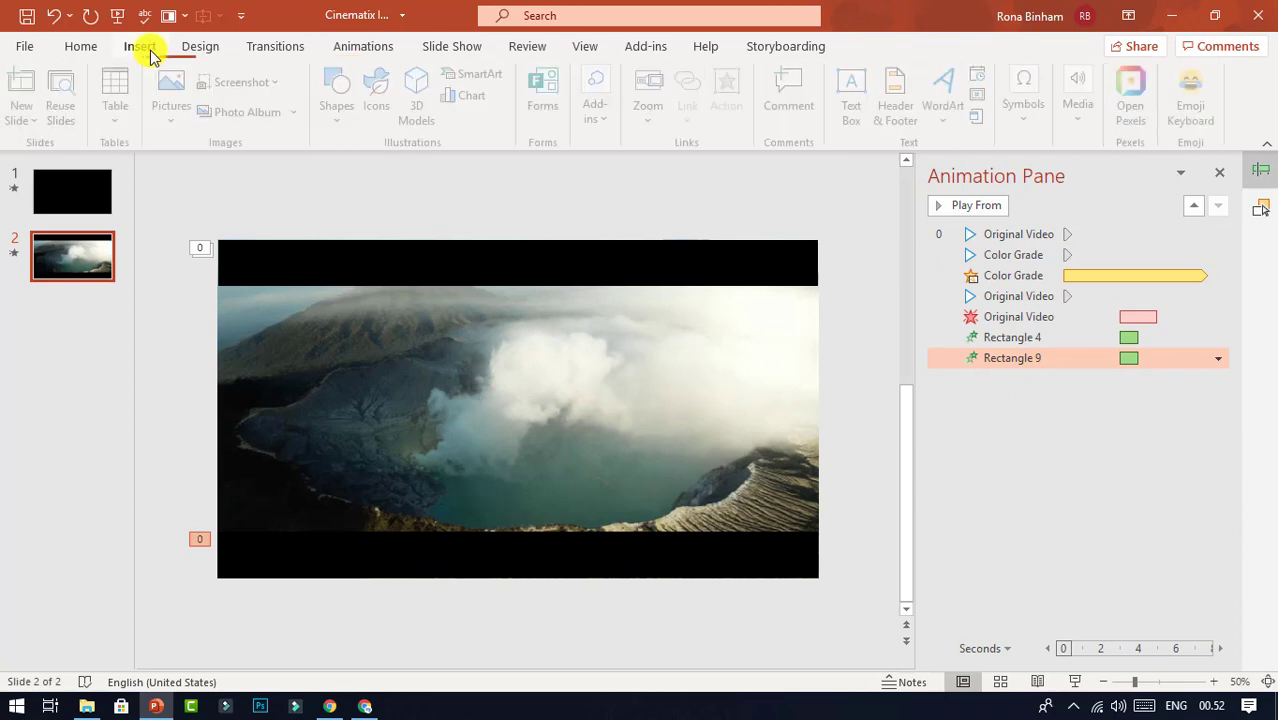
left_click(866, 104)
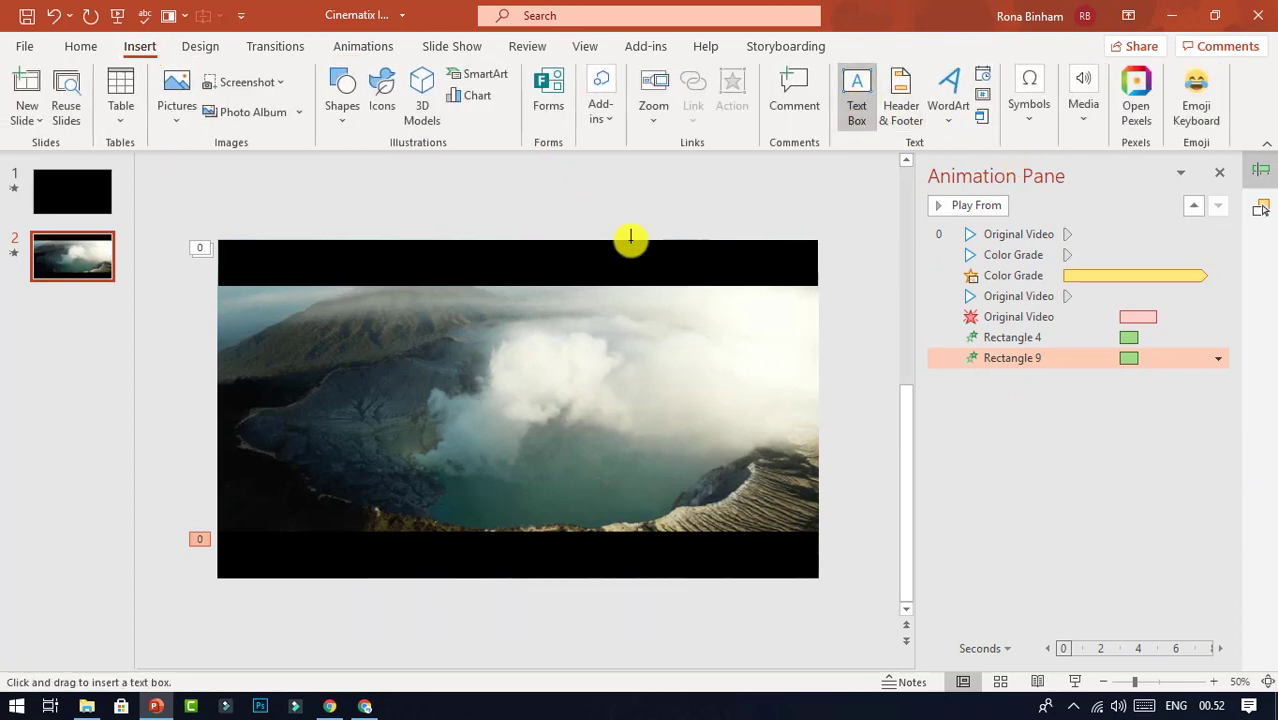
left_click(429, 372)
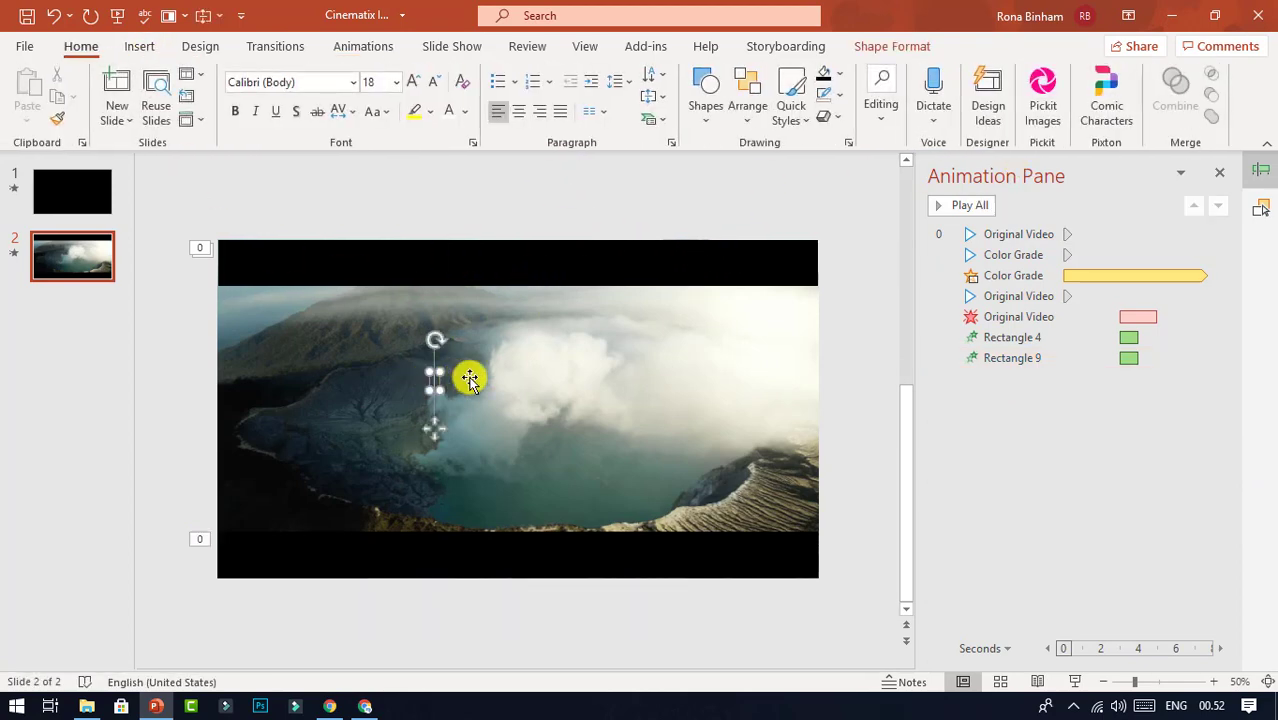
type("Colo")
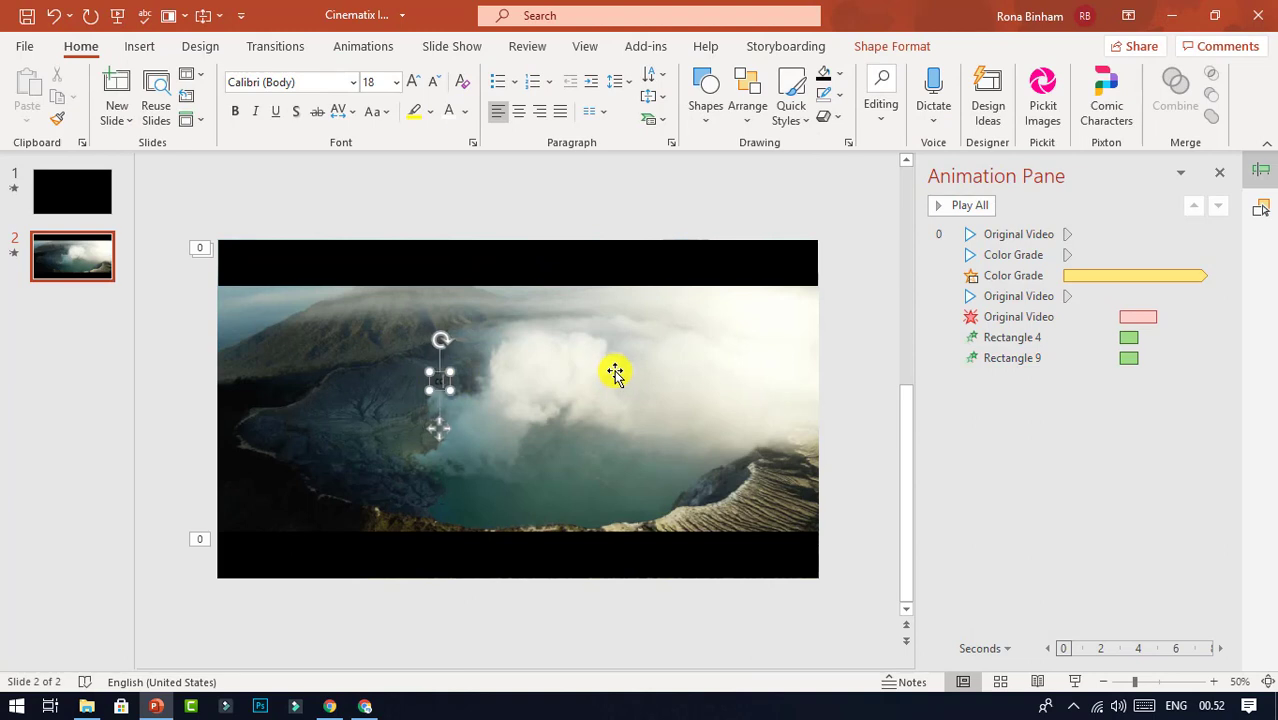
type("r")
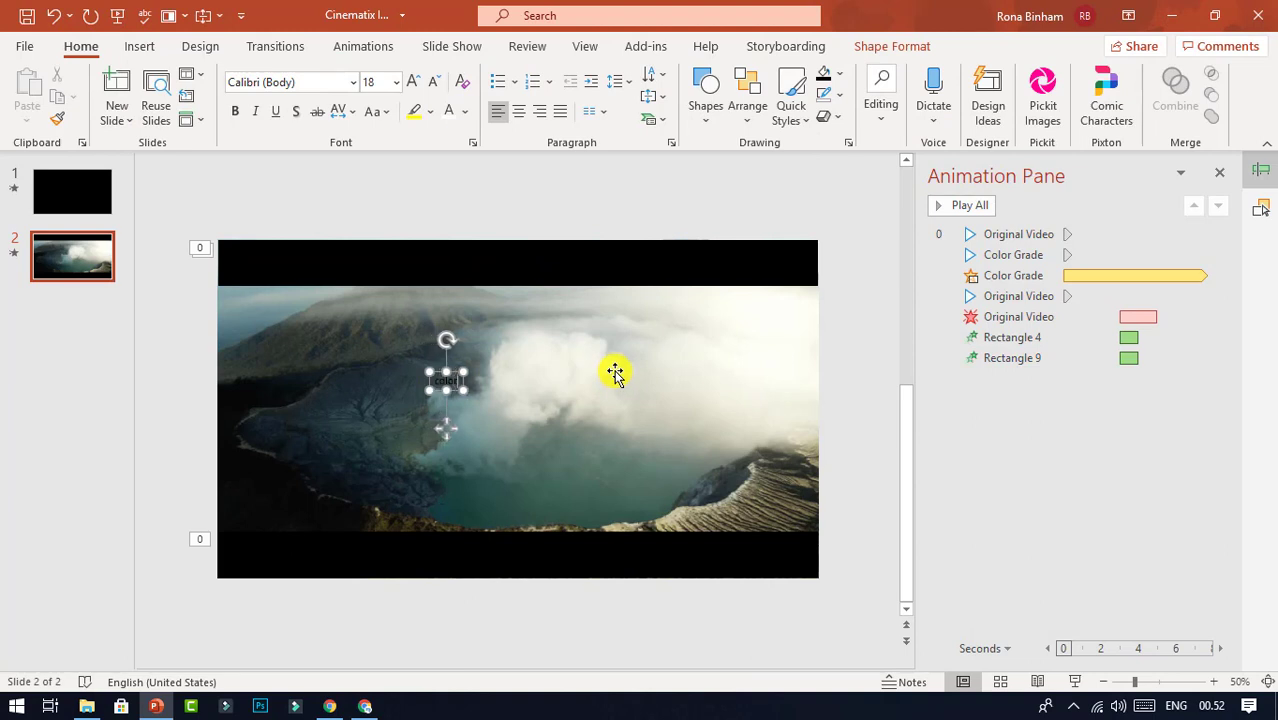
type(" grading")
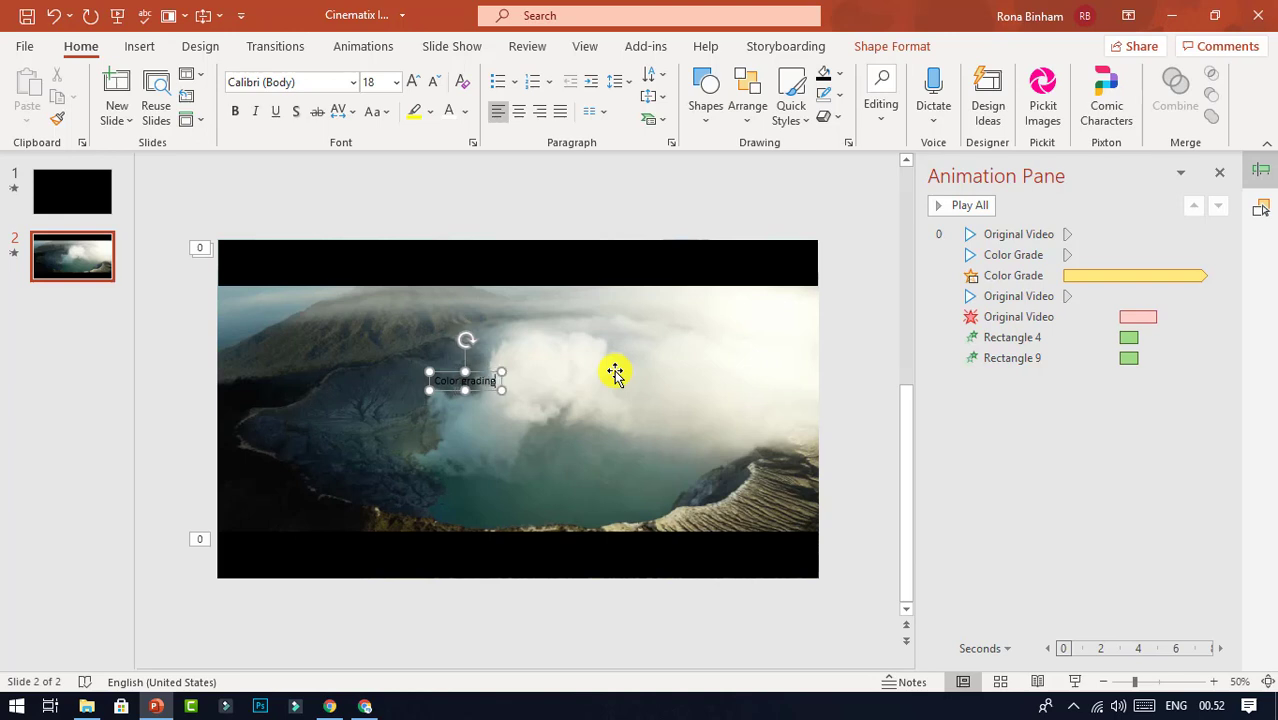
Step: Align the caption to the horizontal centre of the slide
key("ctrl+a")
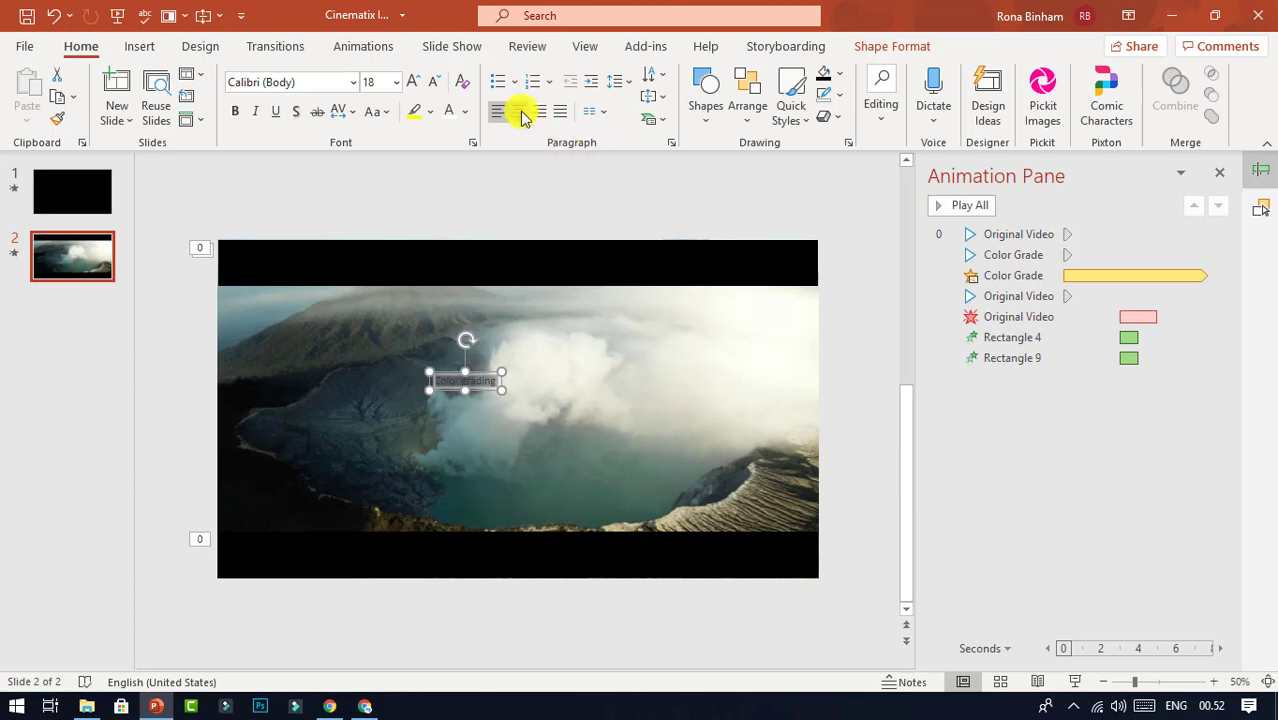
left_click(918, 47)
left_click(1060, 76)
left_click(1087, 126)
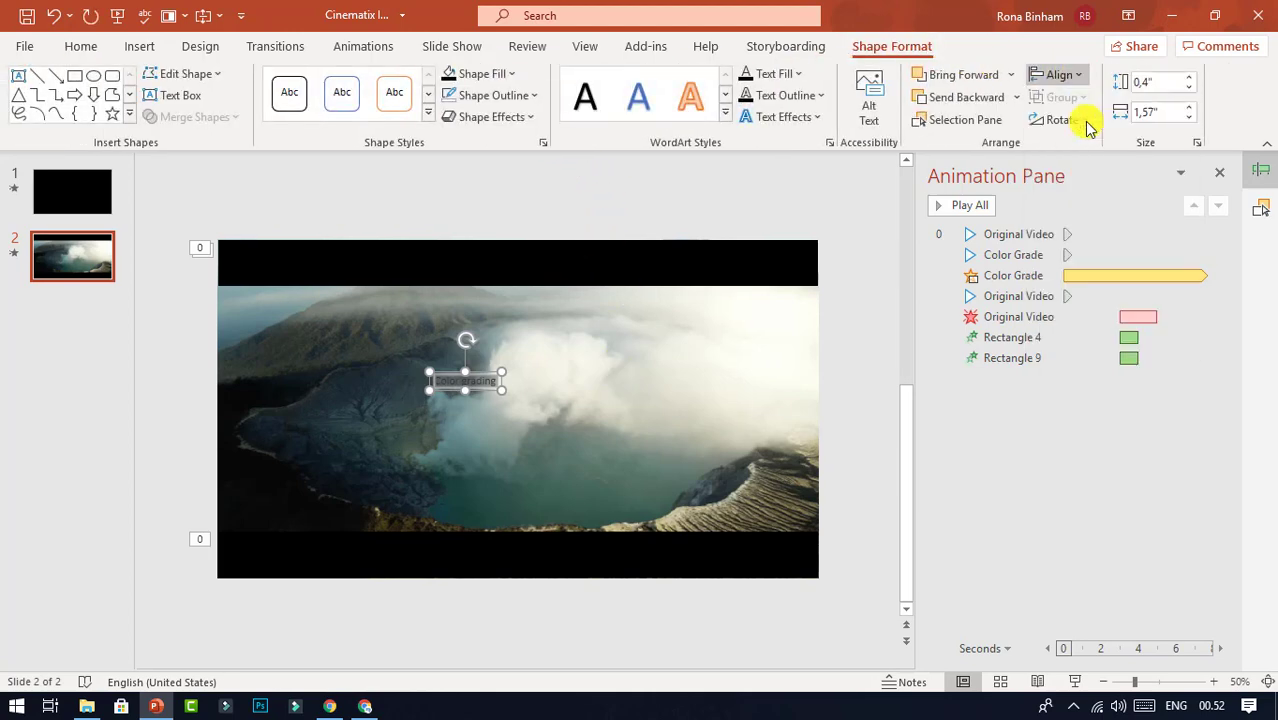
left_click(81, 46)
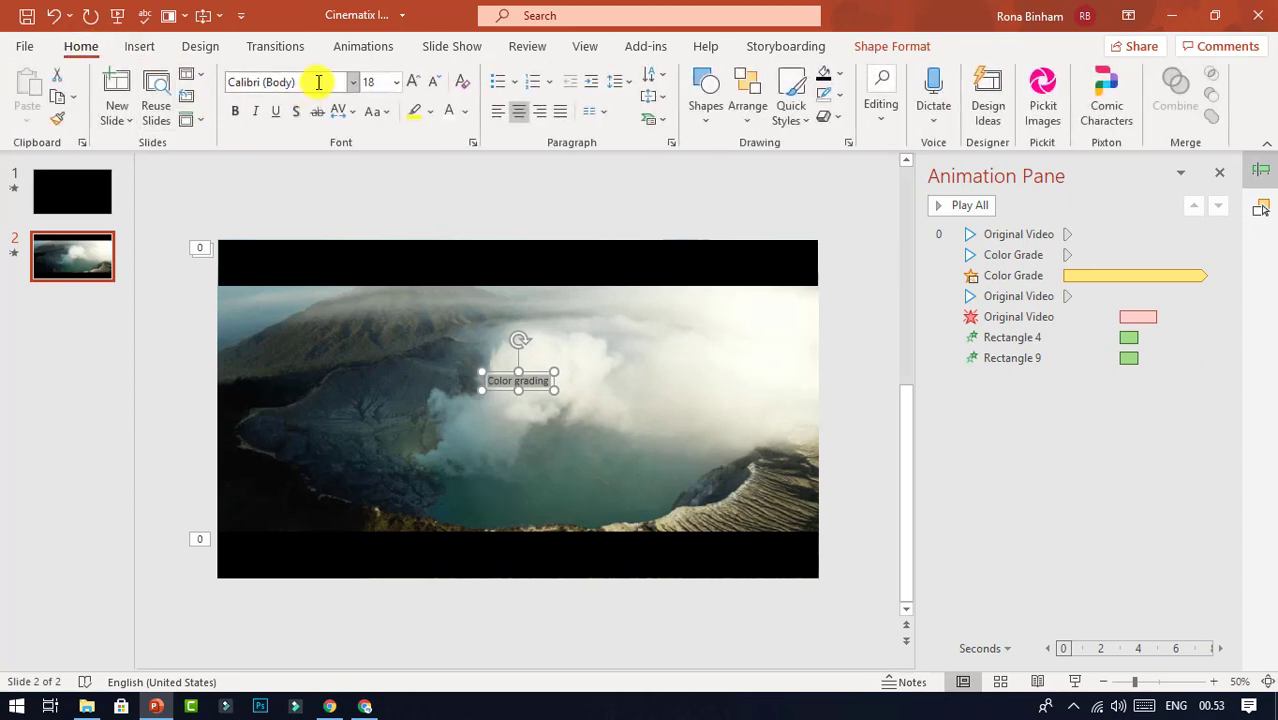
Step: Set the caption to Poppins, 44 pt, bold
left_click(318, 84)
type("Poppins")
key("Return")
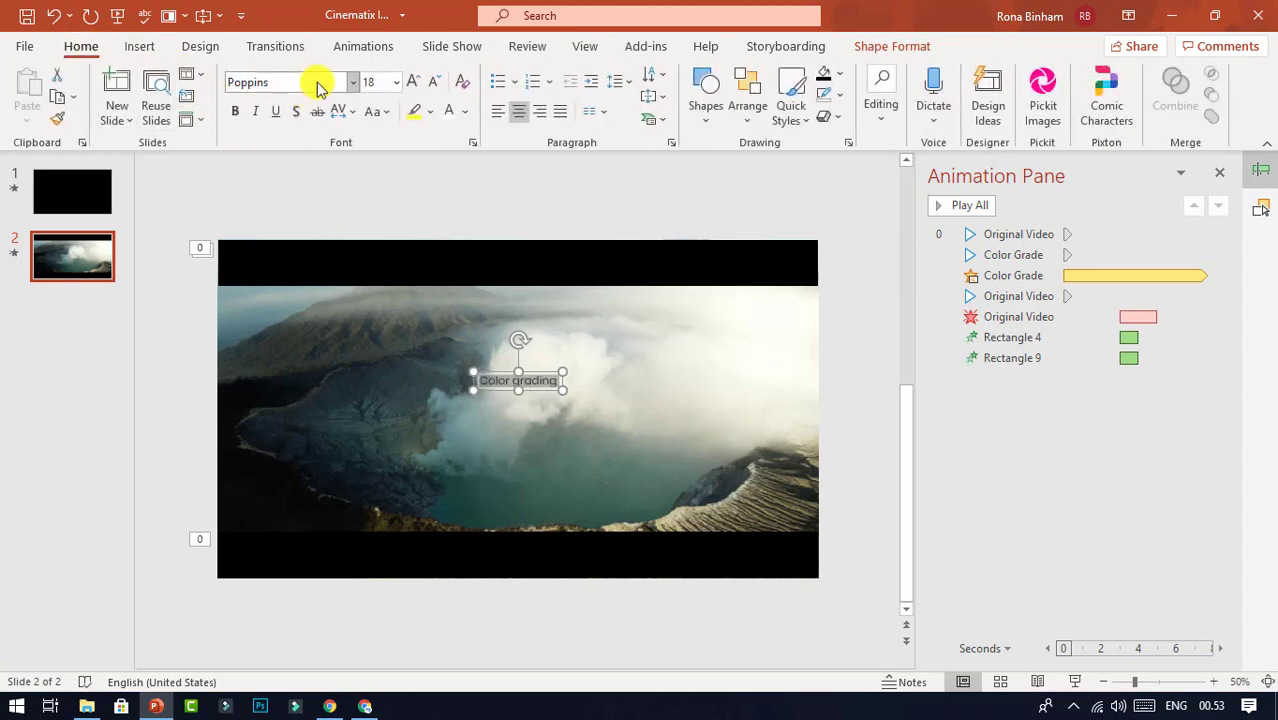
left_click(413, 82)
left_click(413, 82)
left_click(413, 82)
left_click(413, 82)
left_click(413, 82)
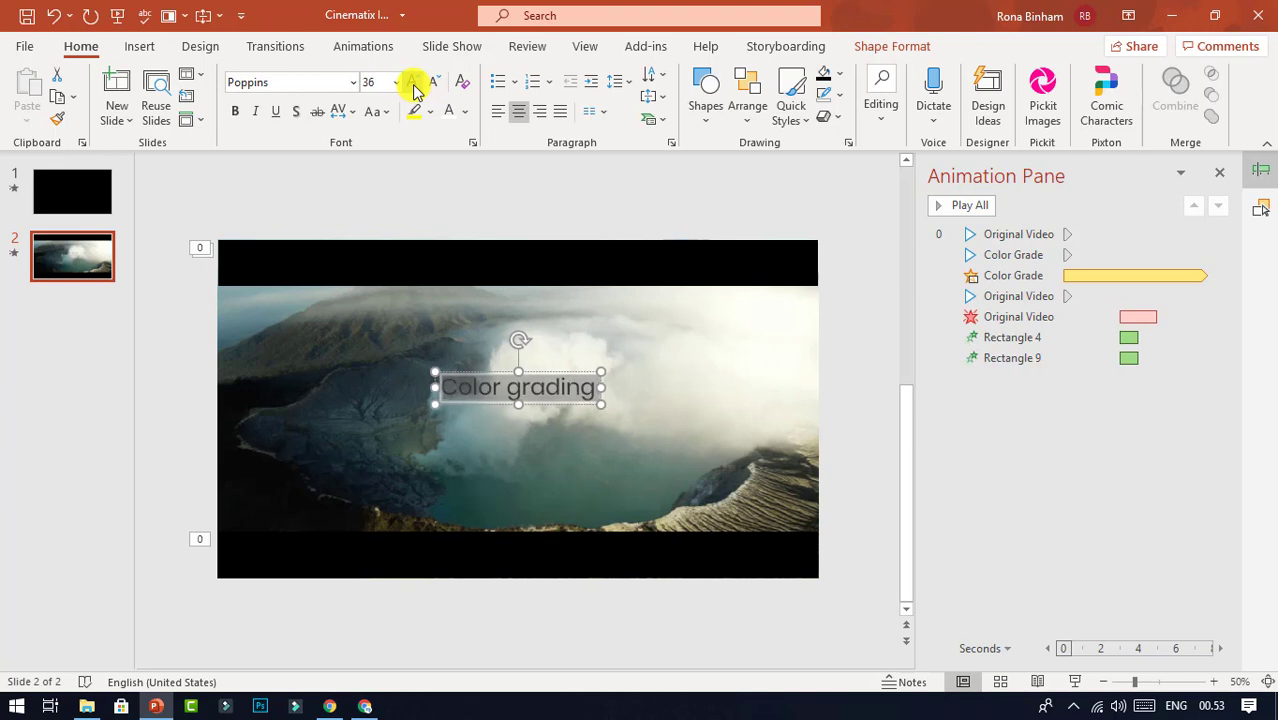
left_click(413, 82)
left_click(413, 82)
left_click(235, 111)
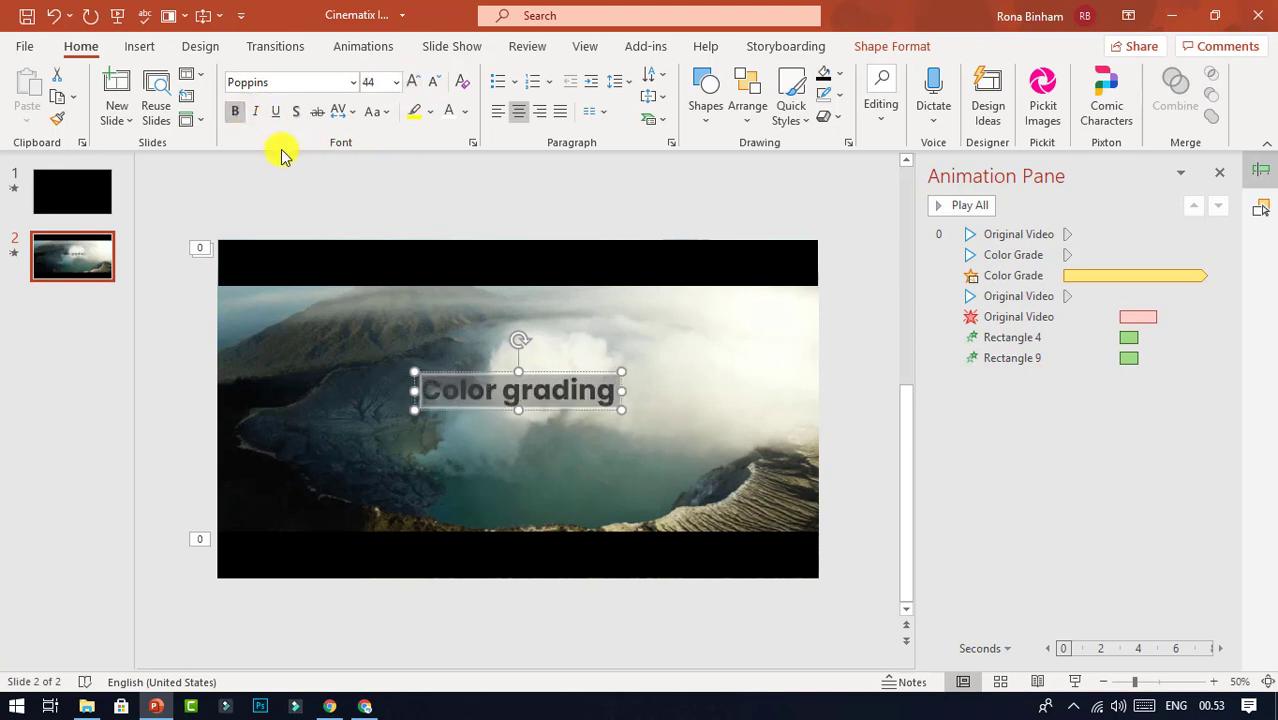
Step: Make the title UPPERCASE with Loose character spacing, then duplicate the text box
left_click(345, 111)
left_click(378, 118)
left_click(378, 112)
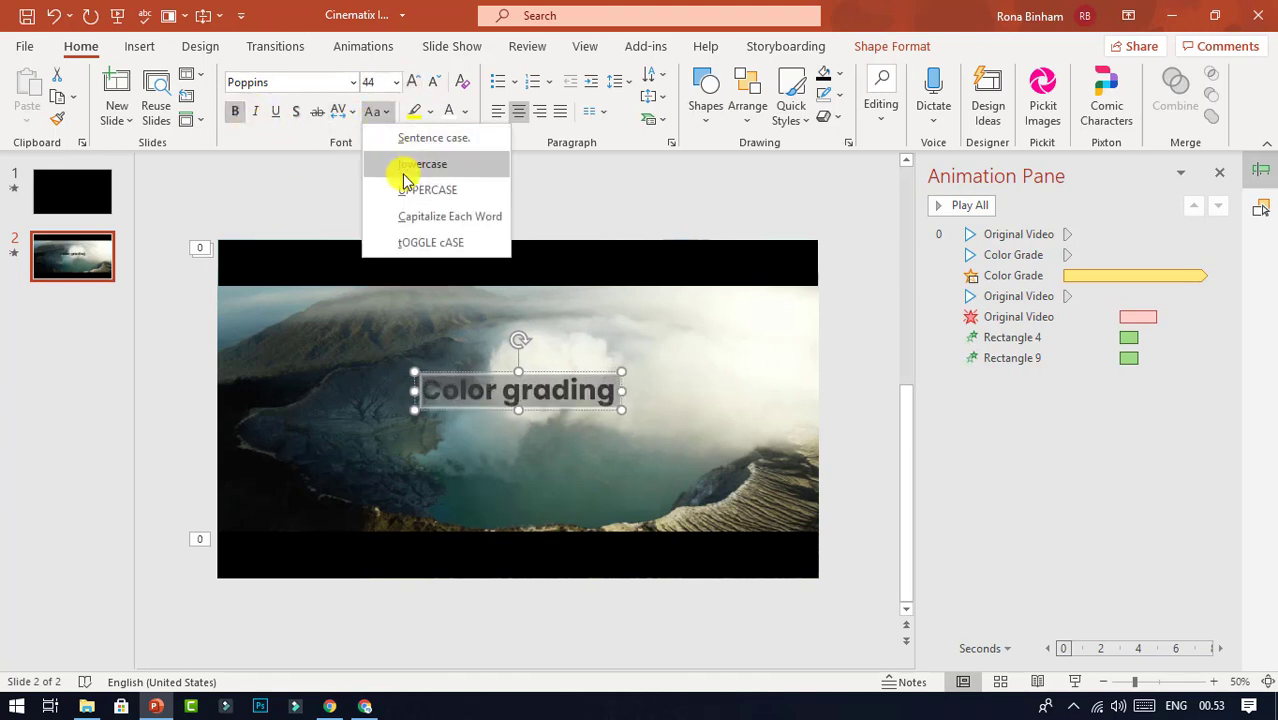
left_click(412, 190)
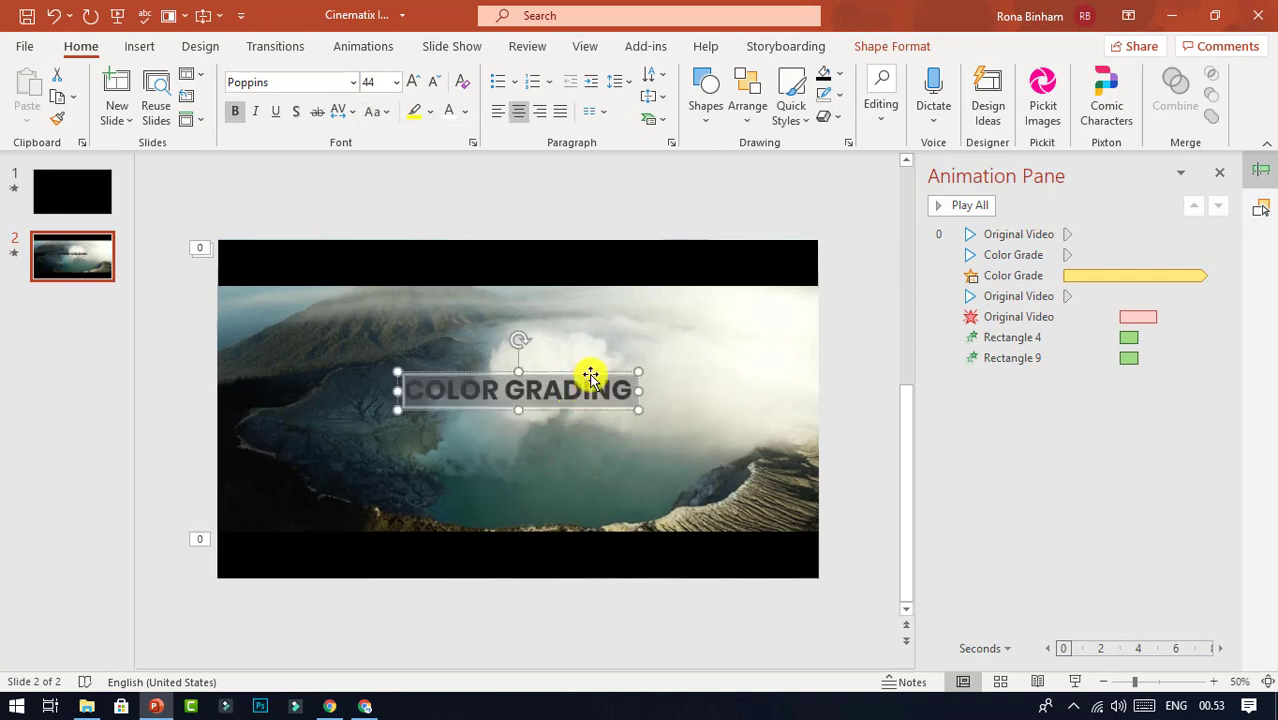
left_click(349, 118)
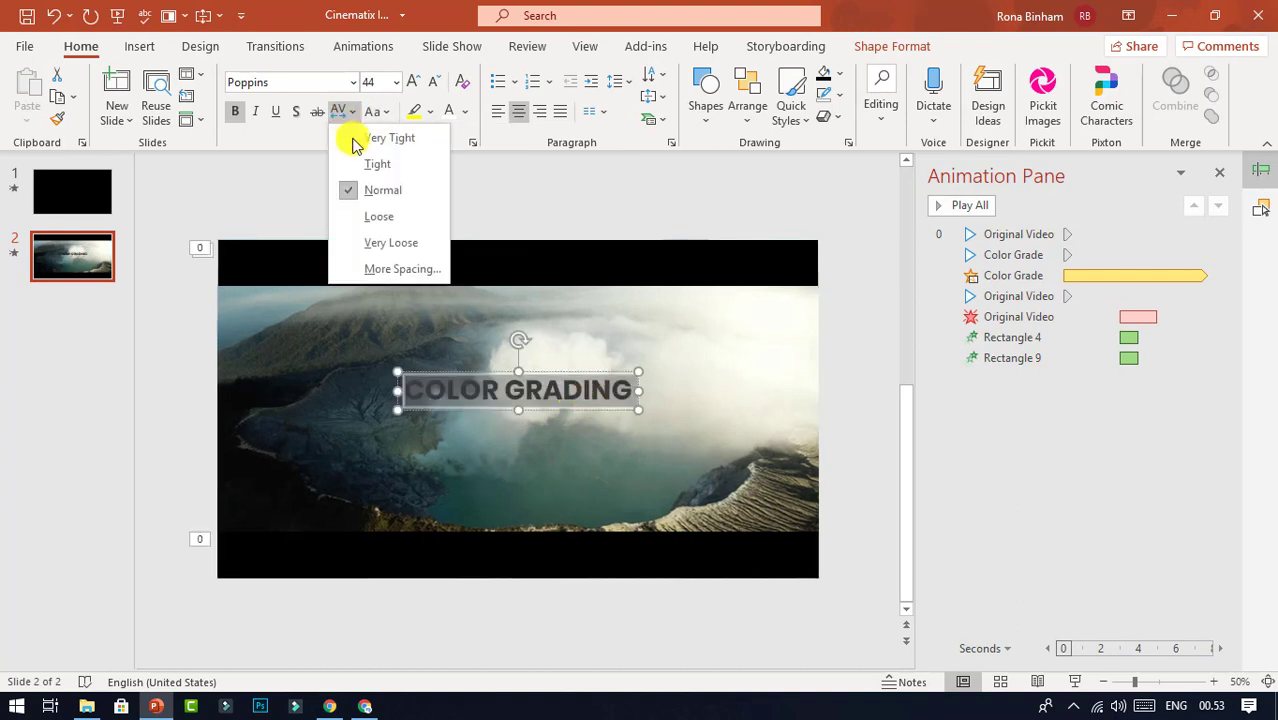
left_click(379, 215)
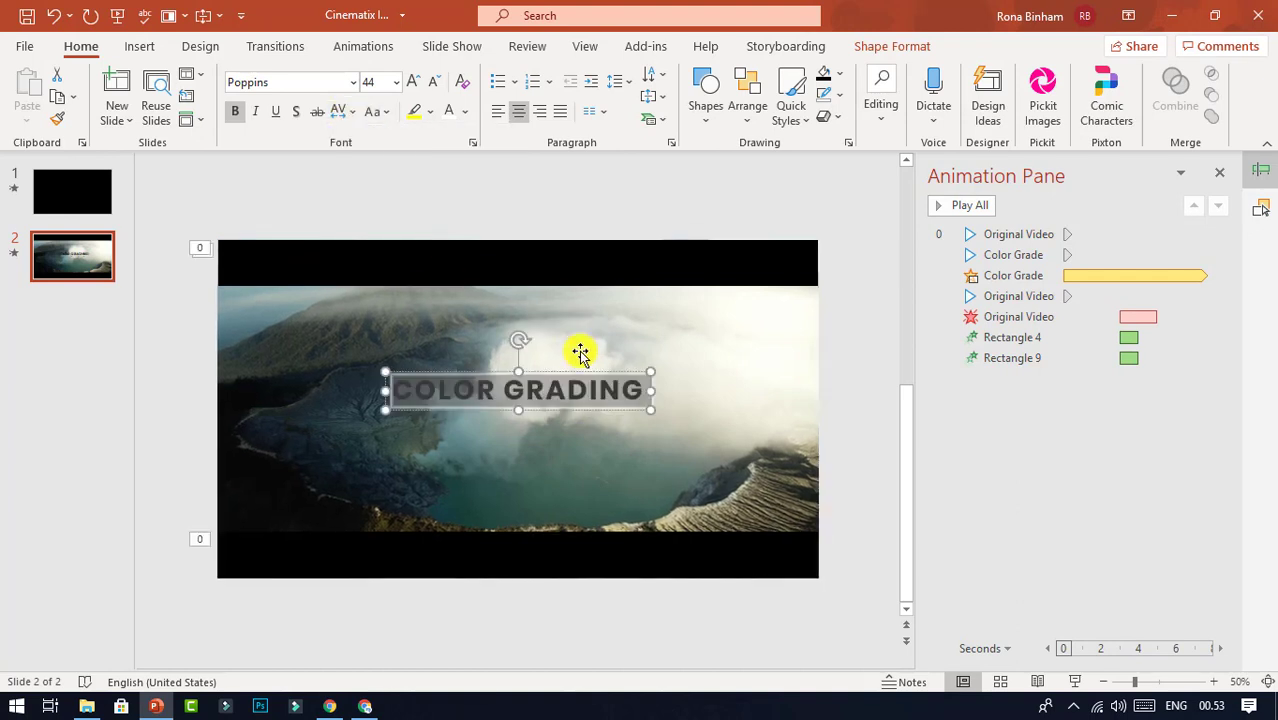
left_click(579, 372)
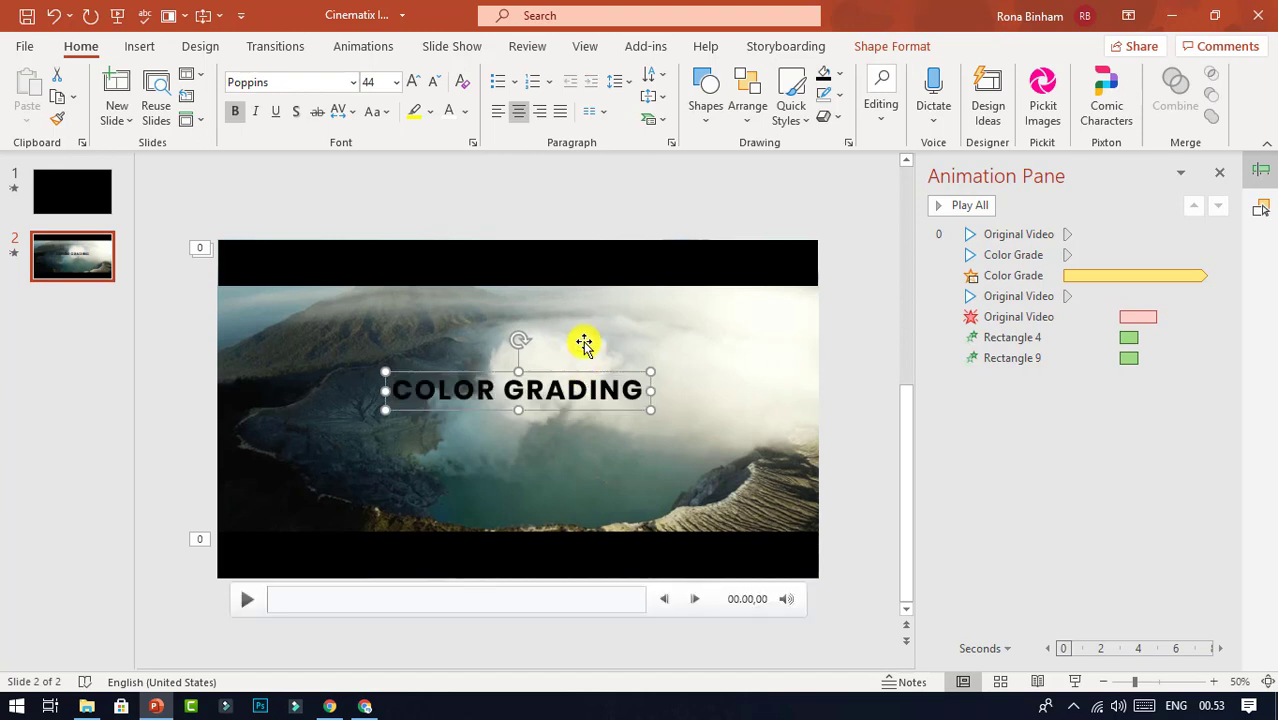
key("ctrl+d")
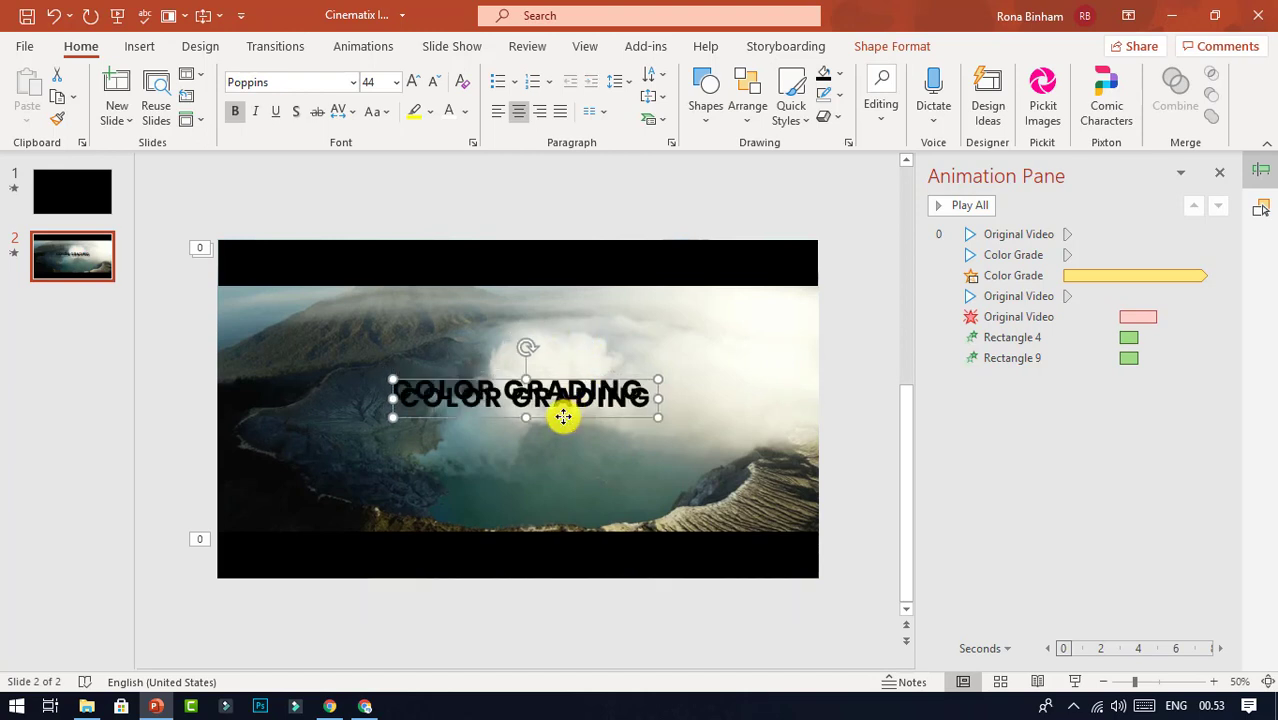
Step: Move the copy below the title and retype it as 'In Powerpoint'
left_click_drag(563, 417, 557, 437)
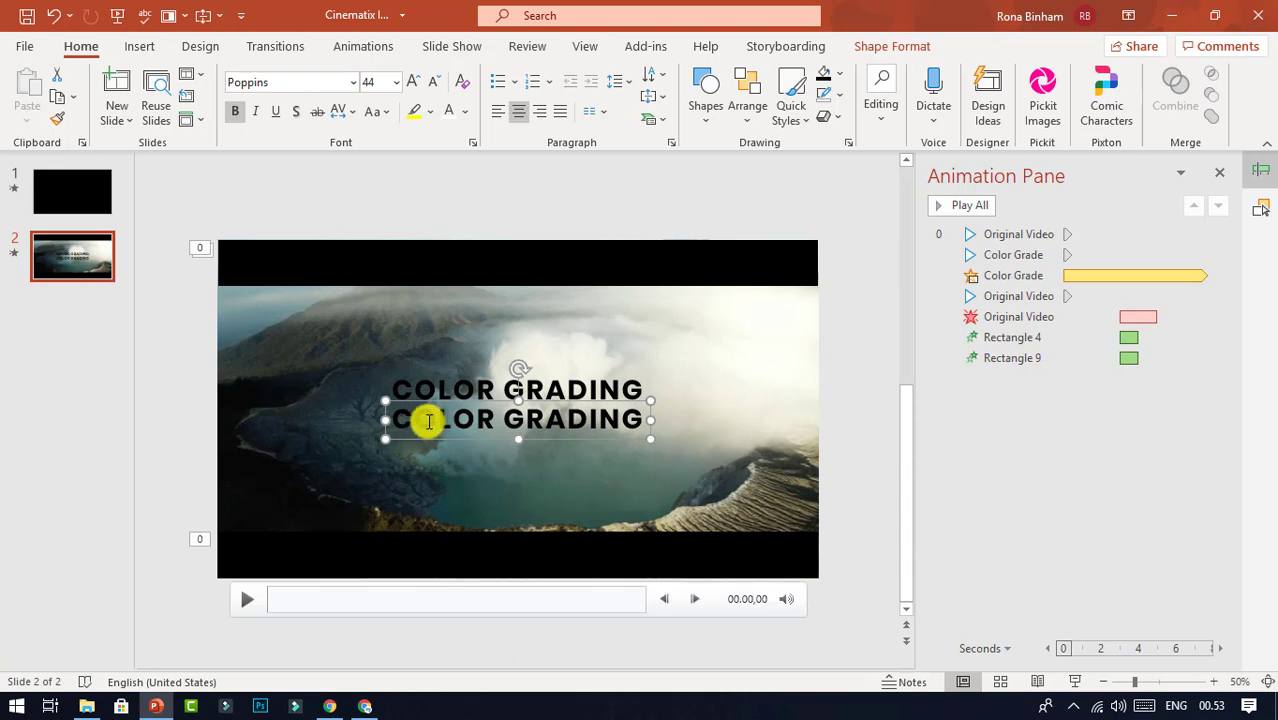
left_click(638, 417)
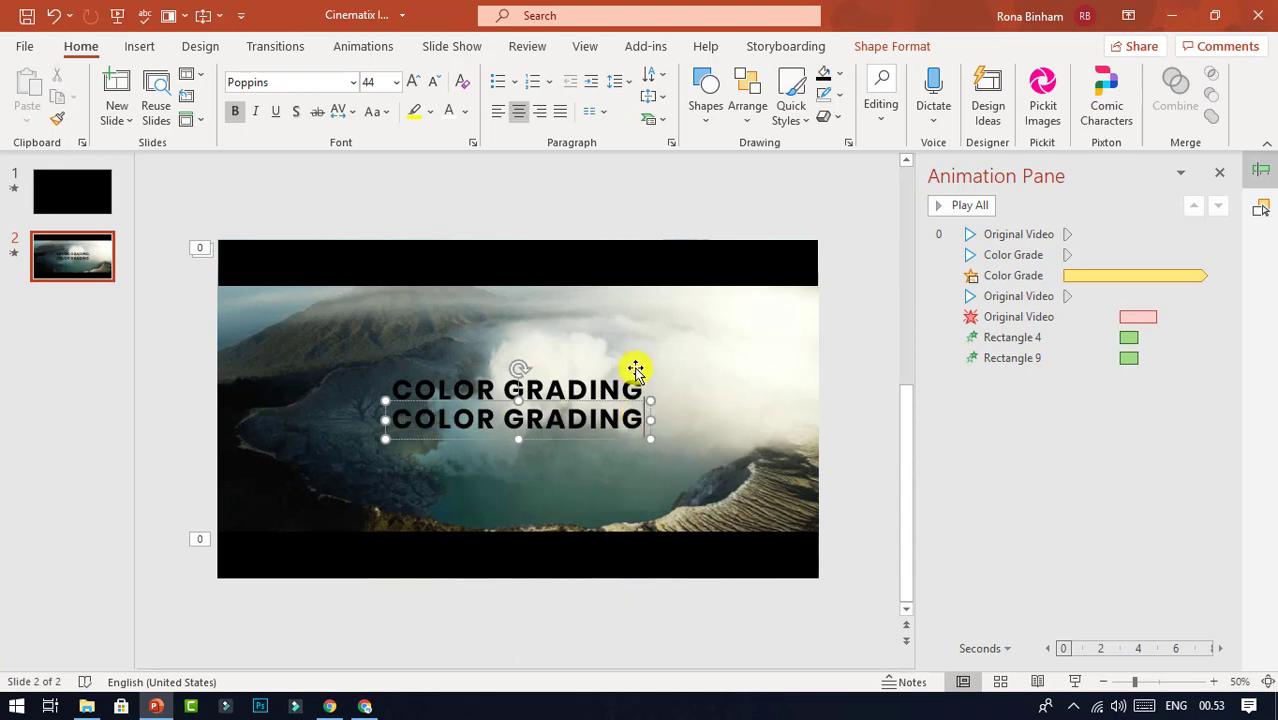
key("BackSpace")
key("BackSpace")
key("BackSpace")
key("BackSpace")
key("BackSpace")
key("BackSpace")
key("BackSpace")
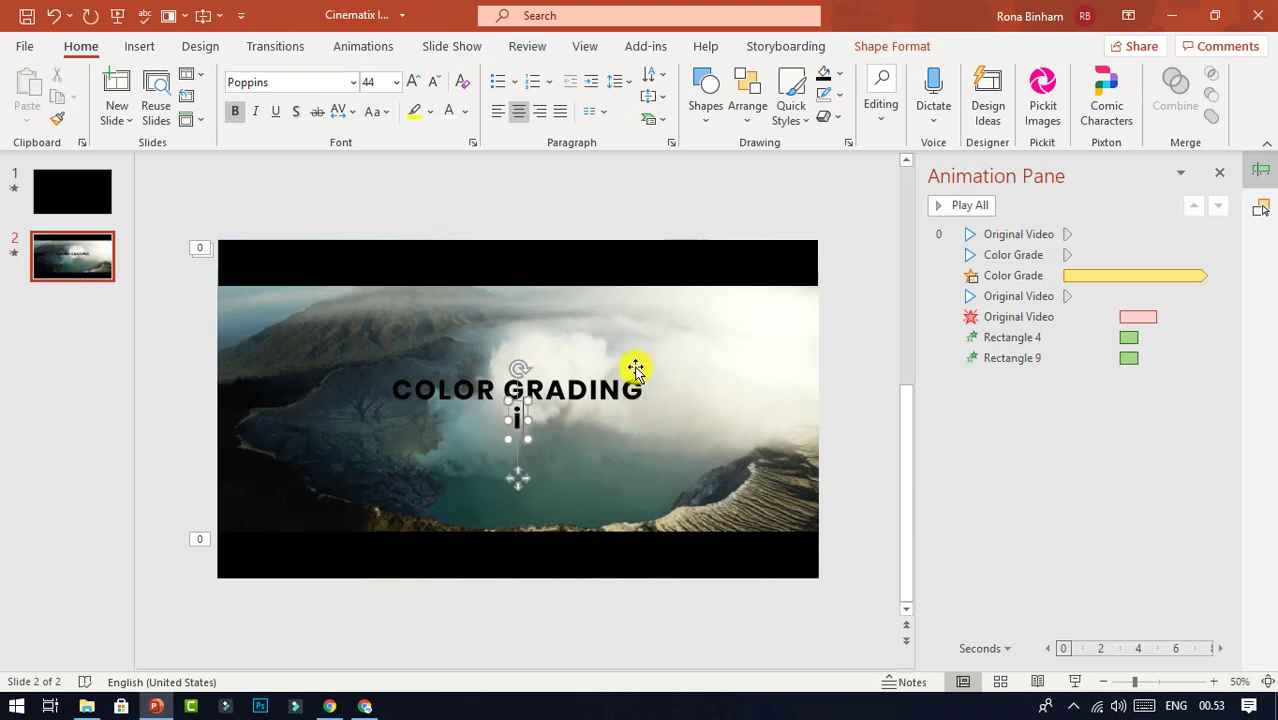
type("n")
type(" Powerpoi")
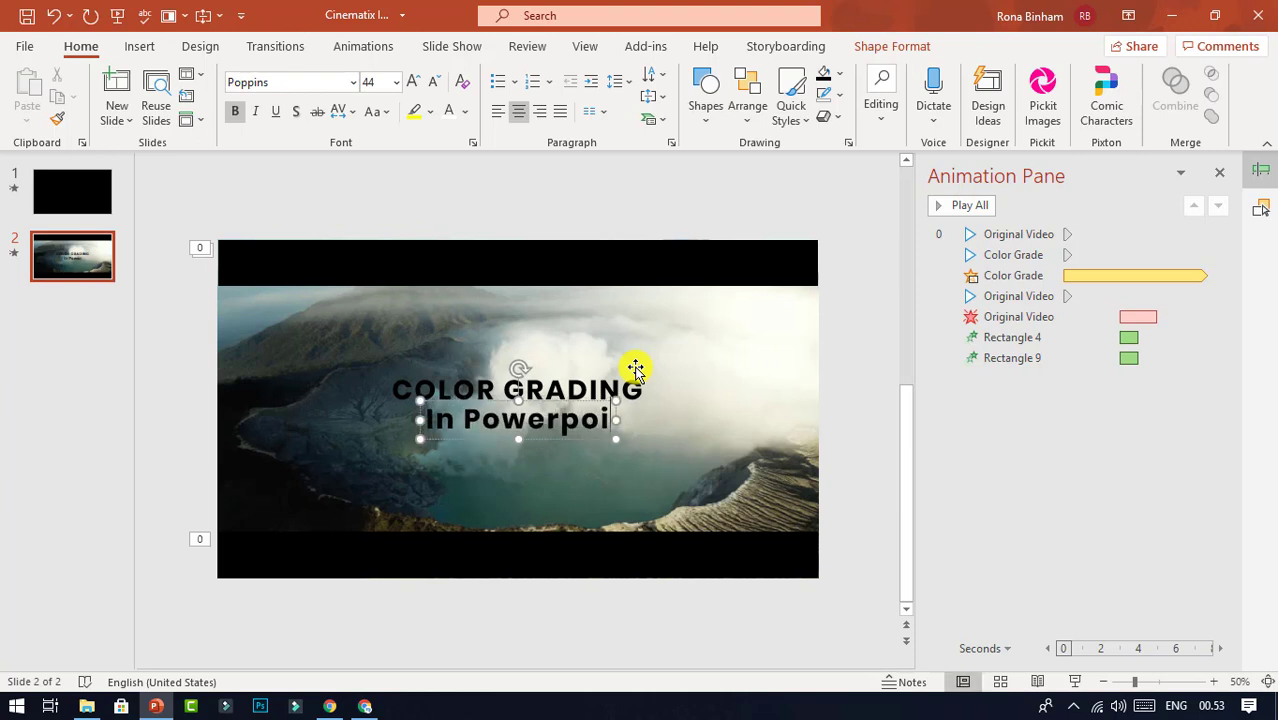
type("nt")
Step: Make the subtitle UPPERCASE at 24 pt, positioned just beneath COLOR GRADING
left_click_drag(410, 415, 736, 422)
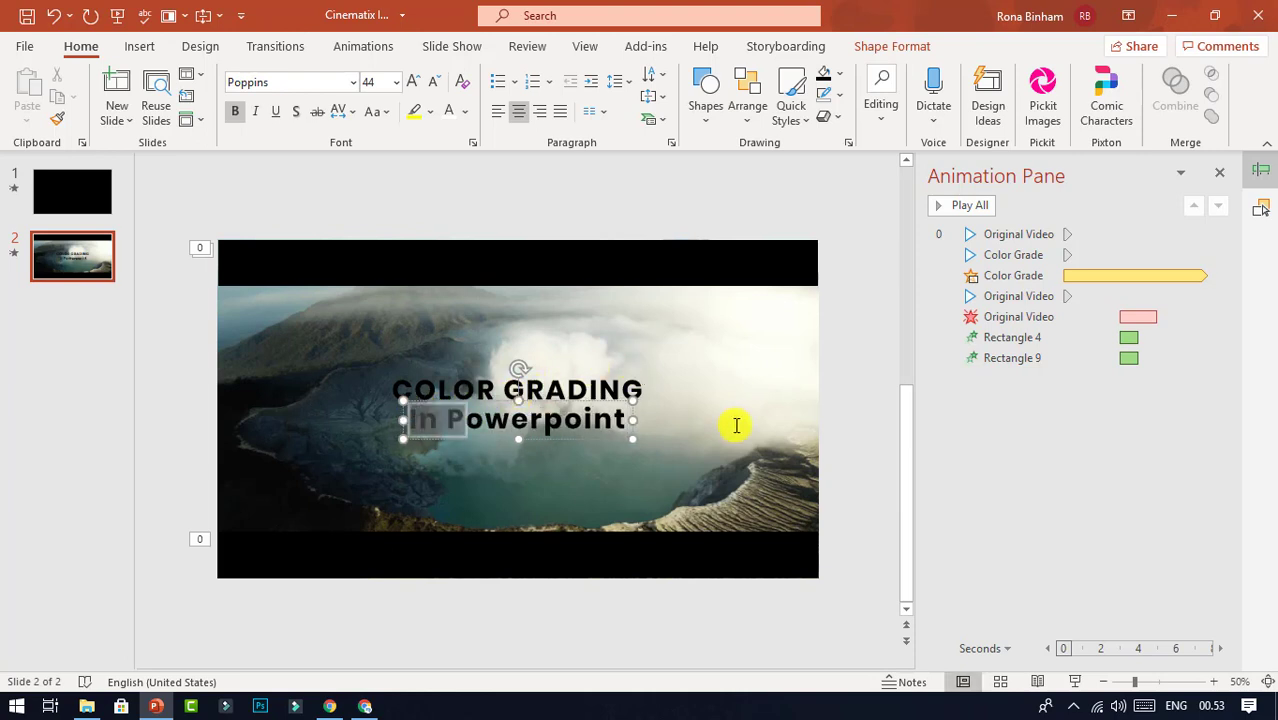
left_click(340, 112)
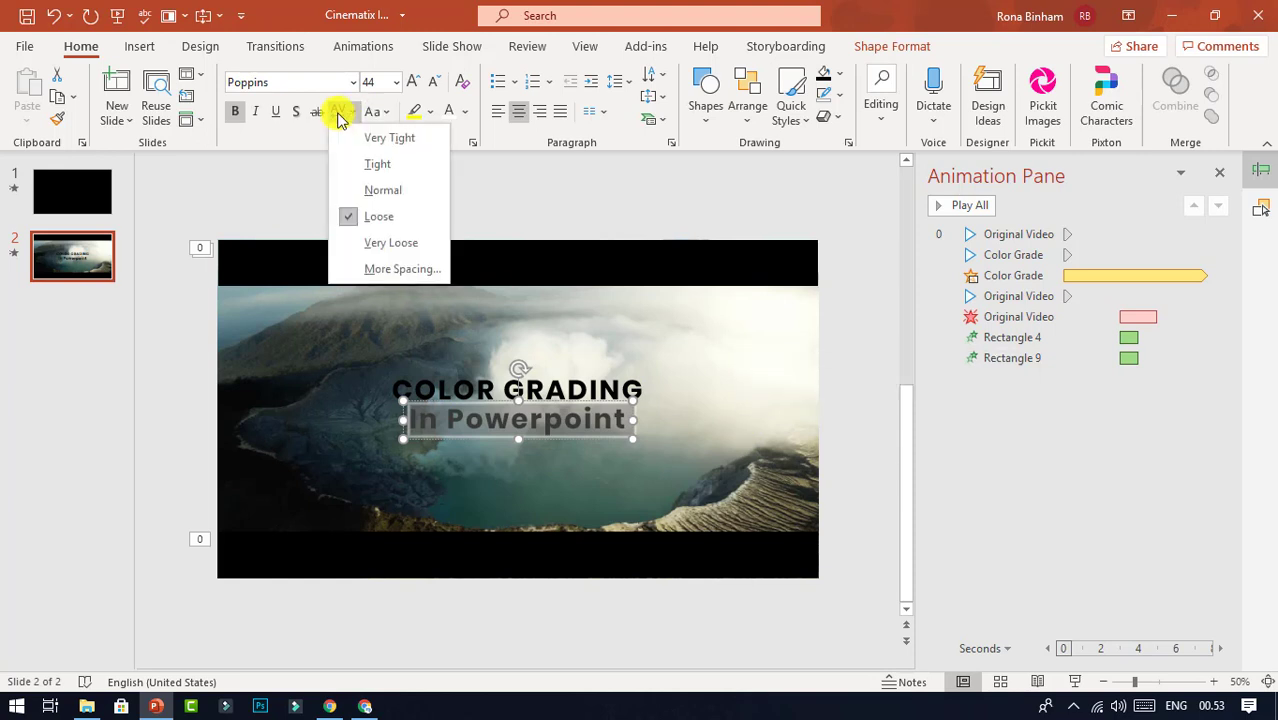
left_click(374, 112)
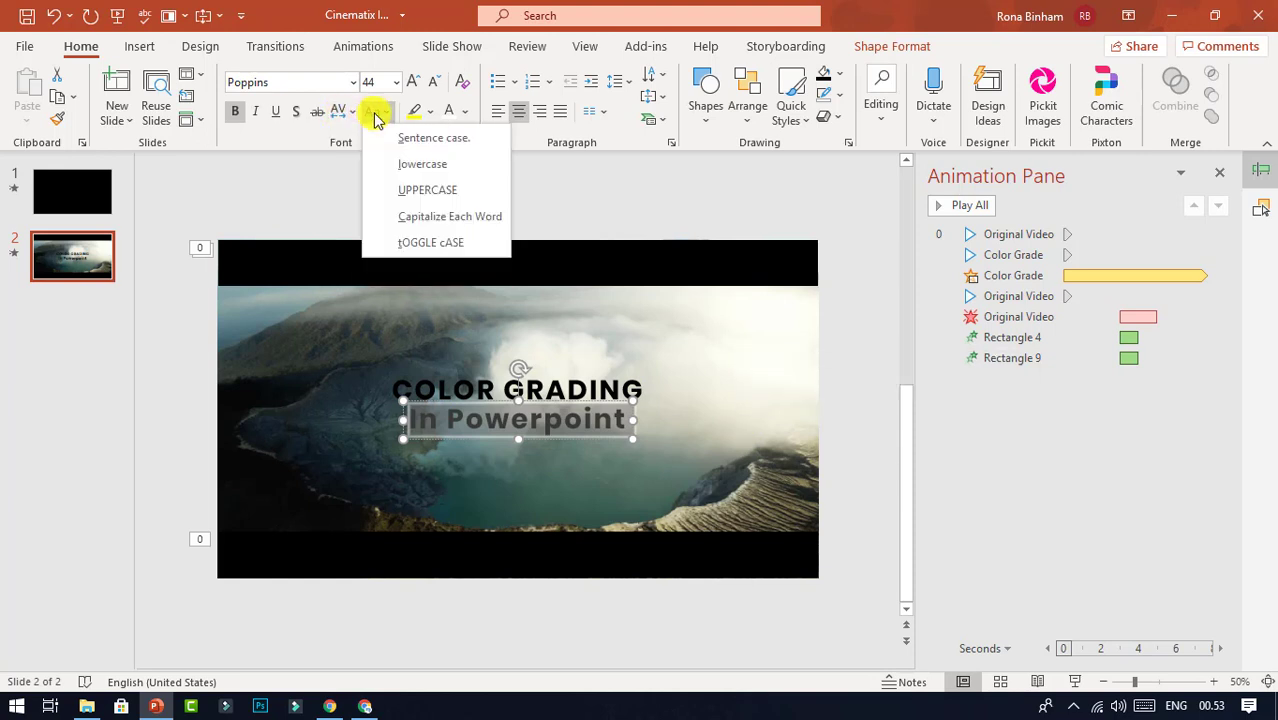
left_click(415, 187)
left_click(440, 82)
left_click(440, 82)
left_click(440, 82)
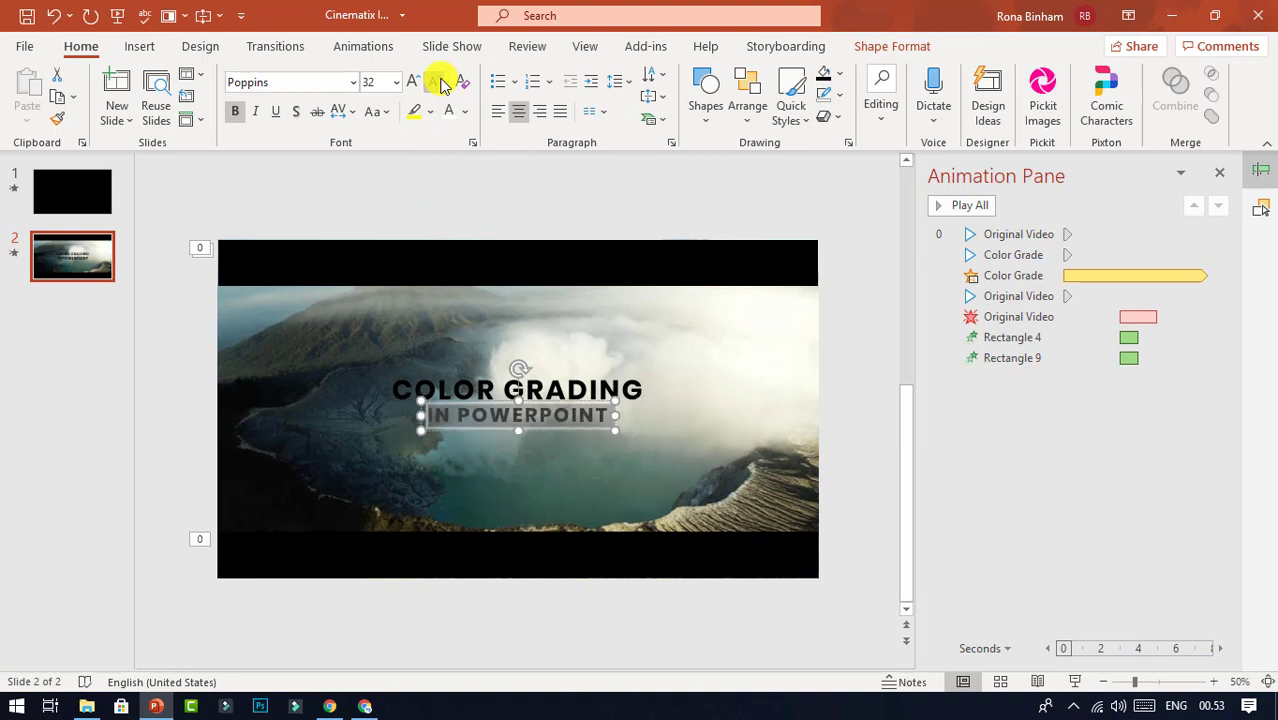
left_click(440, 82)
left_click(440, 82)
left_click(440, 82)
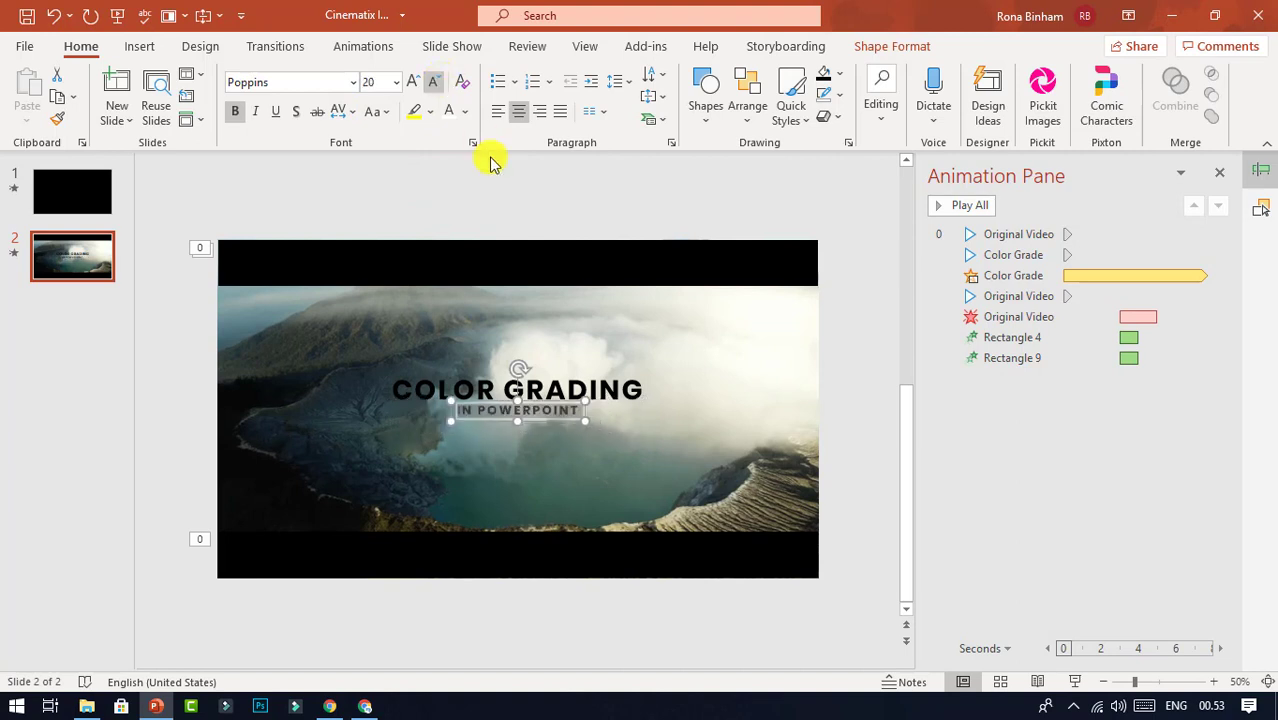
left_click(414, 82)
left_click_drag(546, 404, 548, 383)
Step: Turn both title lines white with a text shadow, then select both boxes again
left_click(548, 373, "shift")
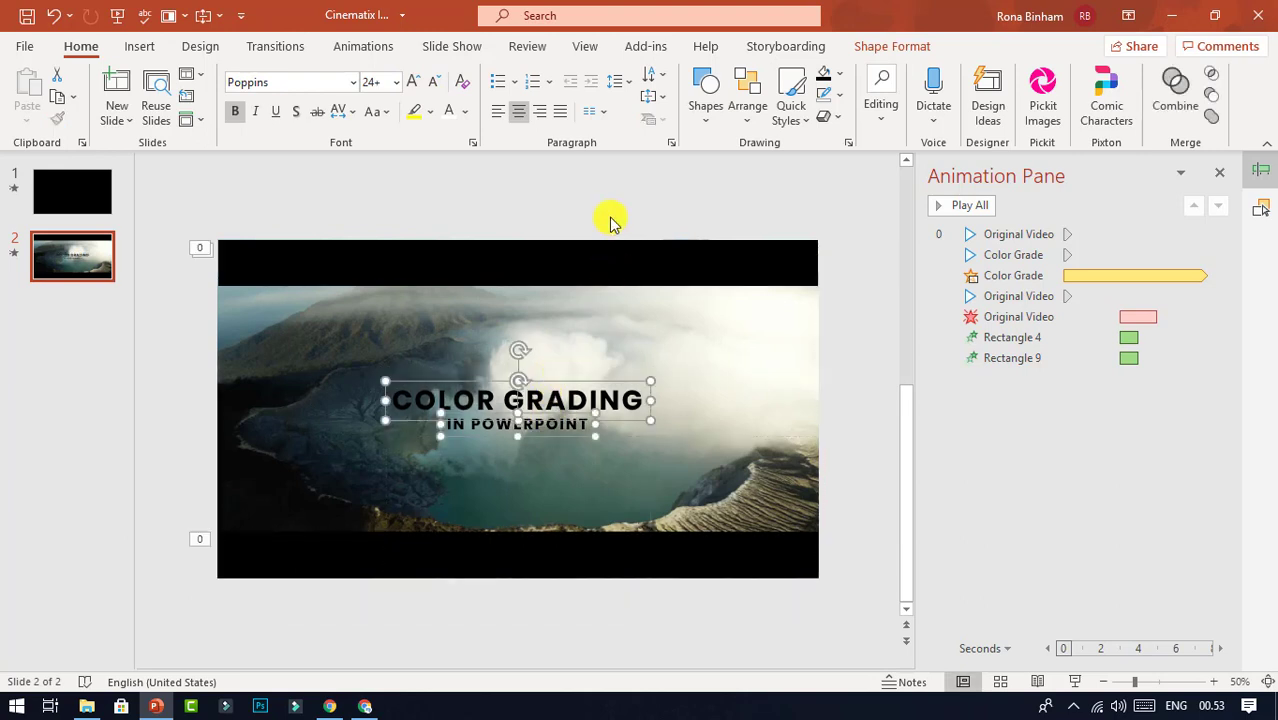
left_click(448, 112)
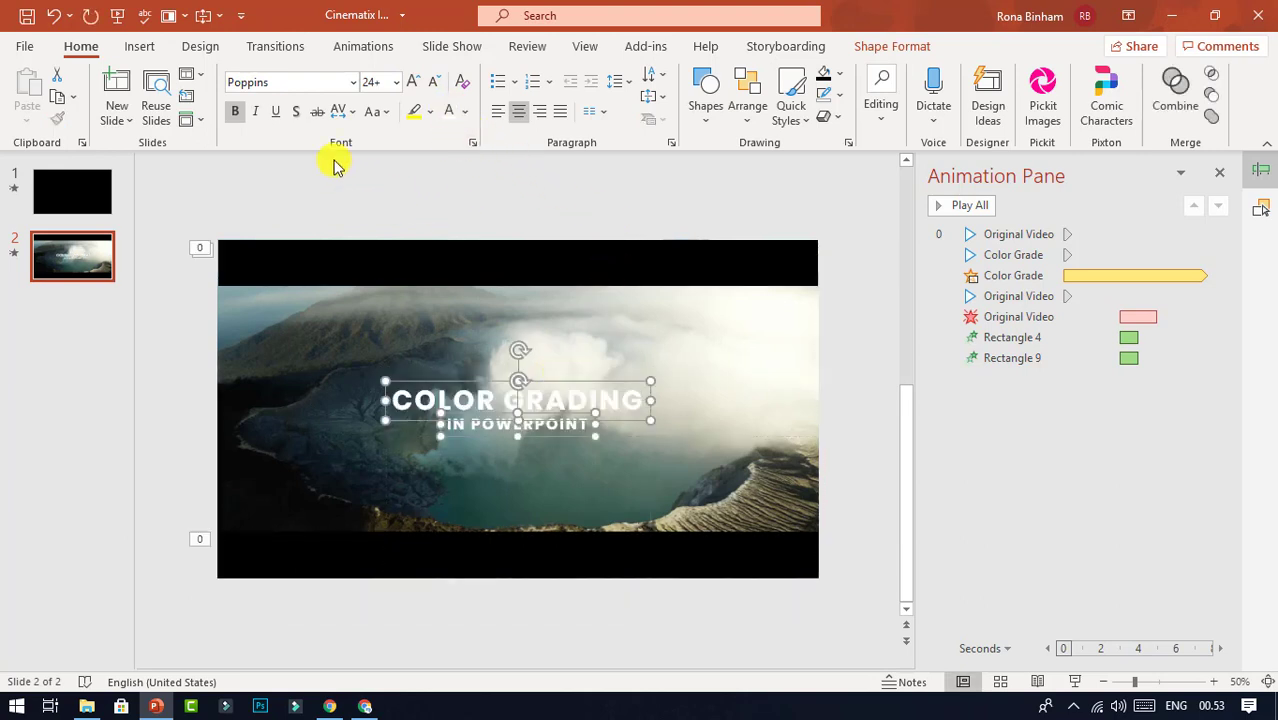
left_click(297, 114)
left_click(490, 216)
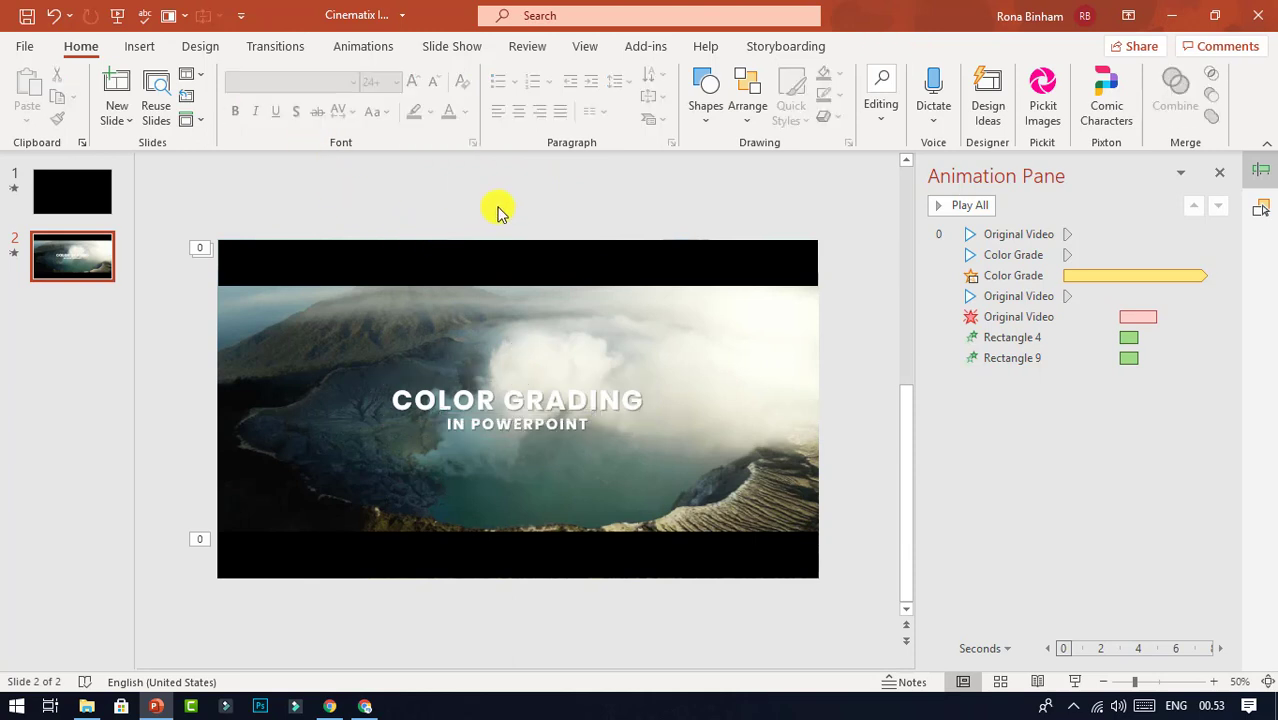
left_click(478, 418)
left_click(480, 425, "shift")
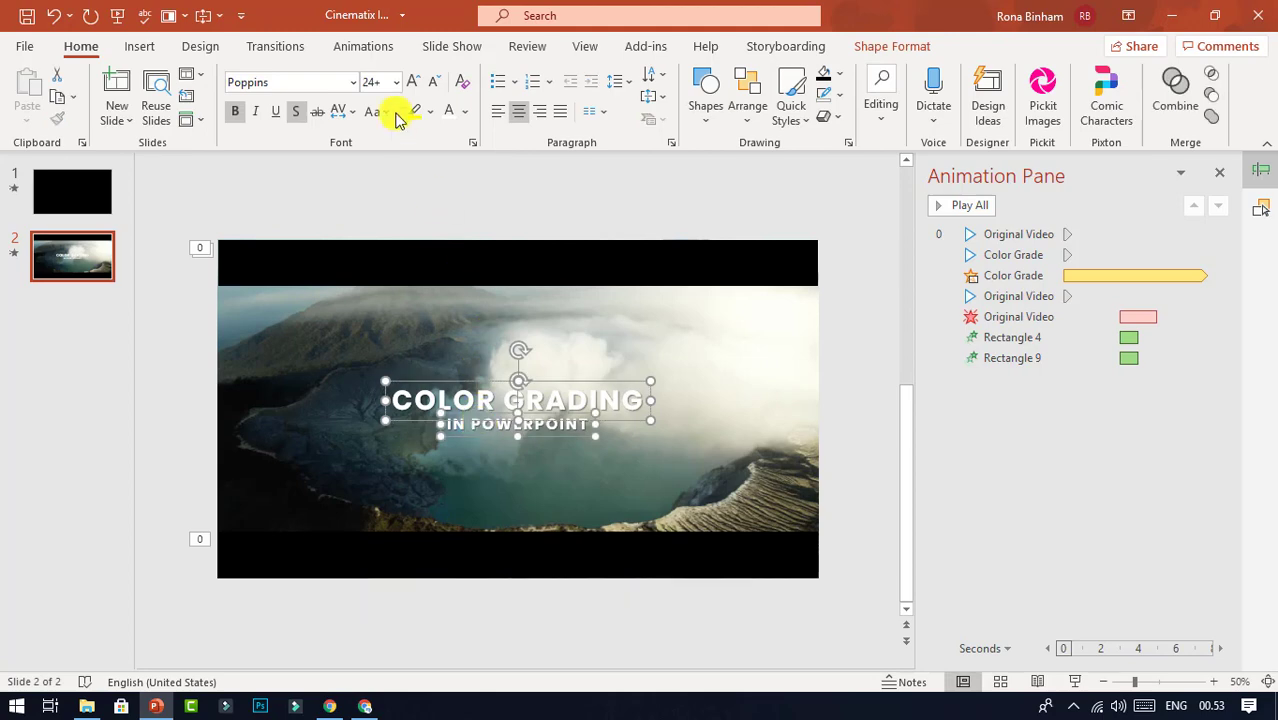
Step: Give both title lines a Zoom entrance With Previous, then preview the slide show from here
left_click(386, 46)
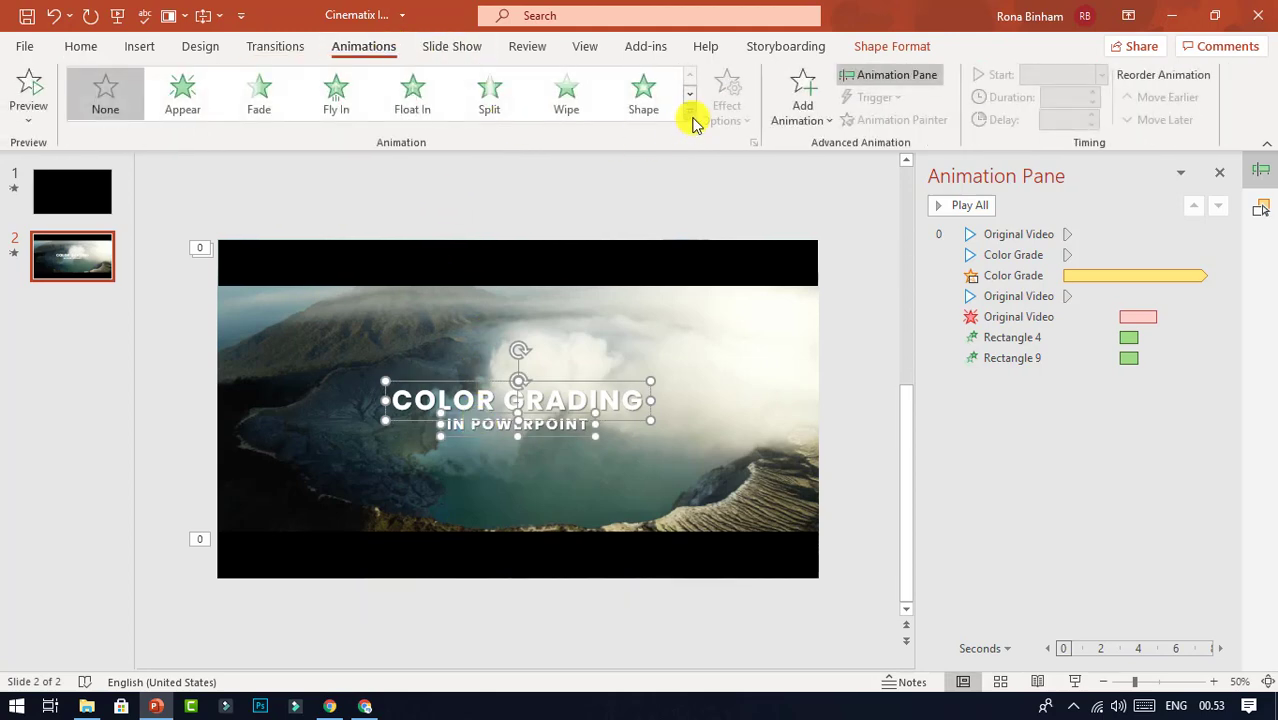
left_click(690, 113)
left_click(267, 268)
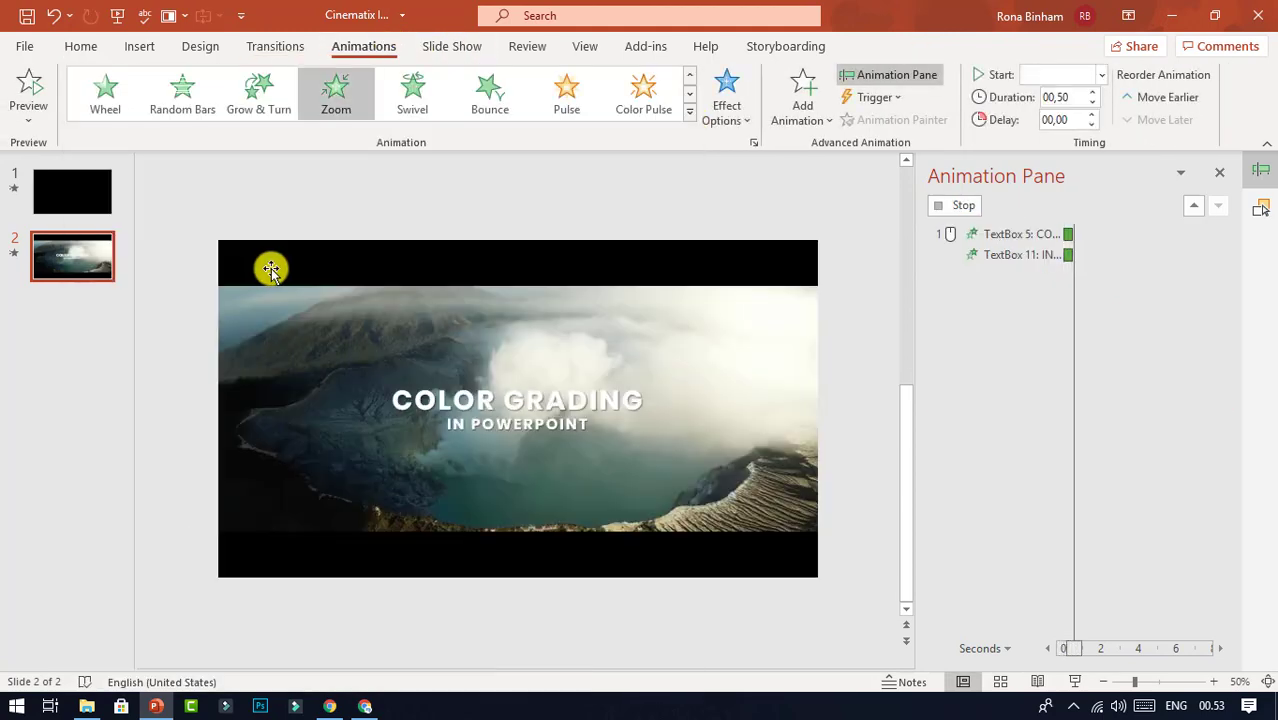
left_click(1097, 74)
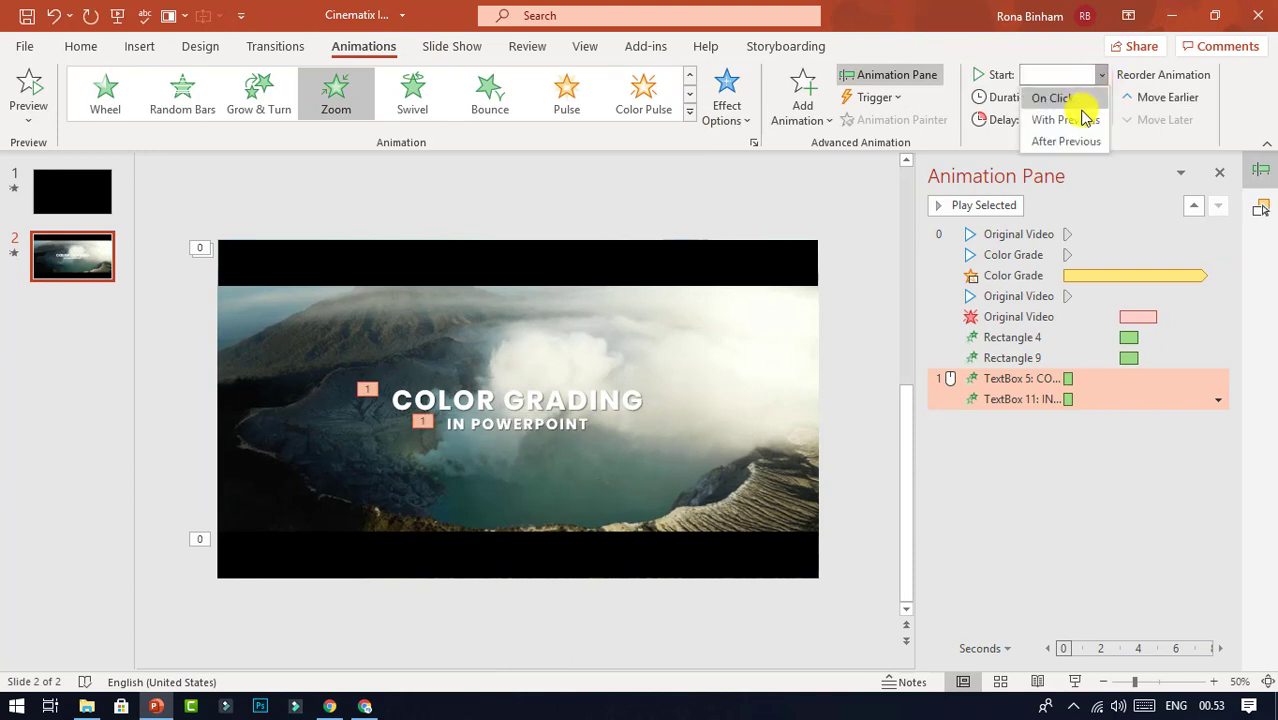
left_click(1086, 119)
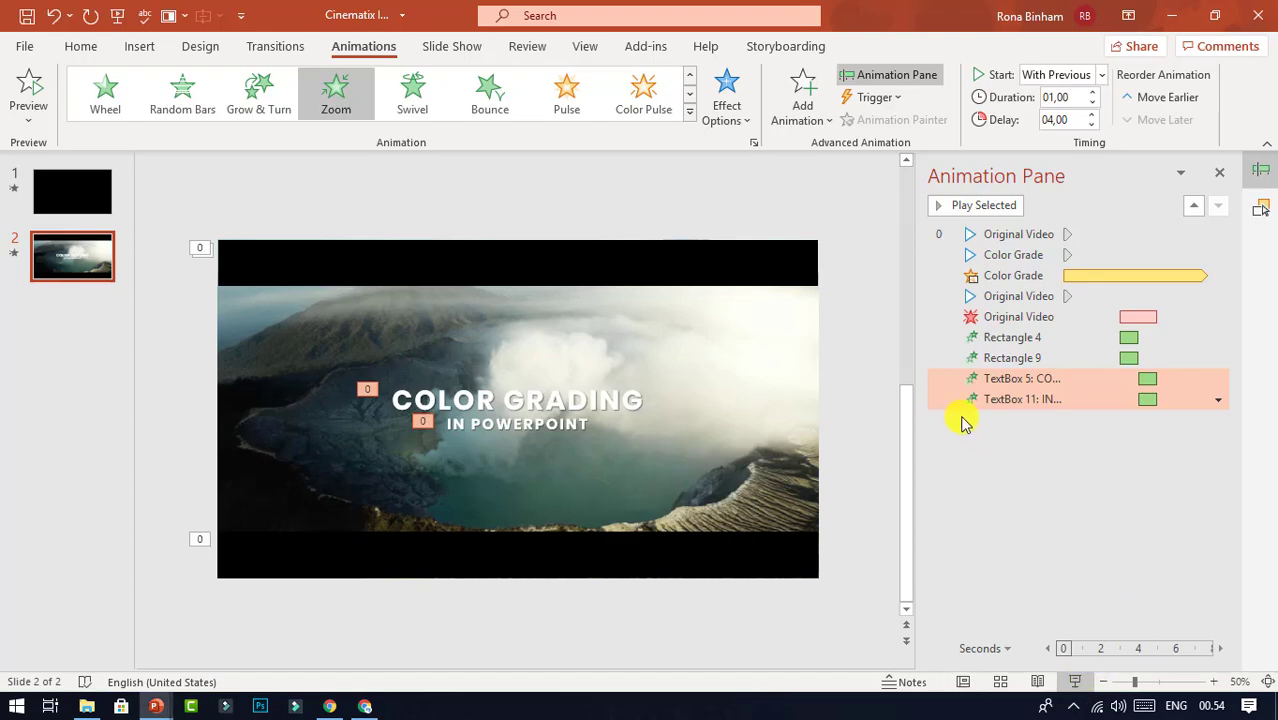
key("shift+F5")
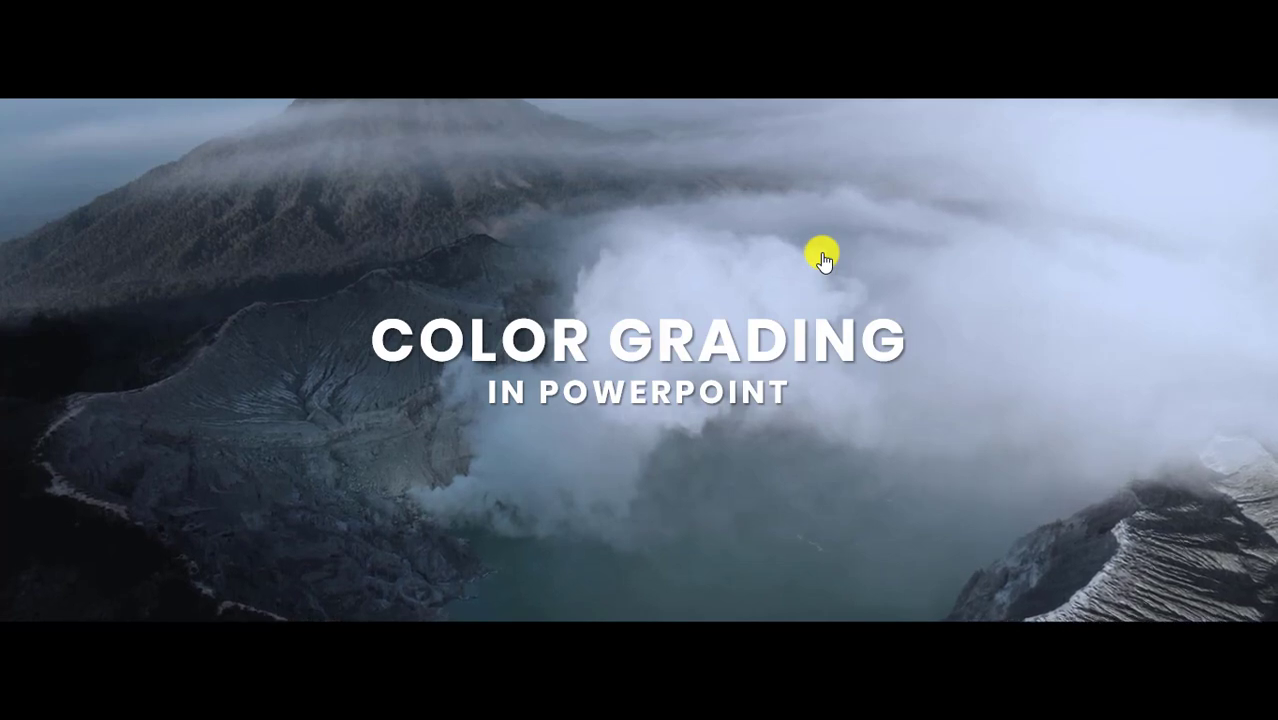
Step: End the slide show preview and return to editing slide 2
right_click(977, 433)
left_click(1060, 673)
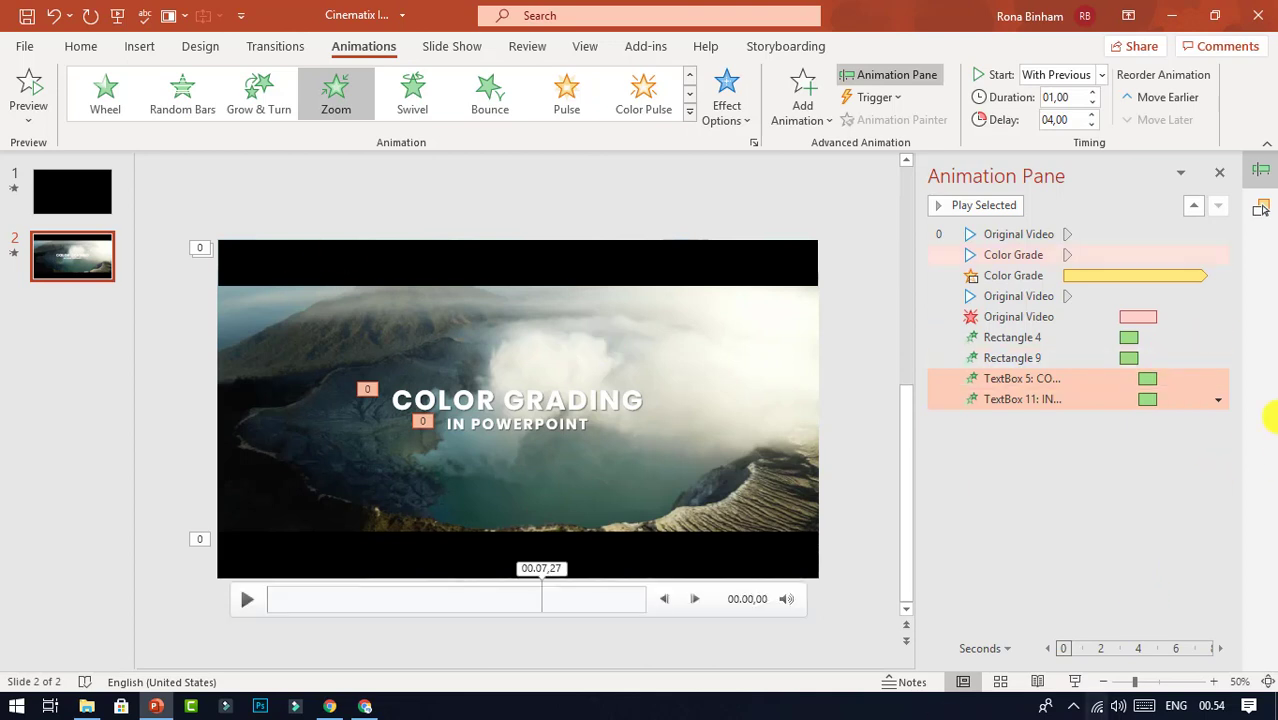
Step: Cover the whole slide with a black-filled rectangle and show its animation effects
left_click(140, 47)
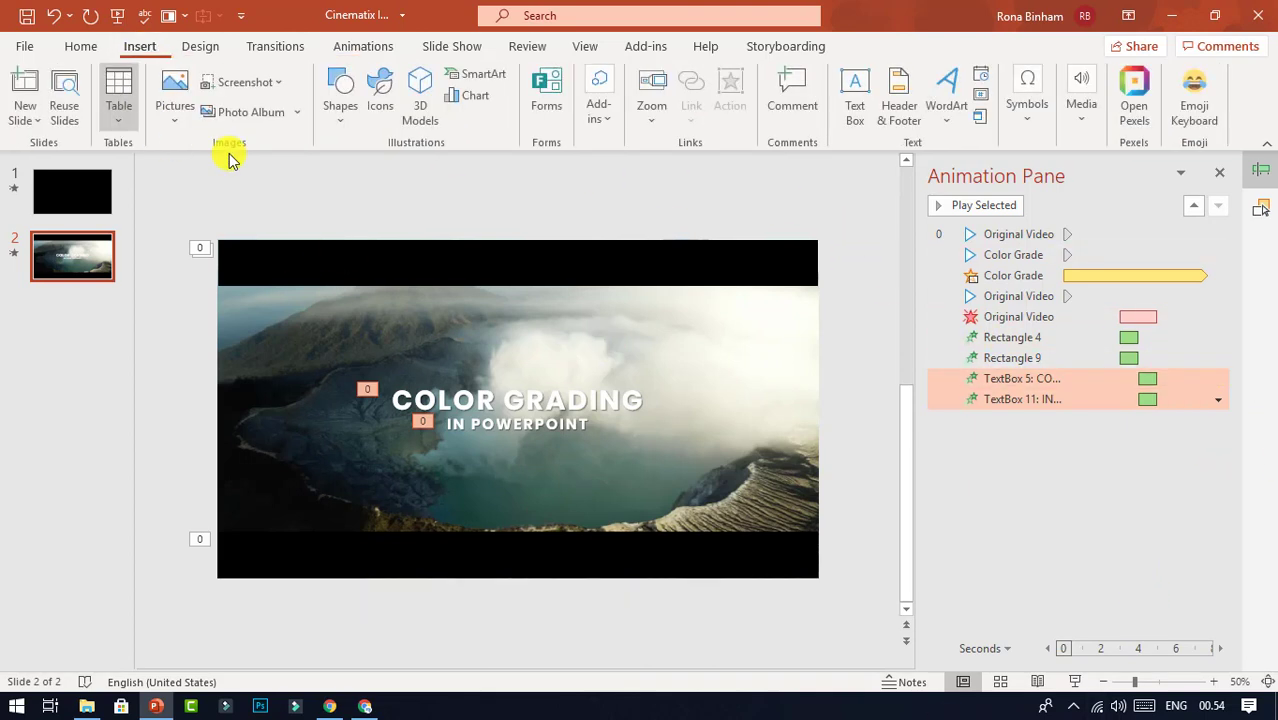
left_click(345, 122)
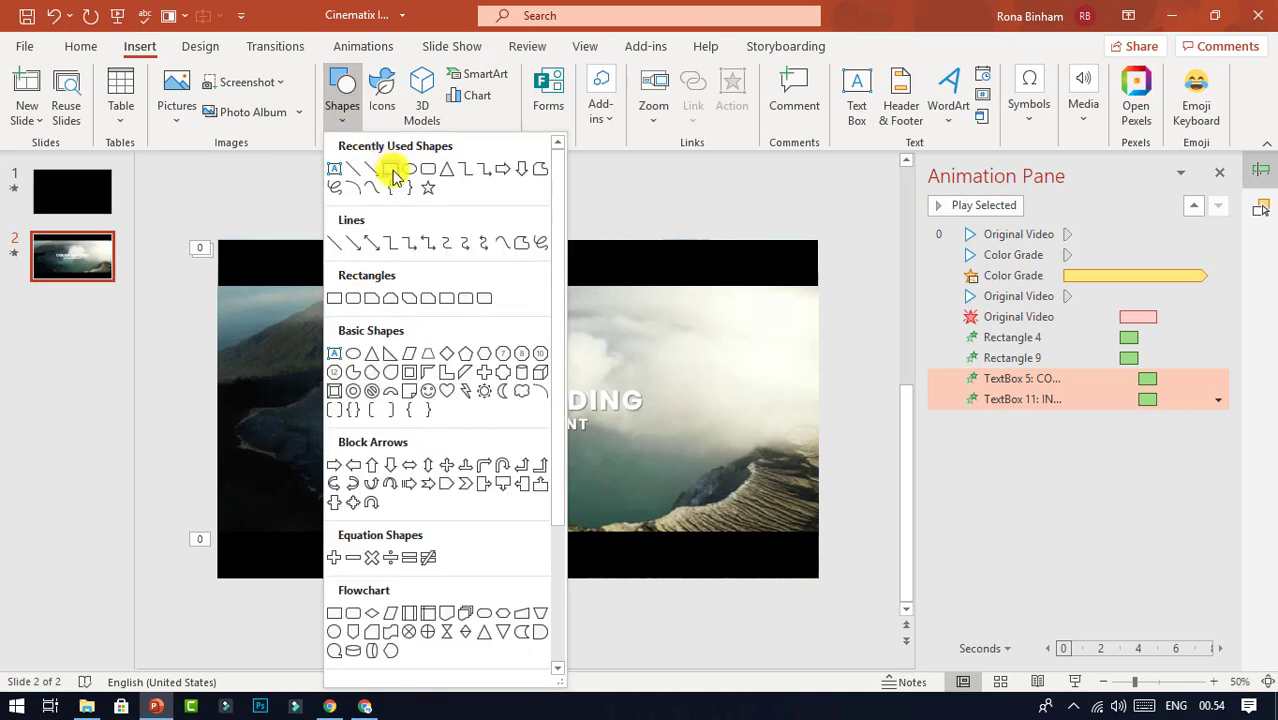
left_click(386, 168)
left_click_drag(218, 238, 818, 582)
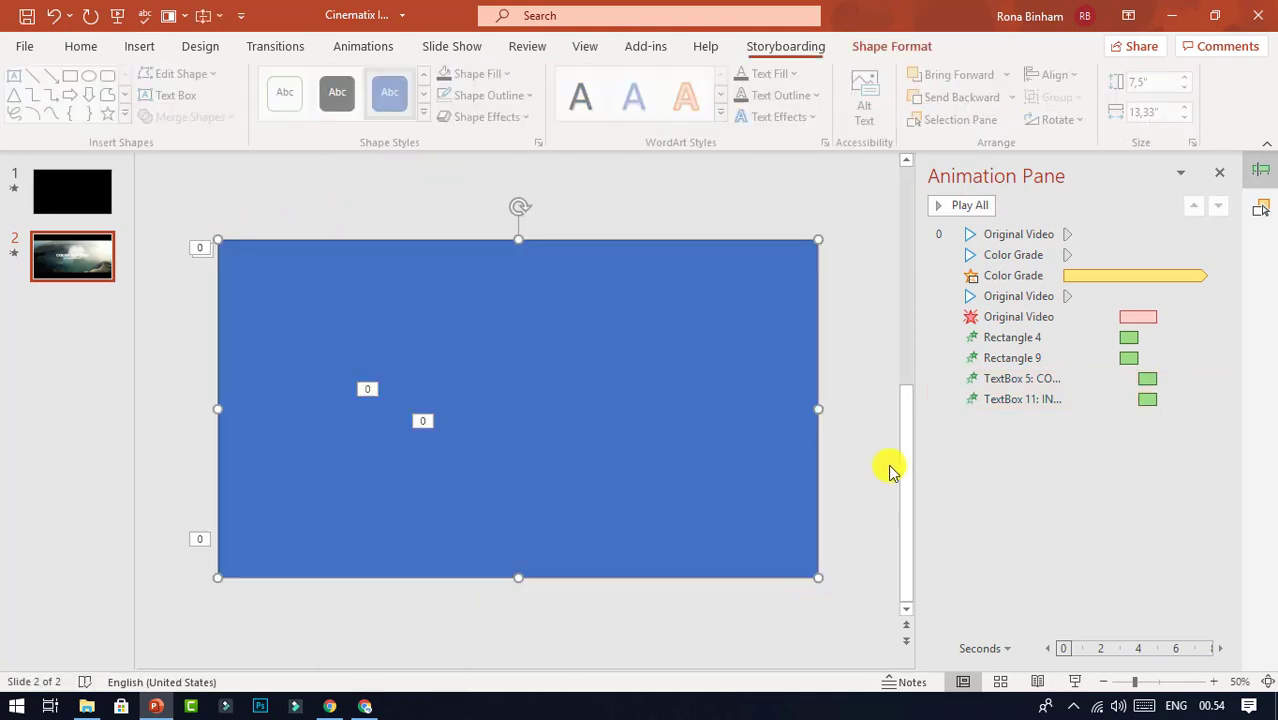
left_click(452, 75)
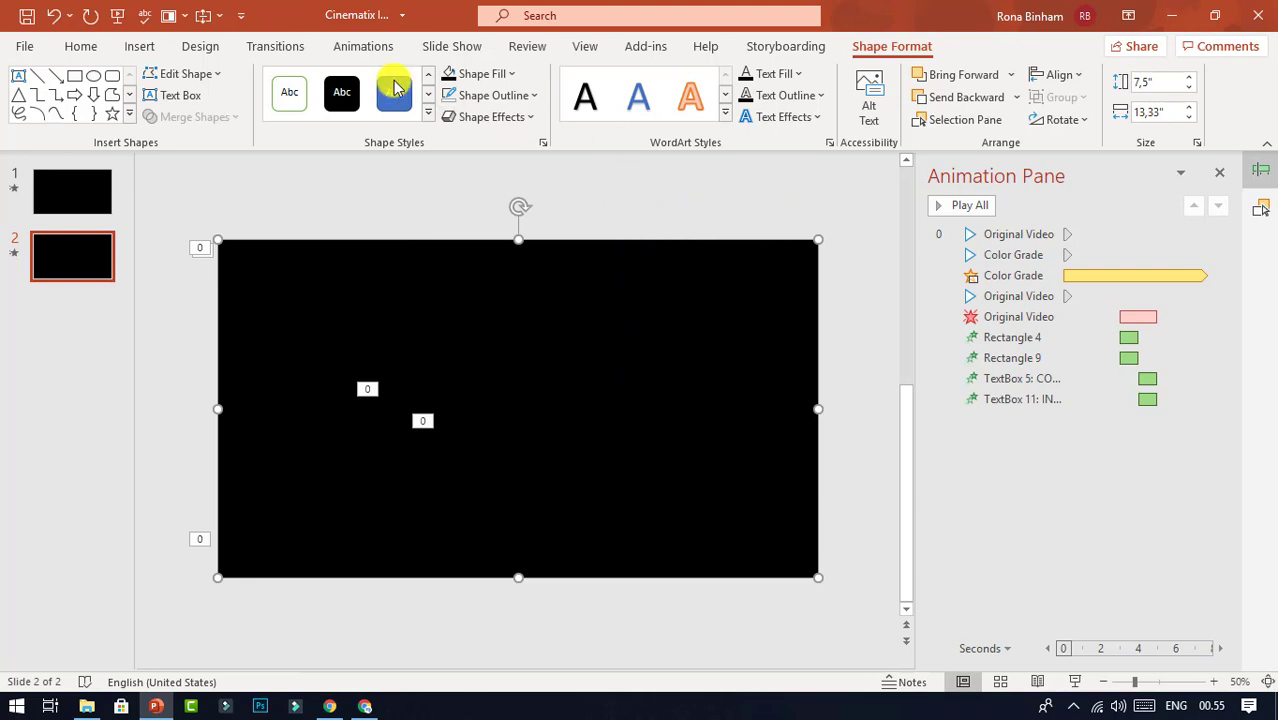
left_click(364, 47)
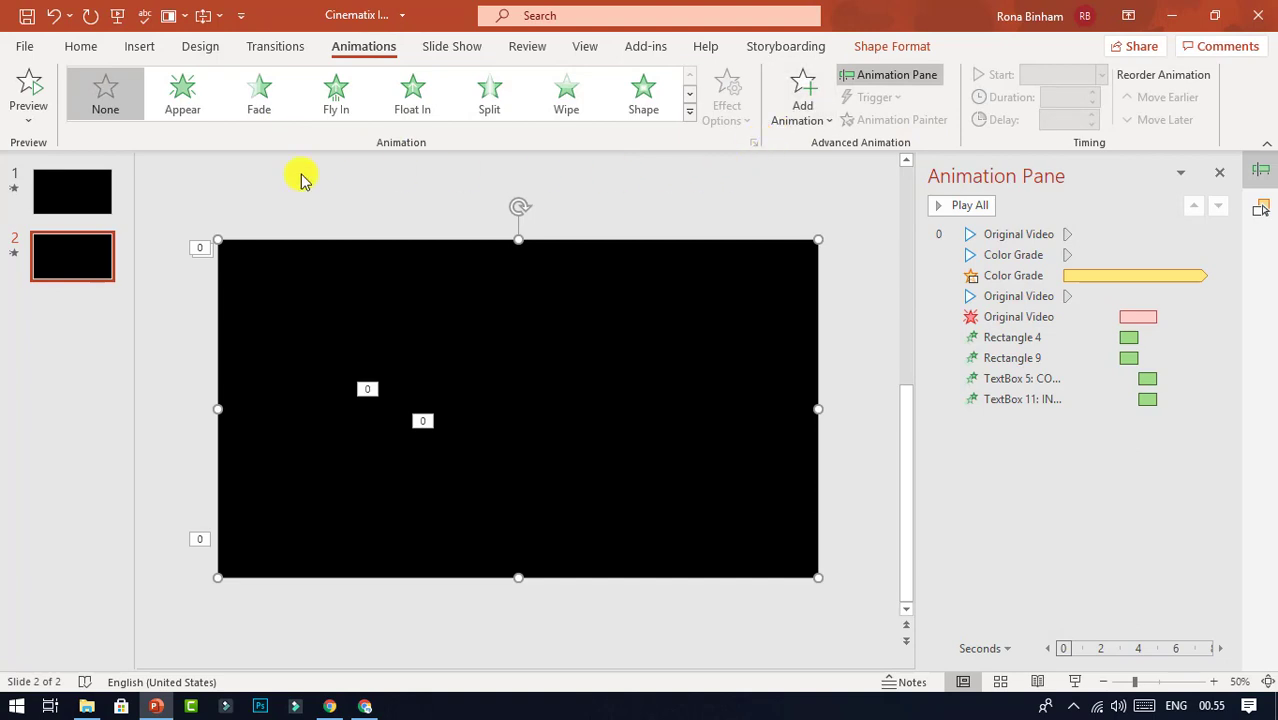
Step: Apply a Fade animation to the black rectangle, starting With Previous
left_click(274, 104)
left_click(1101, 75)
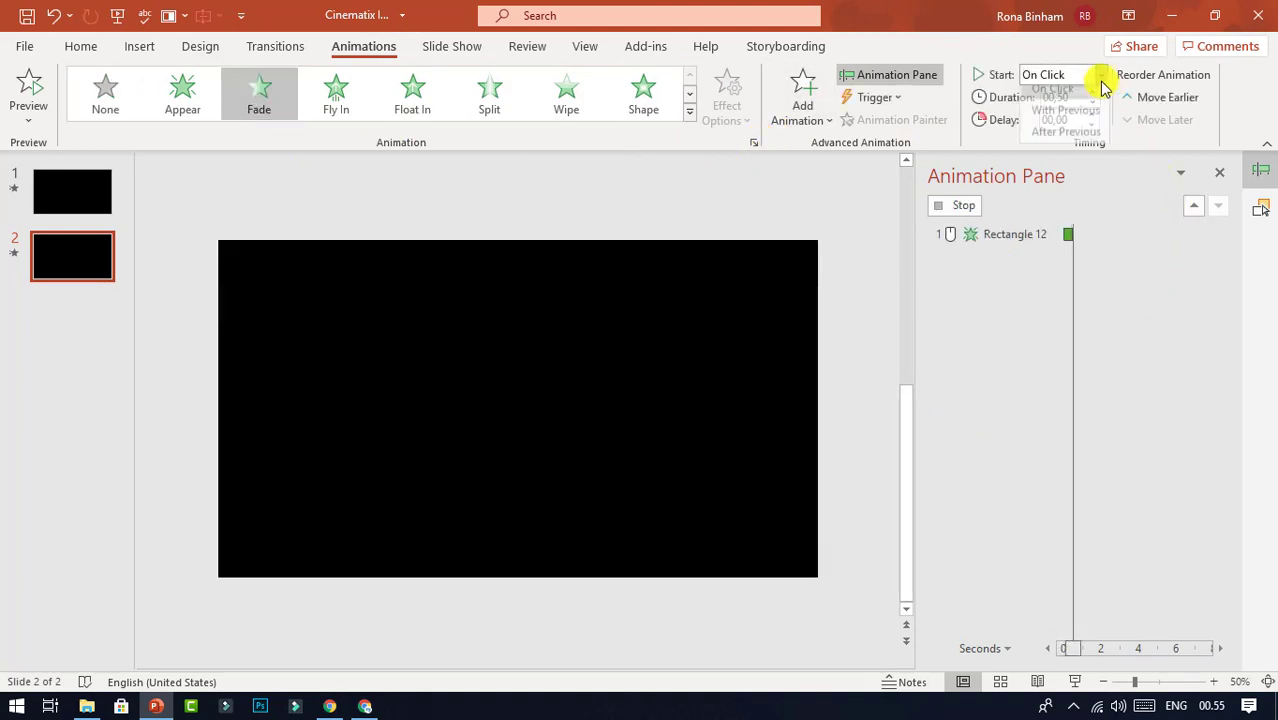
left_click(1056, 119)
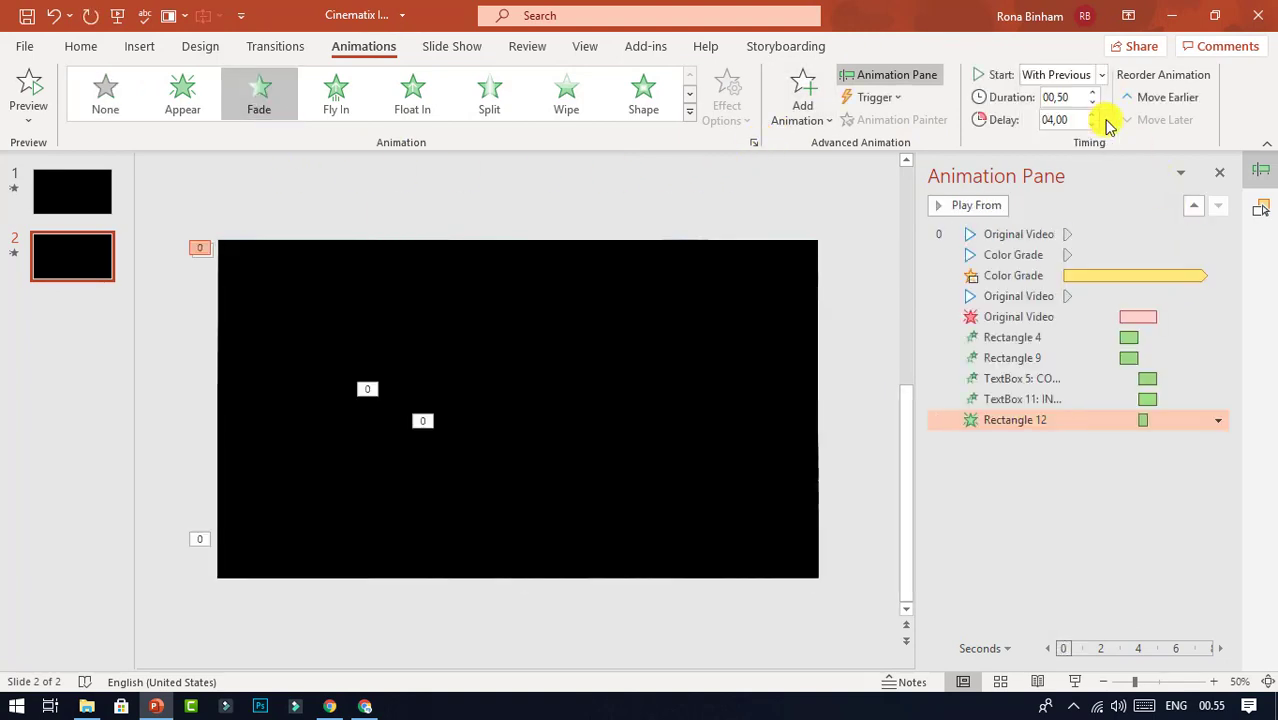
Step: Give the fade a 10-second delay and 1-second duration, then preview the slide show
double_click(1053, 119)
type("04")
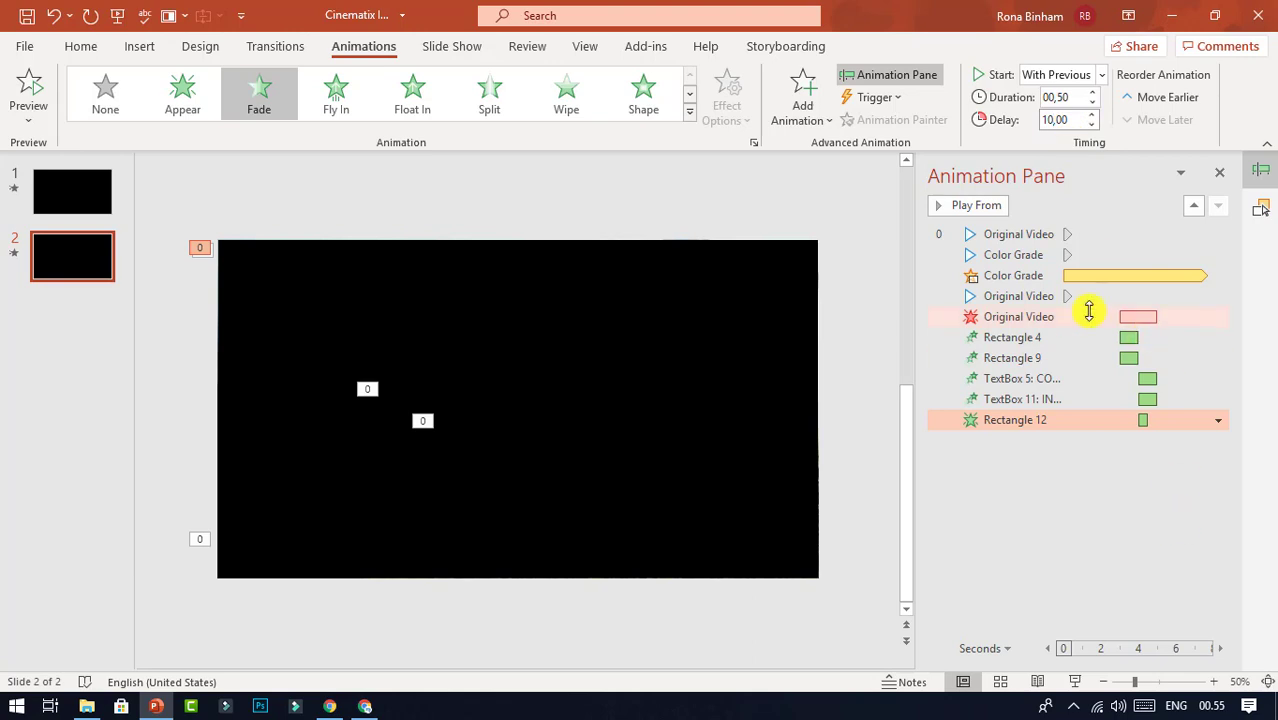
left_click(1130, 458)
left_click(1155, 418)
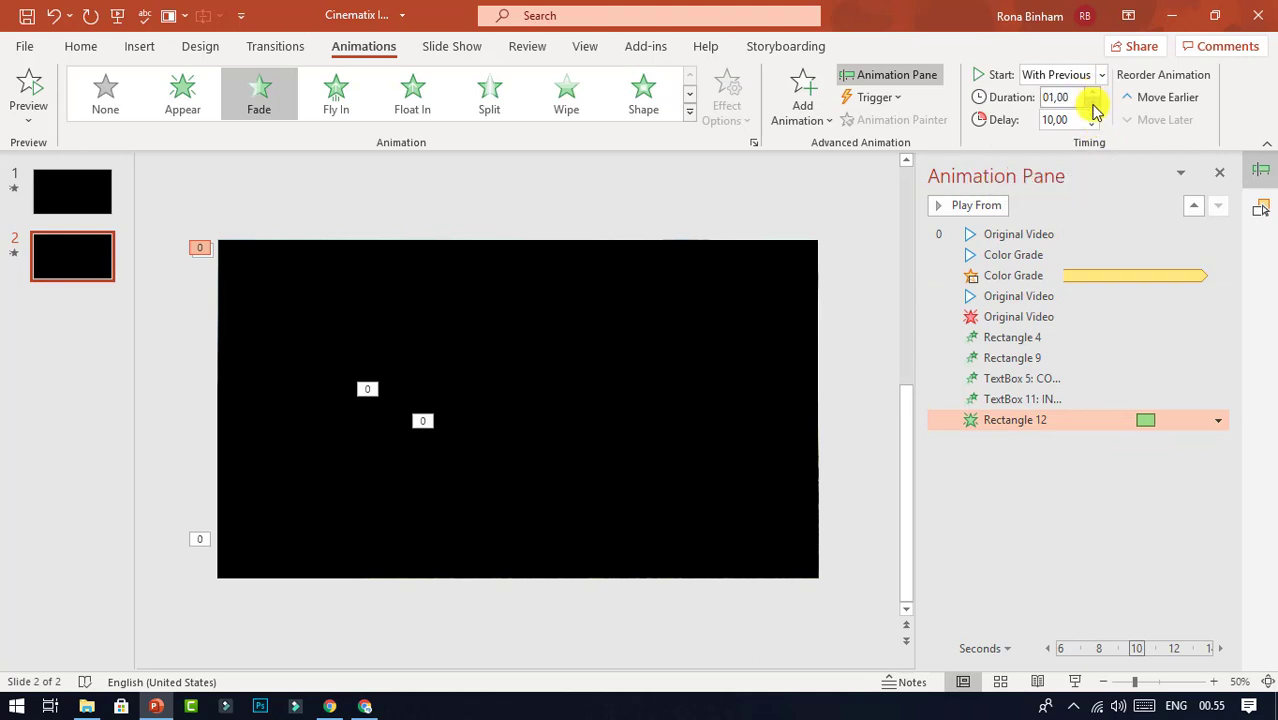
left_click(1075, 683)
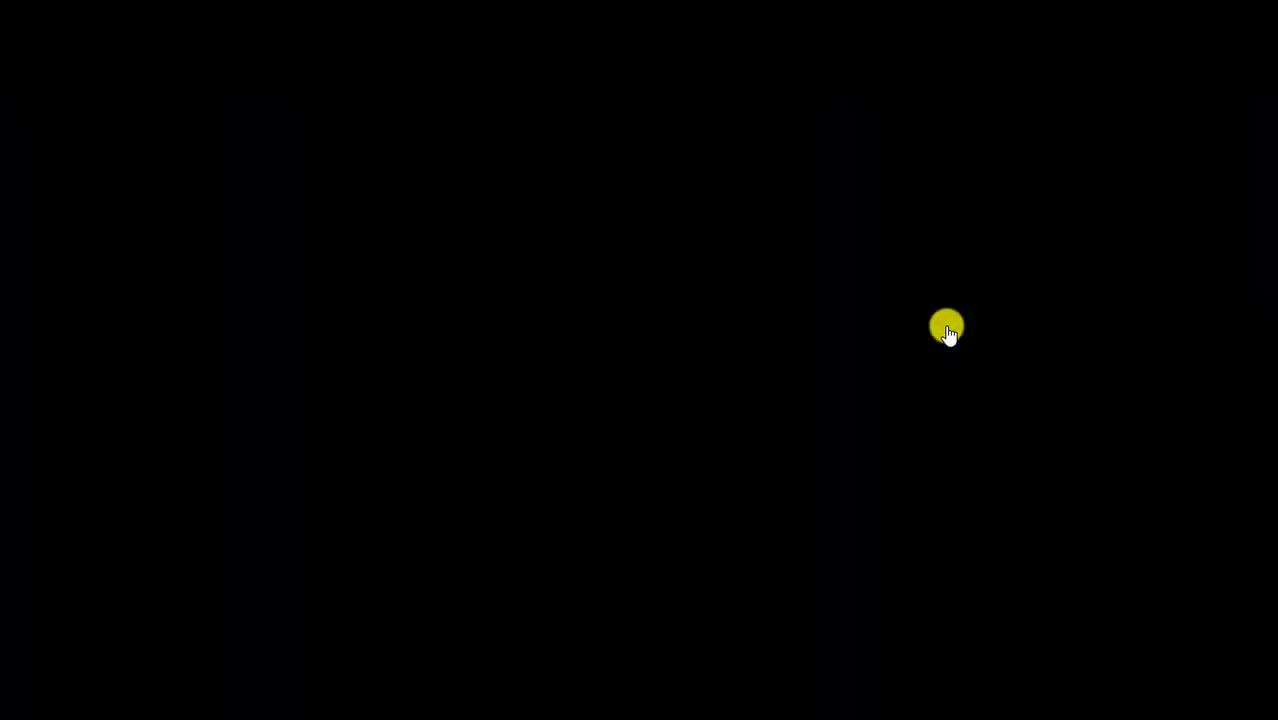
right_click(948, 330)
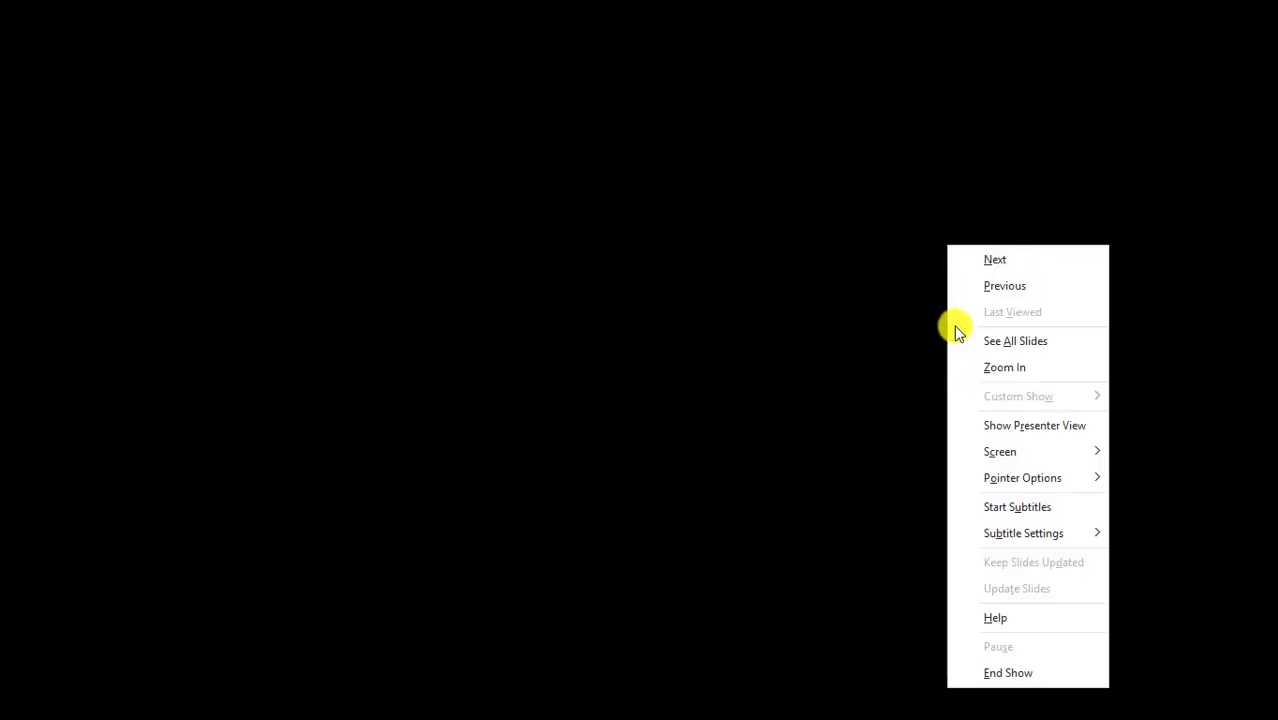
left_click(1013, 673)
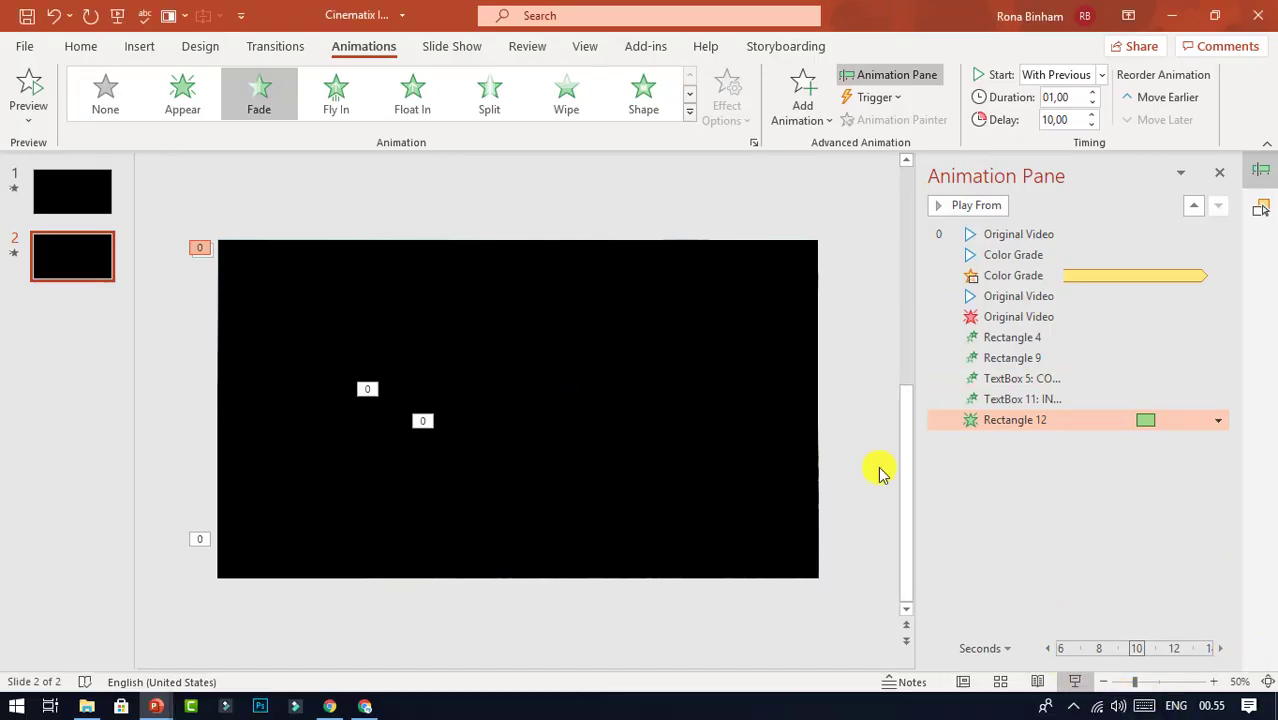
key("shift+F5")
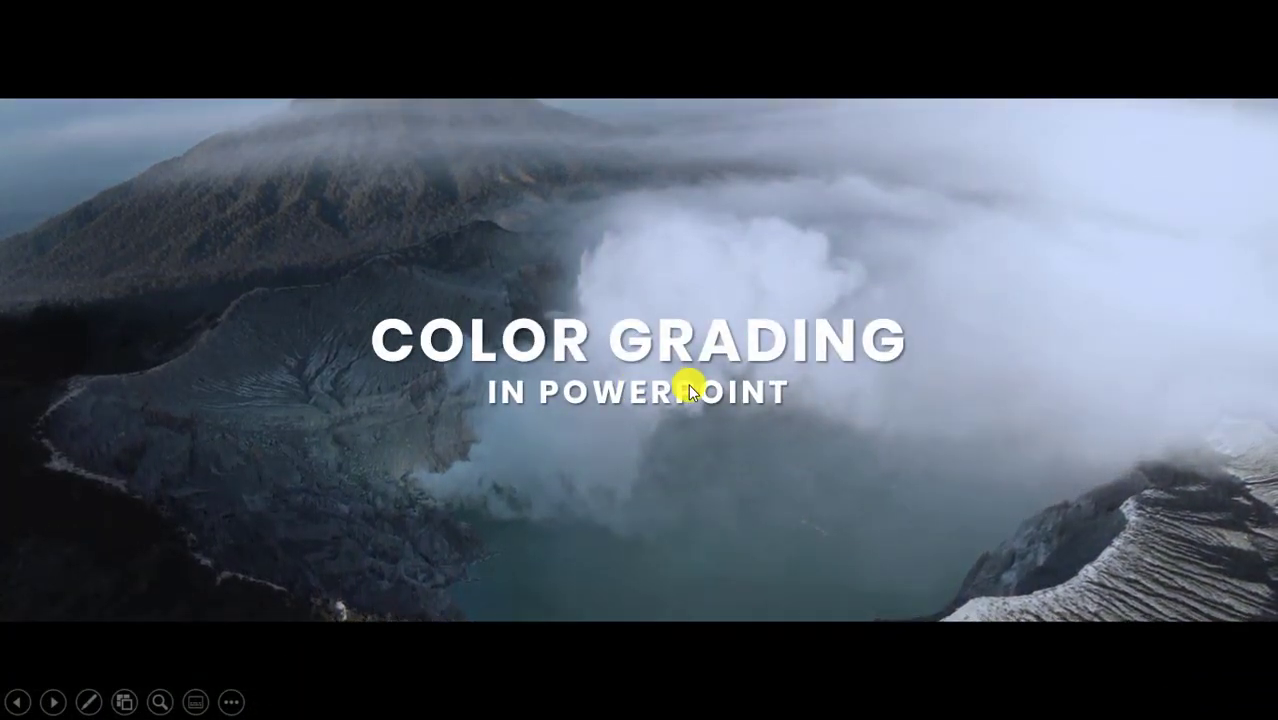
right_click(688, 384)
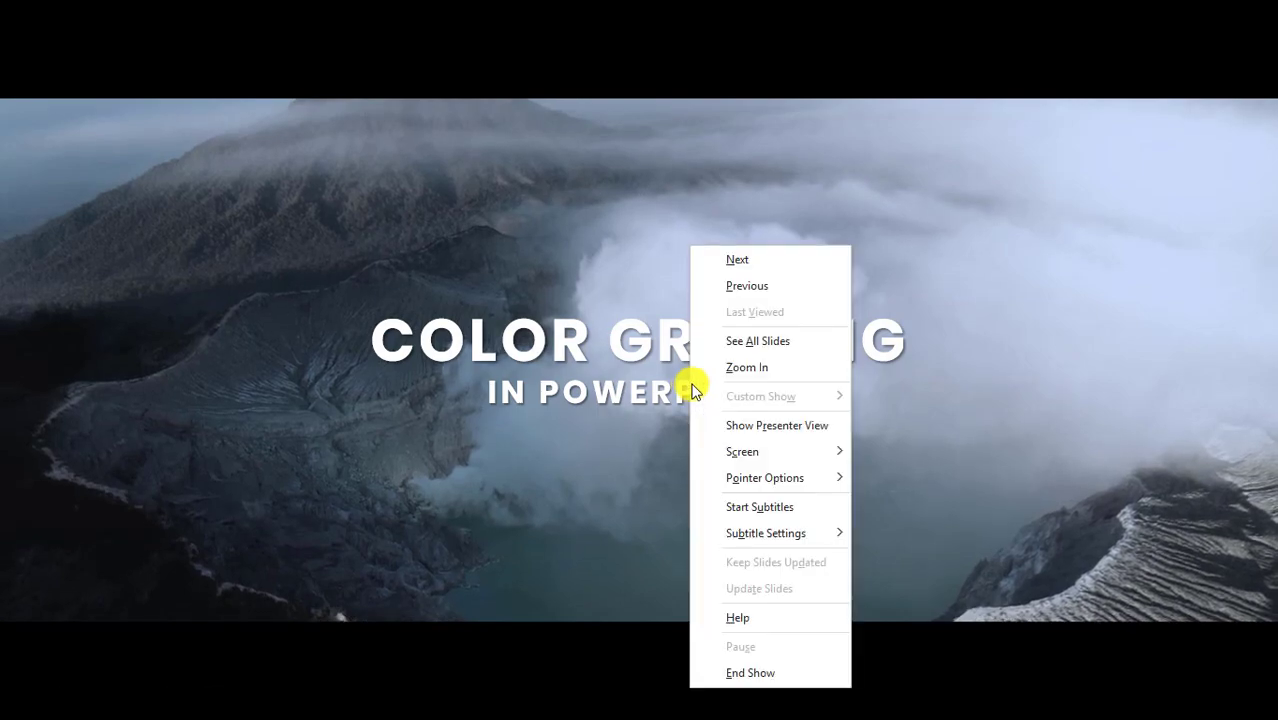
left_click(805, 668)
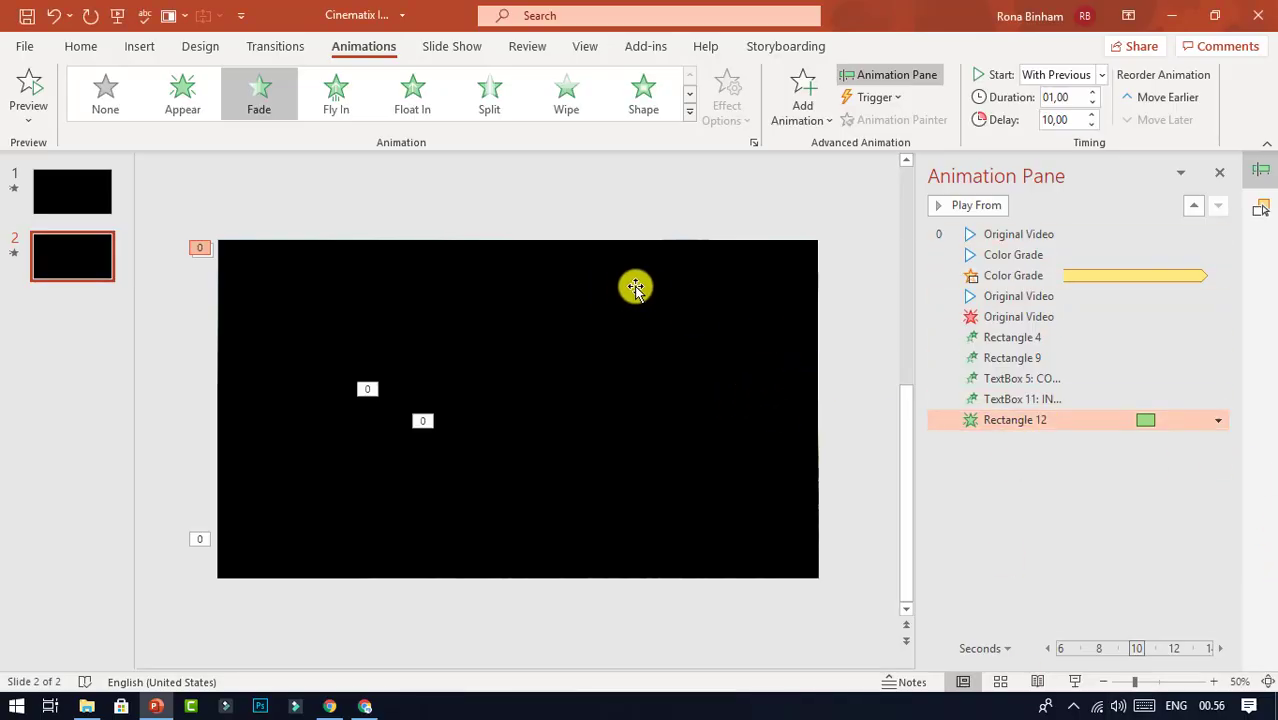
Step: In the Selection Pane, hide all objects and leave only the Color Grade video visible
left_click(730, 265)
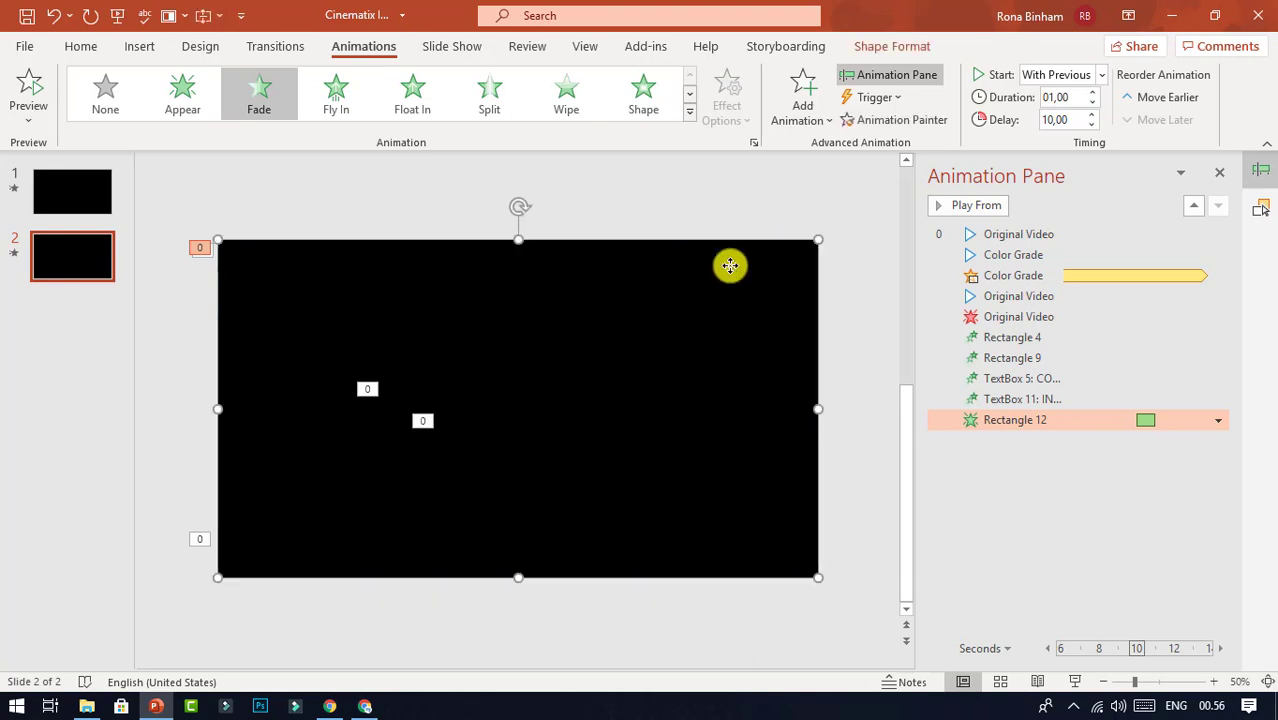
left_click(892, 46)
left_click(986, 124)
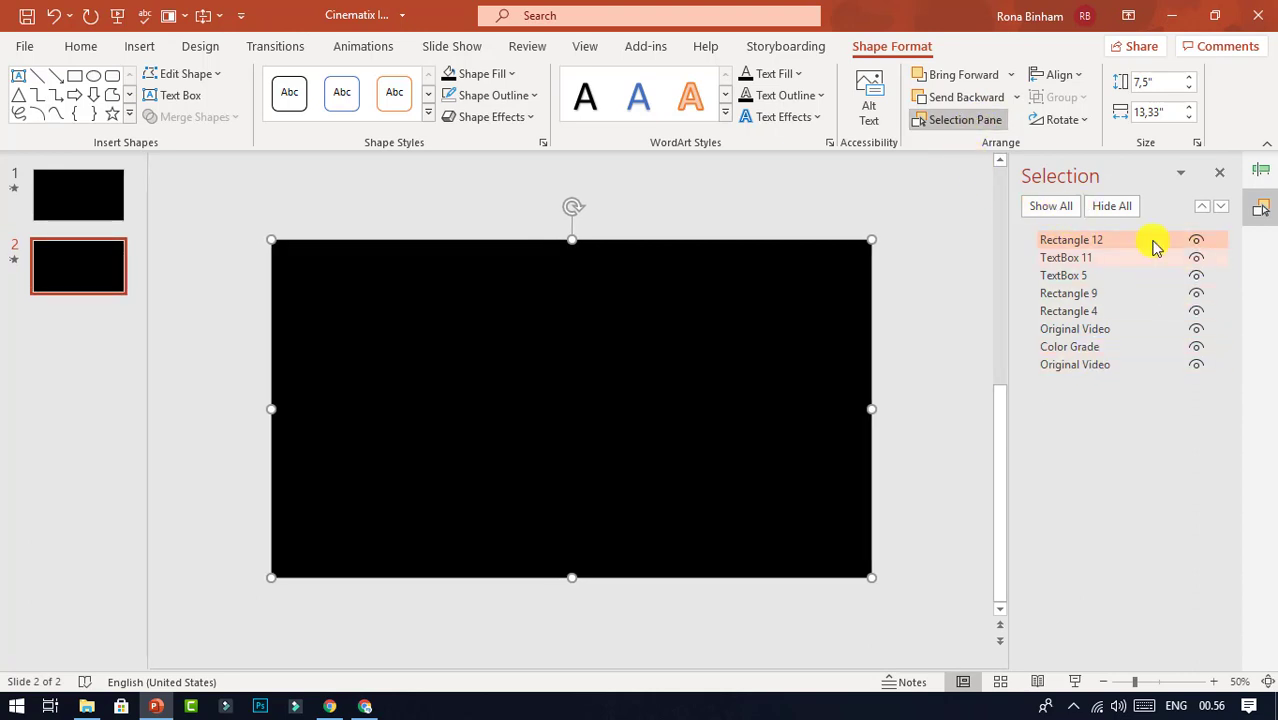
left_click(1118, 208)
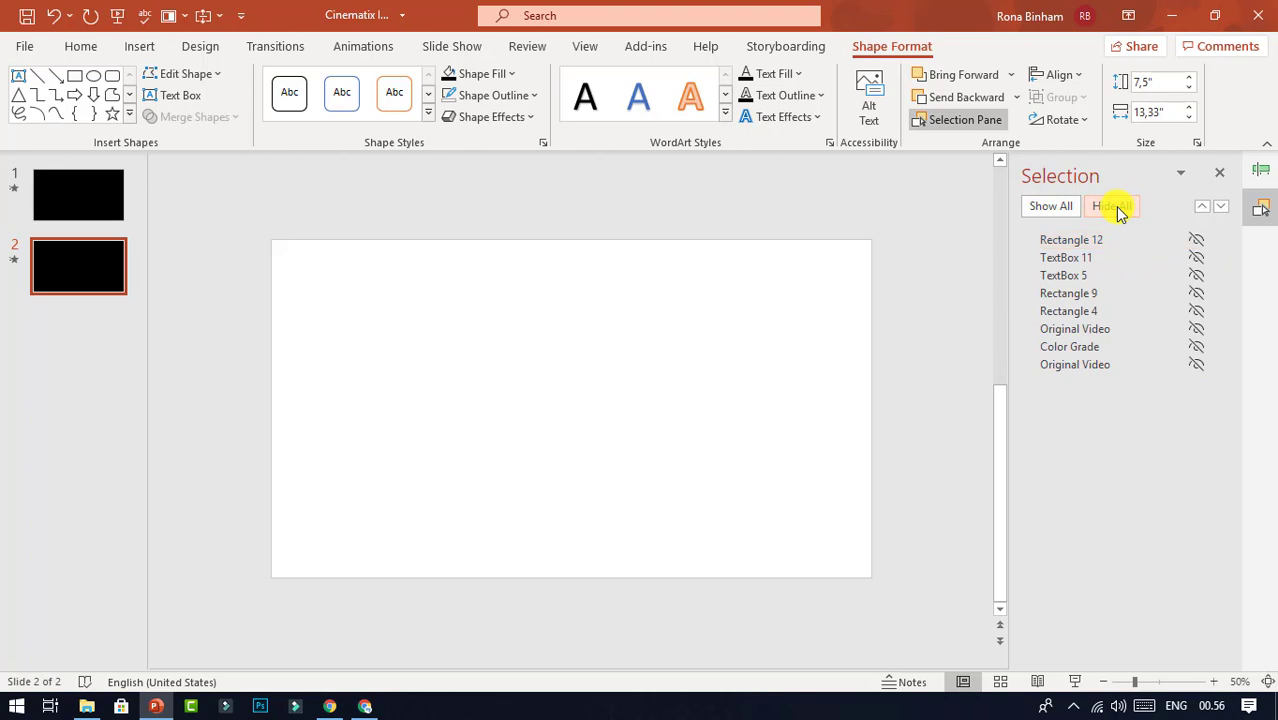
left_click(1197, 347)
Step: Recolor the Color Grade video with a purple variation, then show all objects again
left_click(719, 335)
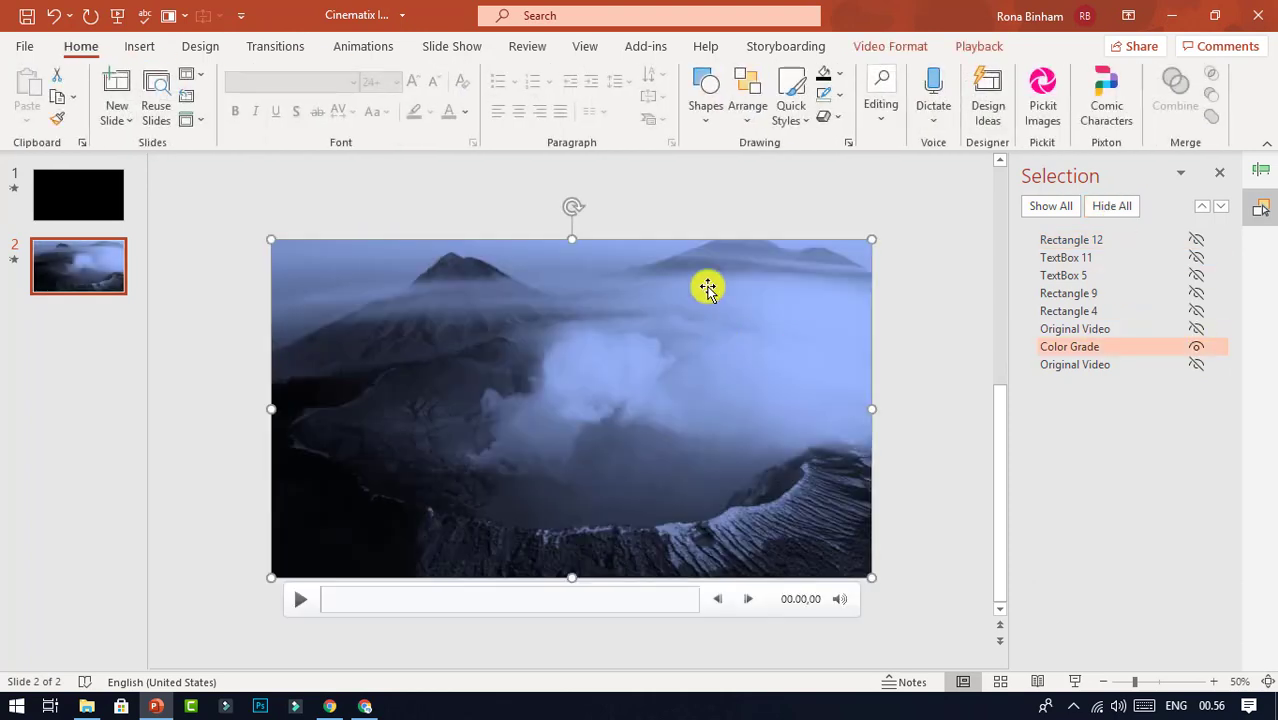
left_click(900, 47)
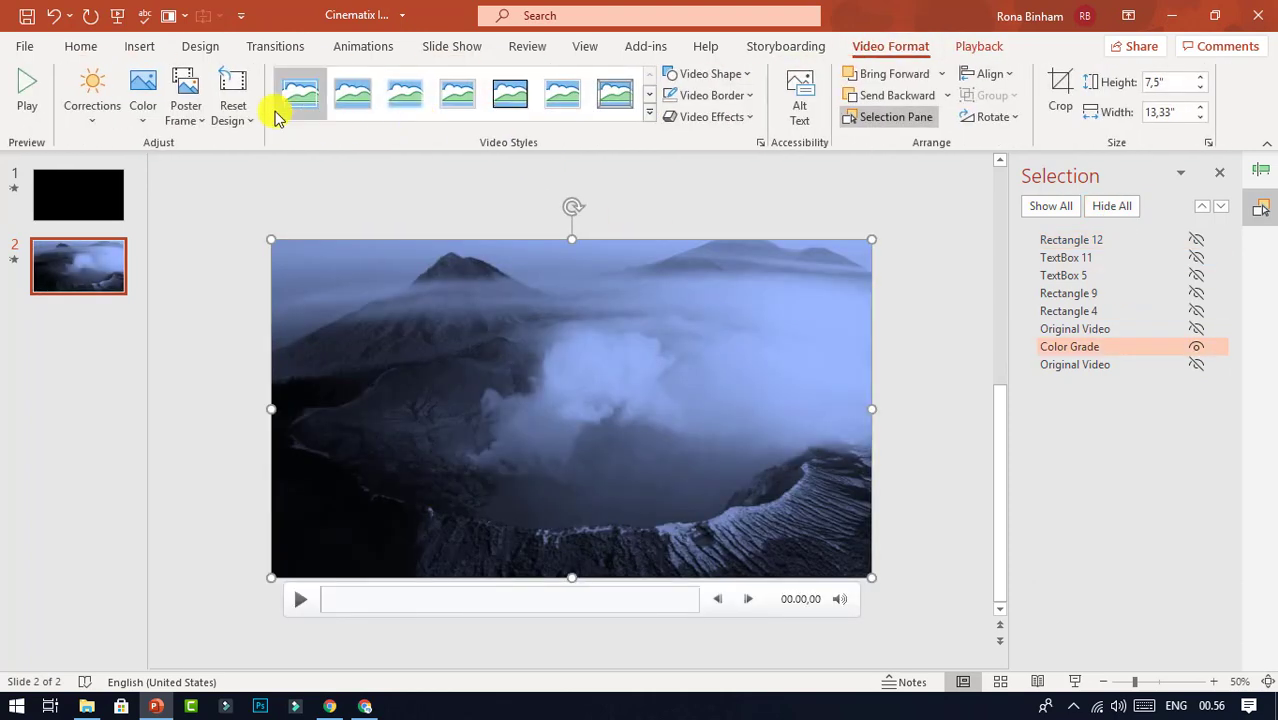
left_click(145, 125)
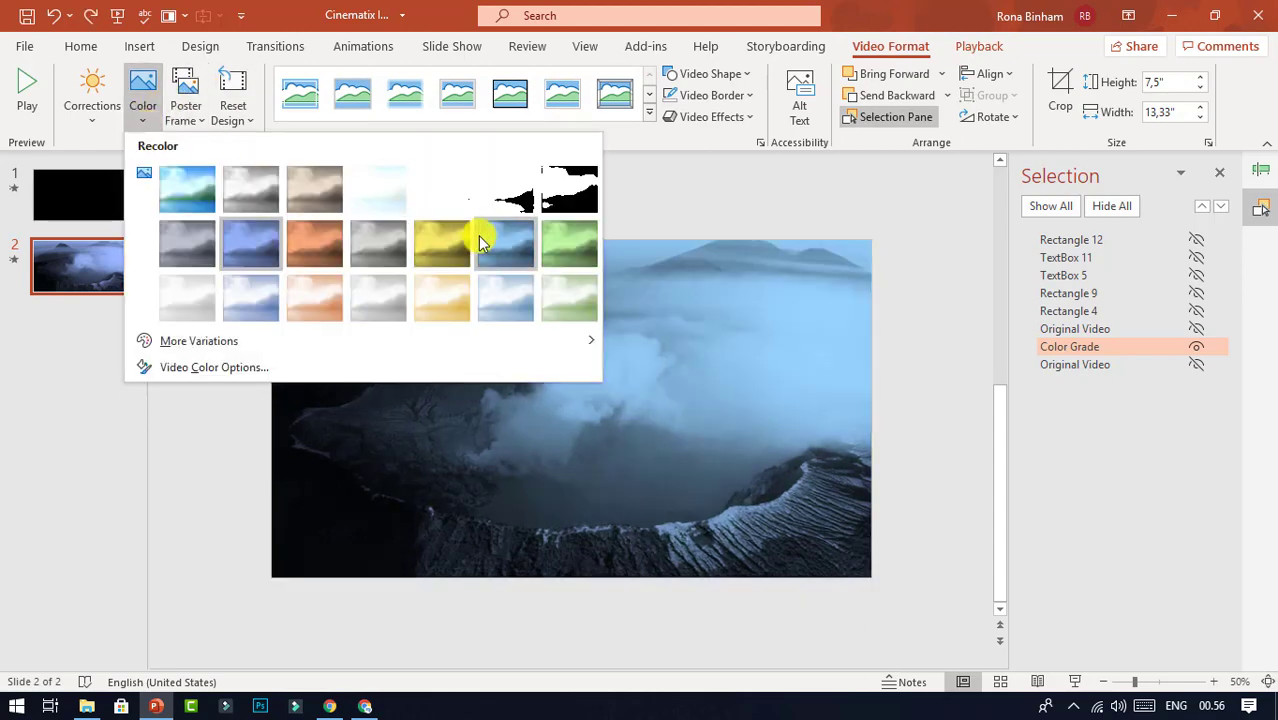
mouse_move(535, 344)
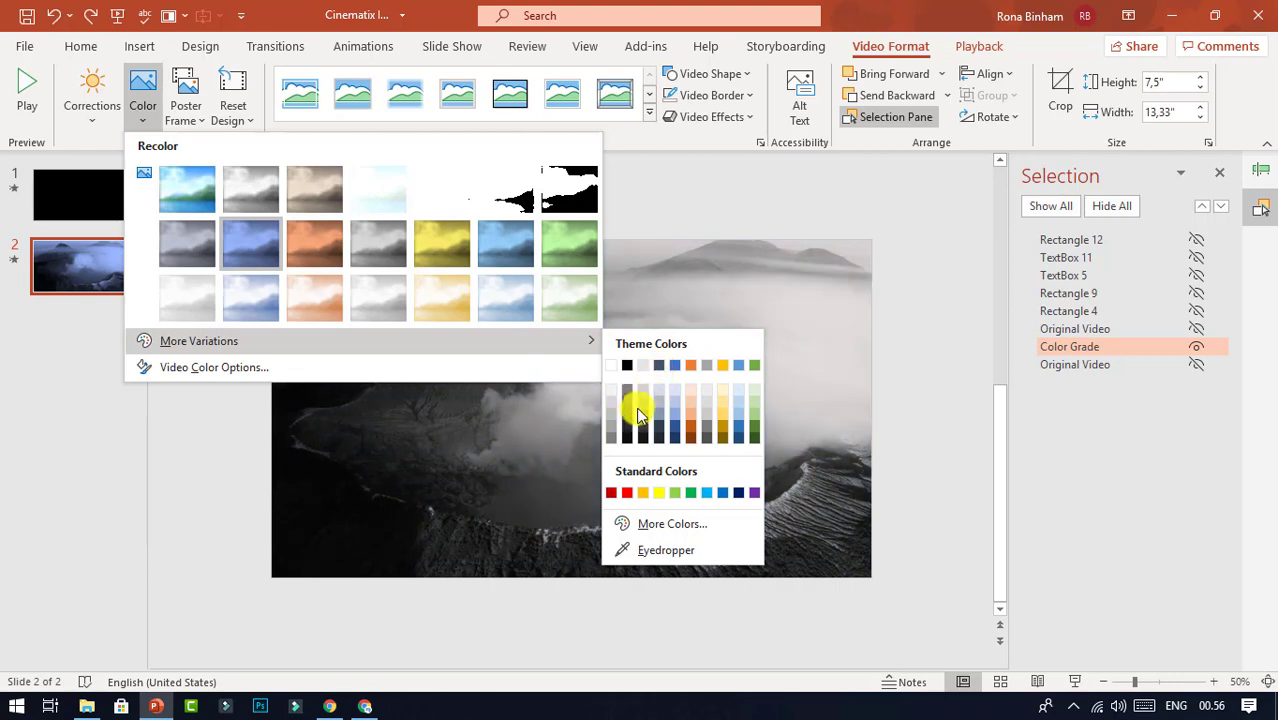
left_click(752, 491)
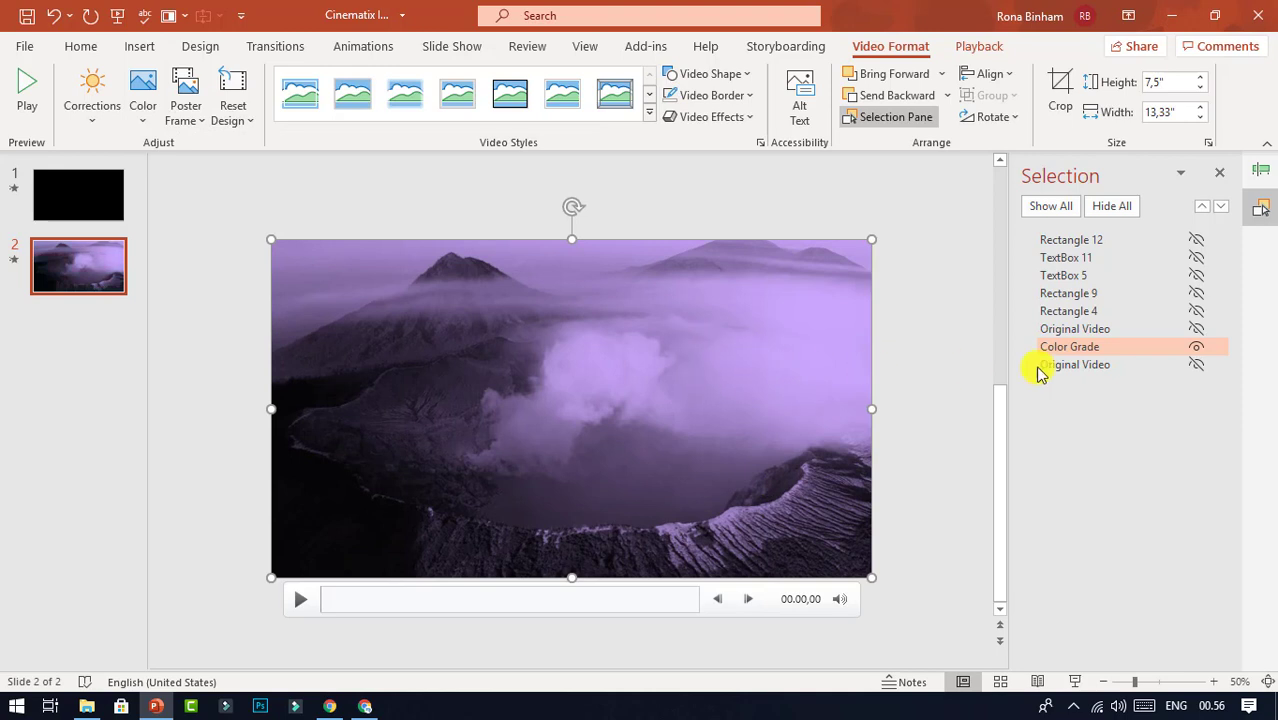
left_click(1049, 205)
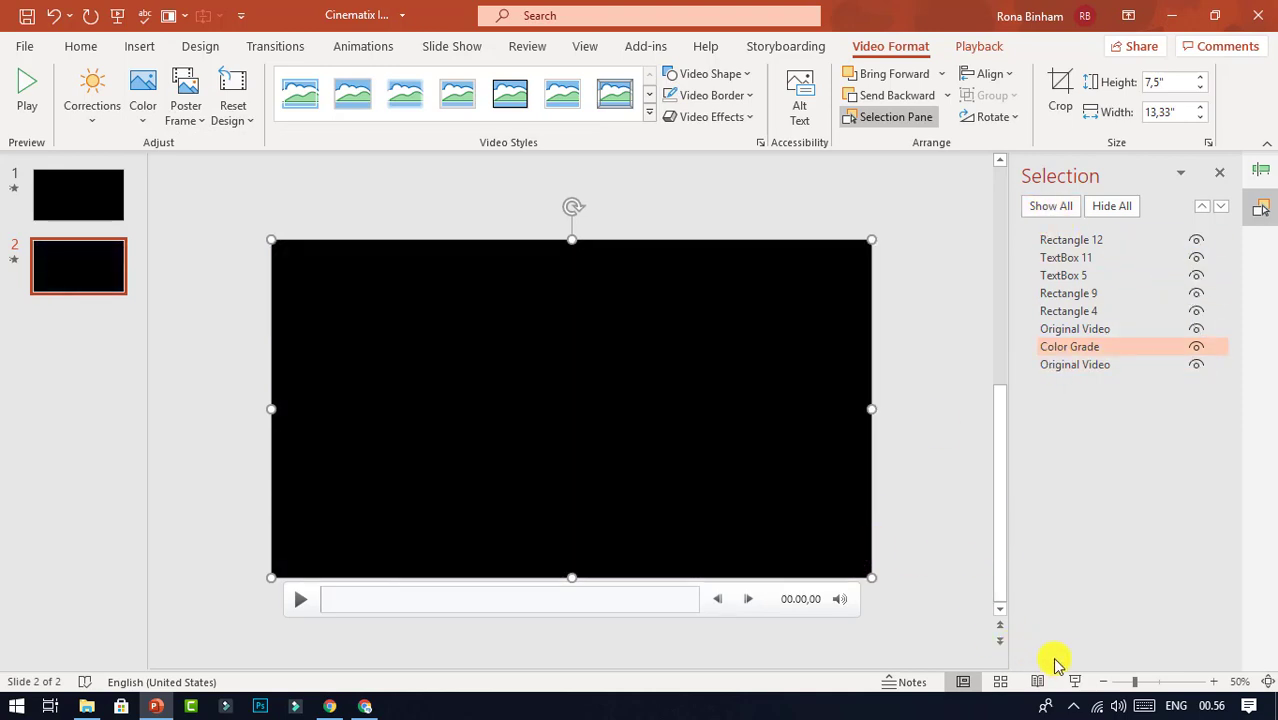
left_click(1076, 680)
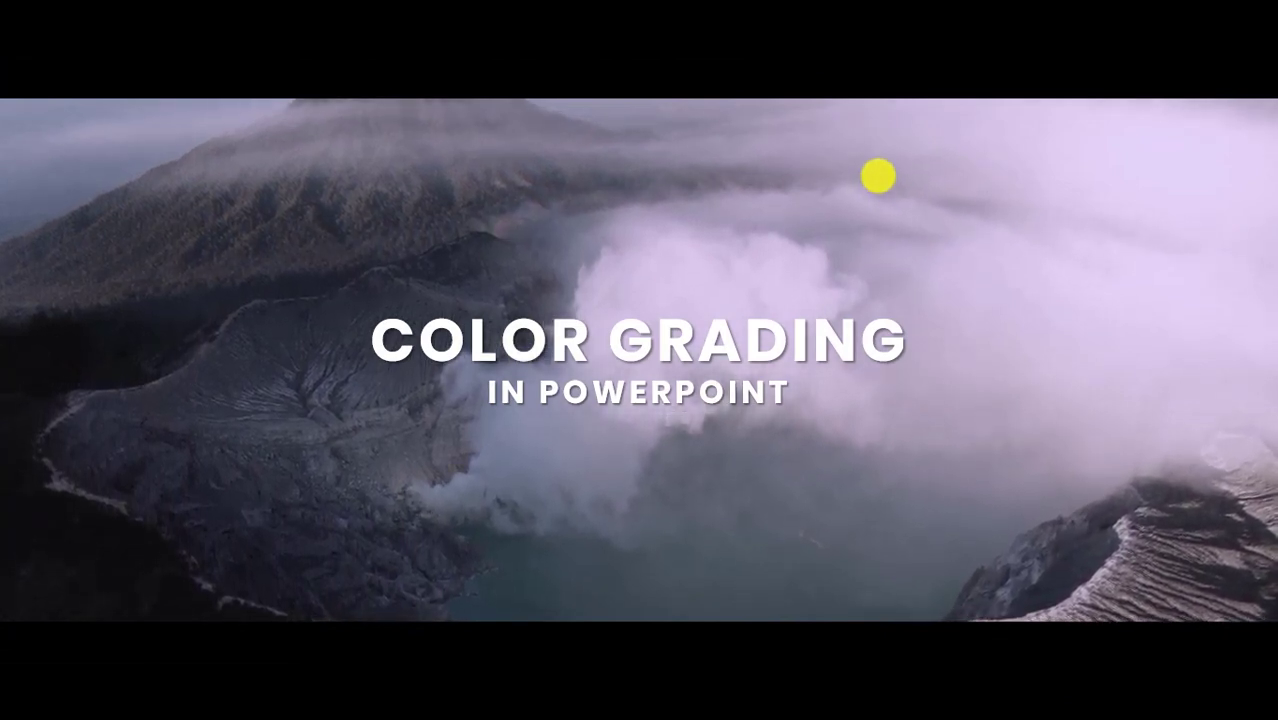
right_click(878, 176)
left_click(950, 604)
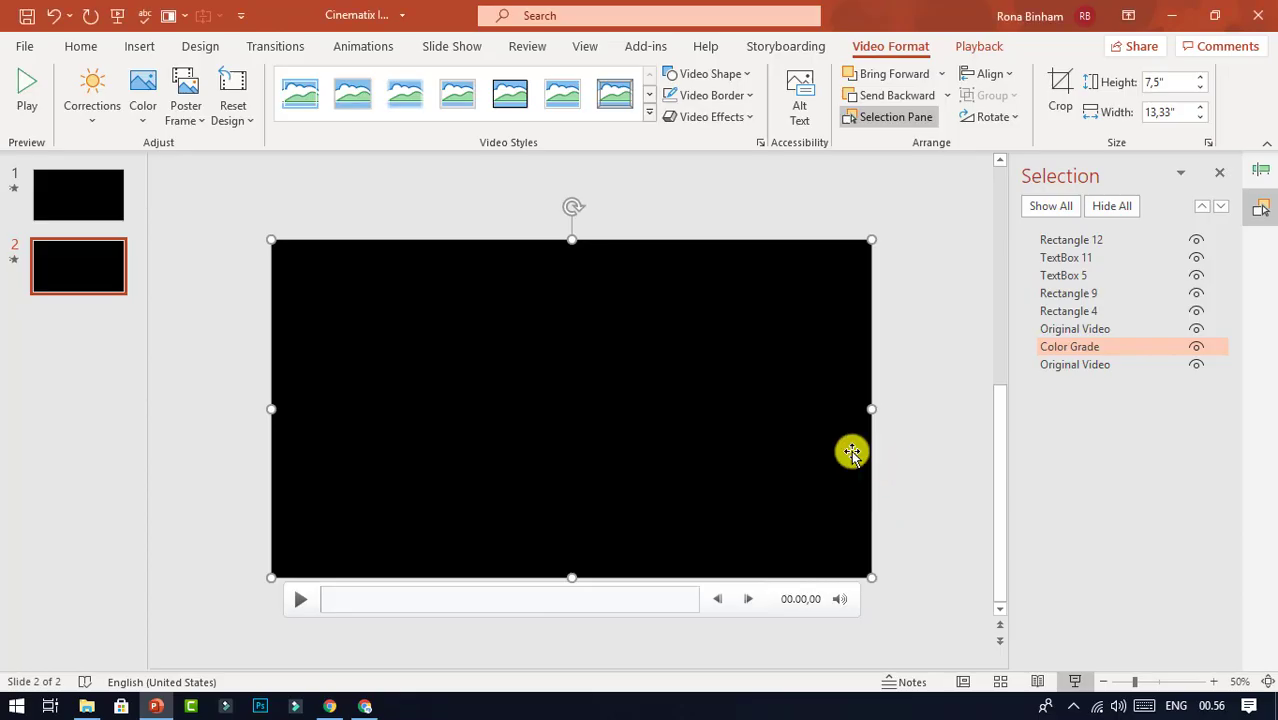
left_click(940, 305)
left_click(833, 331)
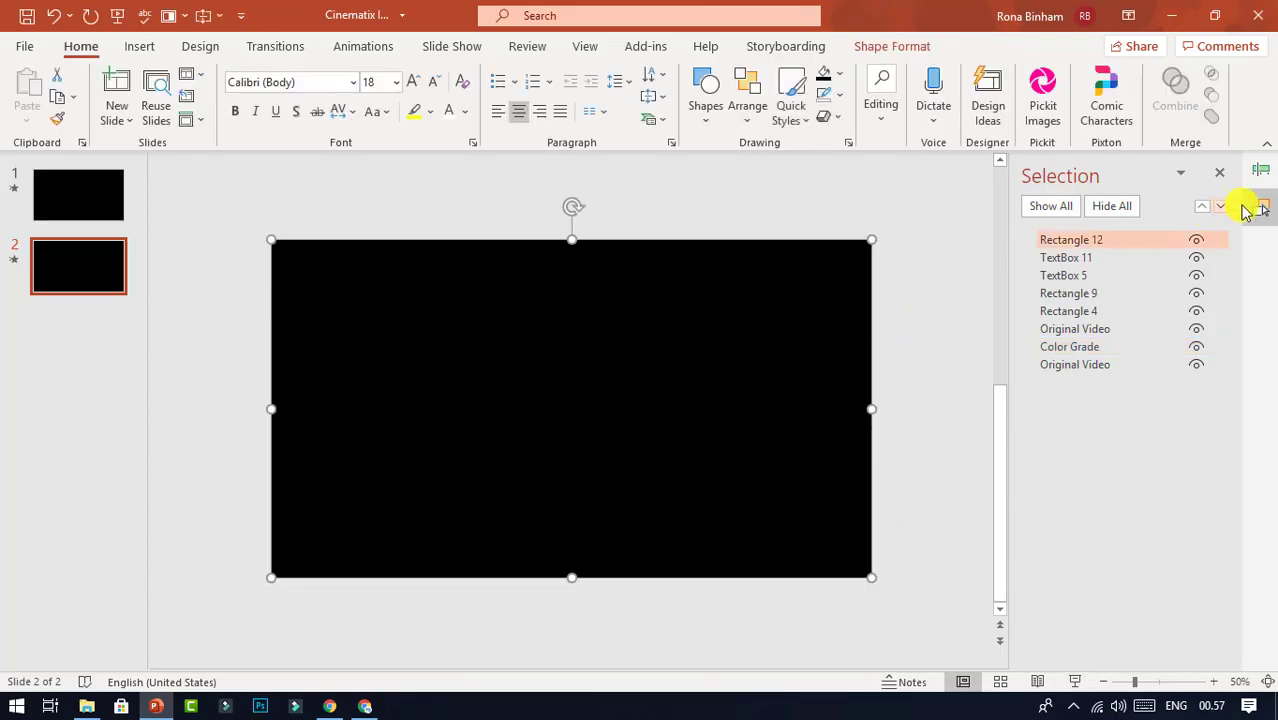
Step: Hide Rectangle 12, close the Animation Pane, and fit the slide to the window
left_click(1196, 241)
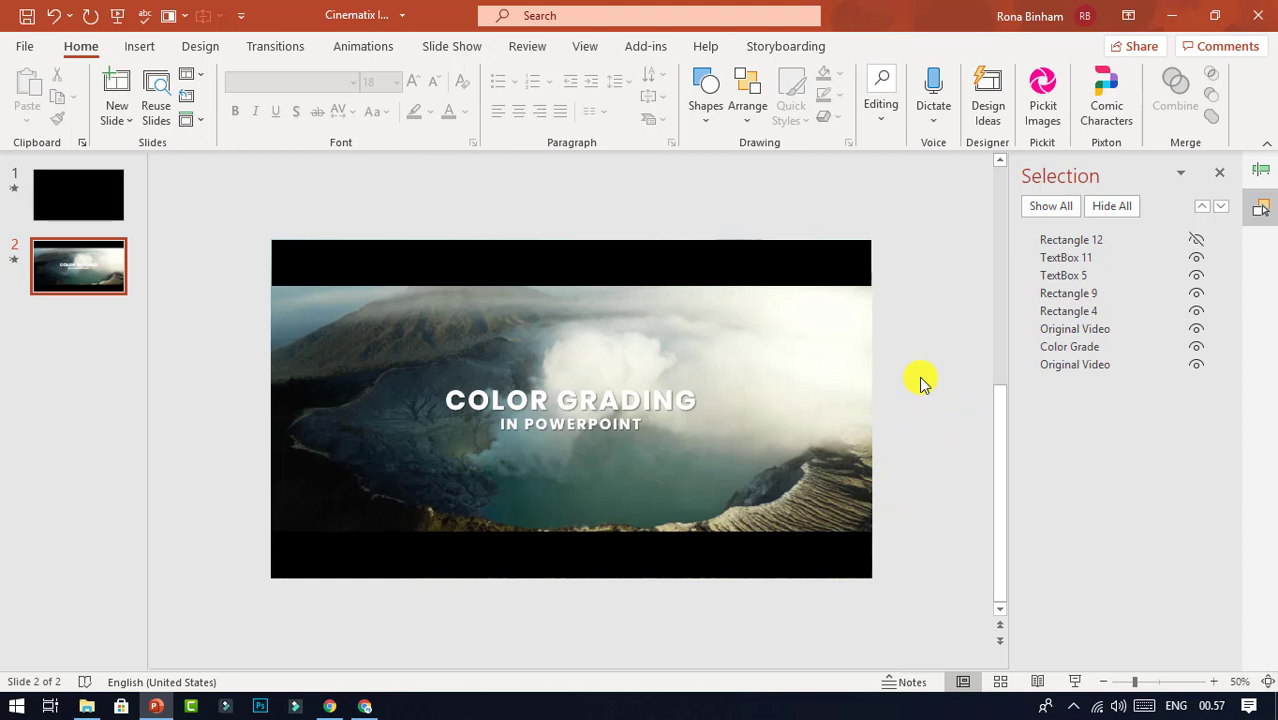
left_click(1194, 242)
left_click(1254, 170)
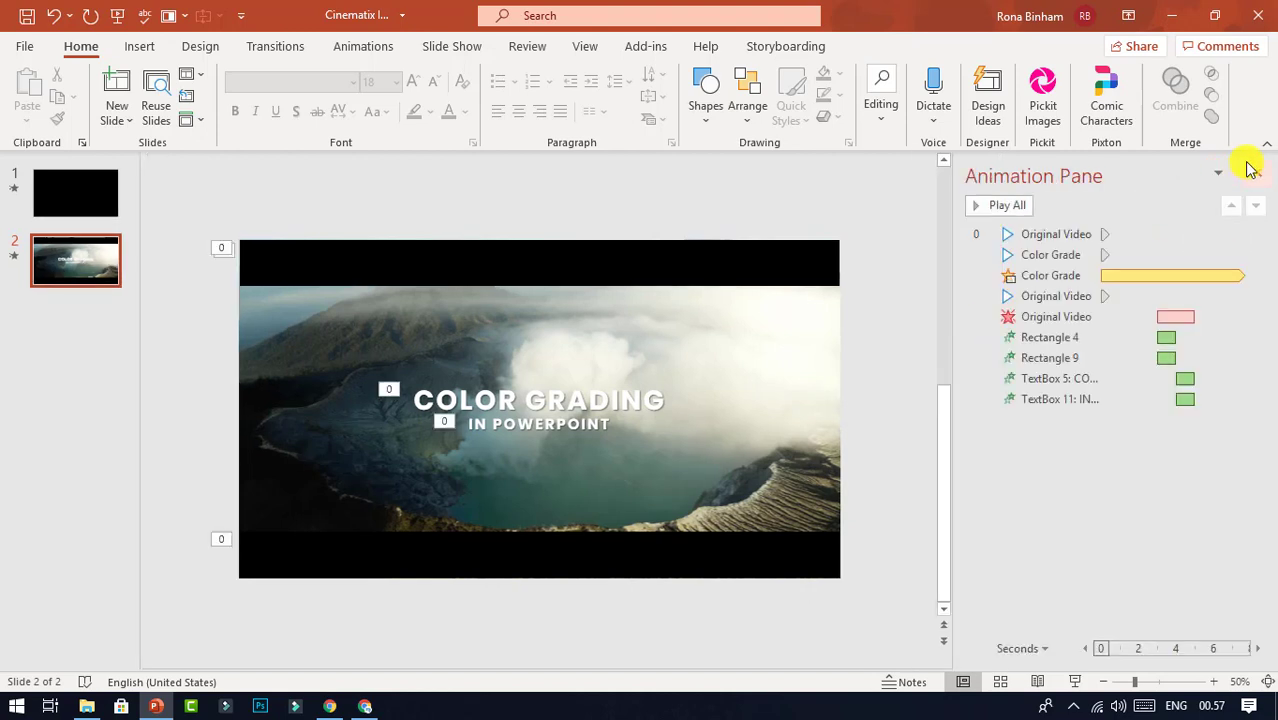
left_click(1254, 173)
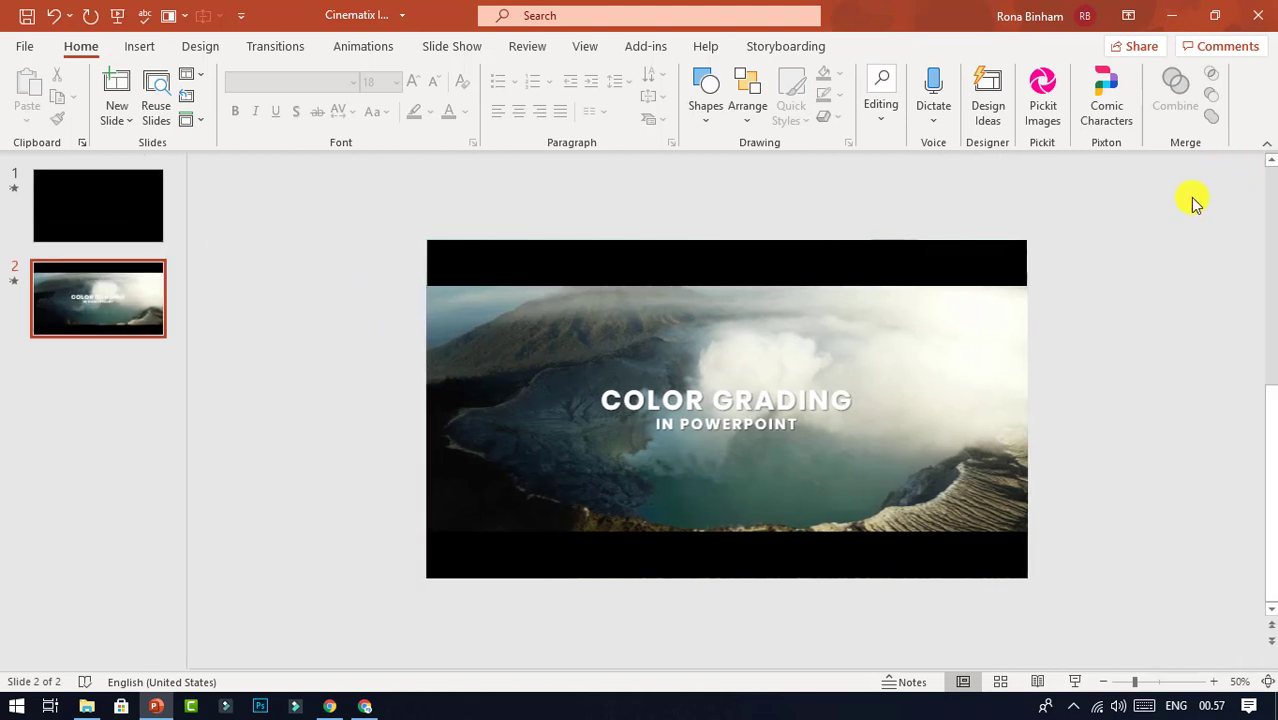
left_click(1266, 683)
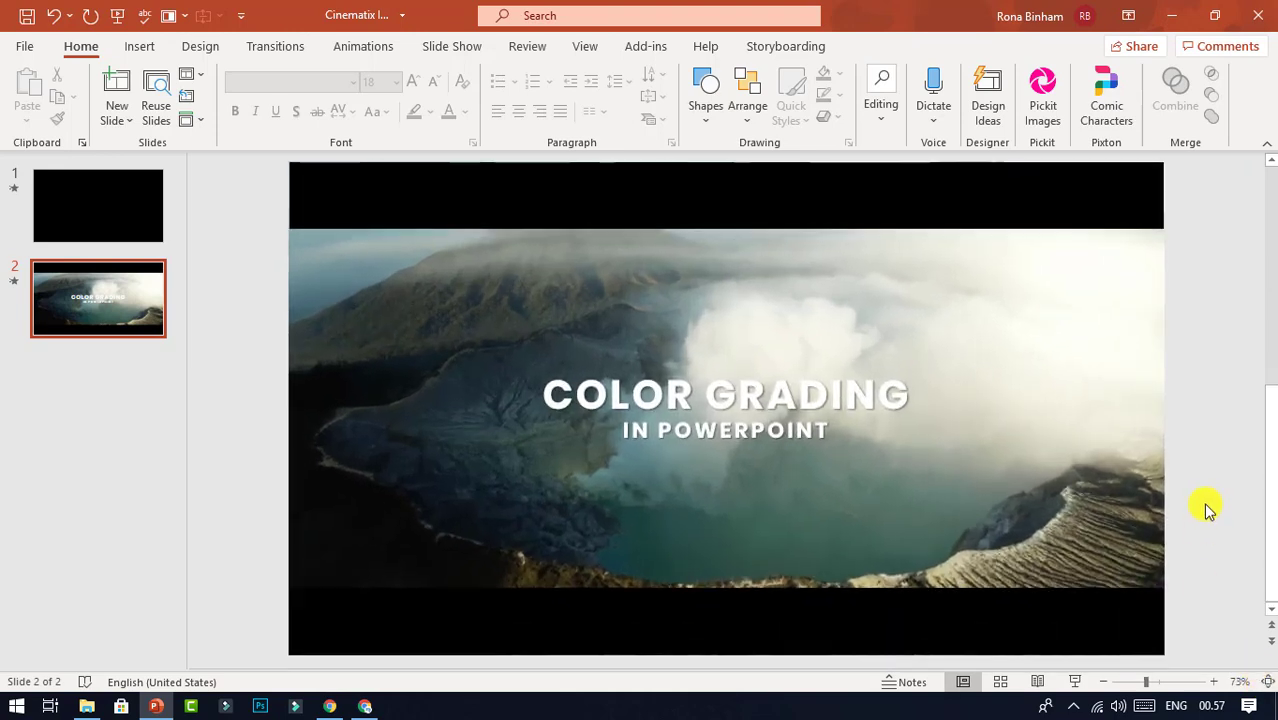